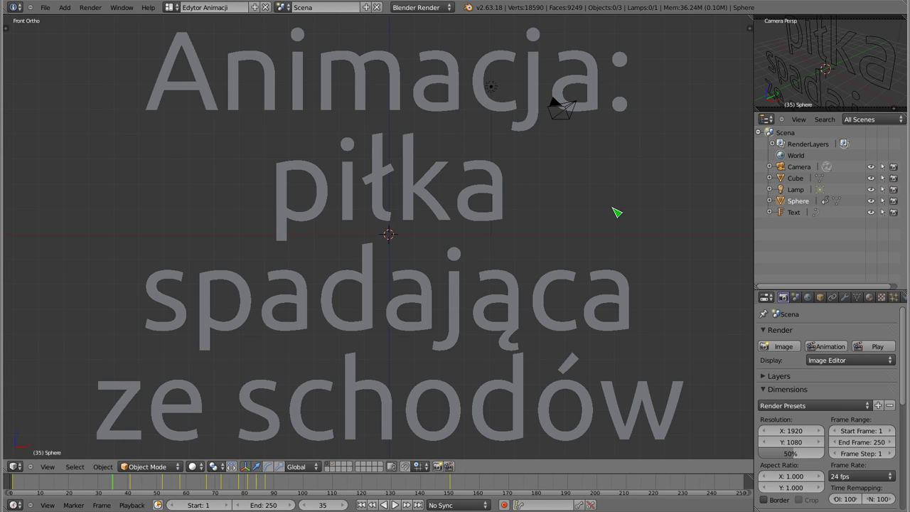
# - Show the finished stairs-and-sphere scene on layer 1 and centre it in the Front Ortho view
pyautogui.press('1')
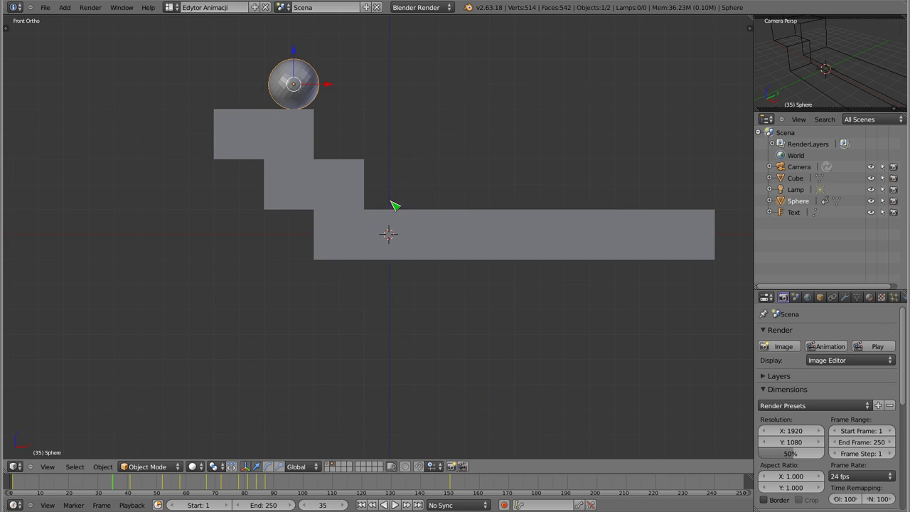
pyautogui.keyDown('shift'); pyautogui.moveTo(453, 197); pyautogui.dragTo(417, 256, button='middle'); pyautogui.keyUp('shift')
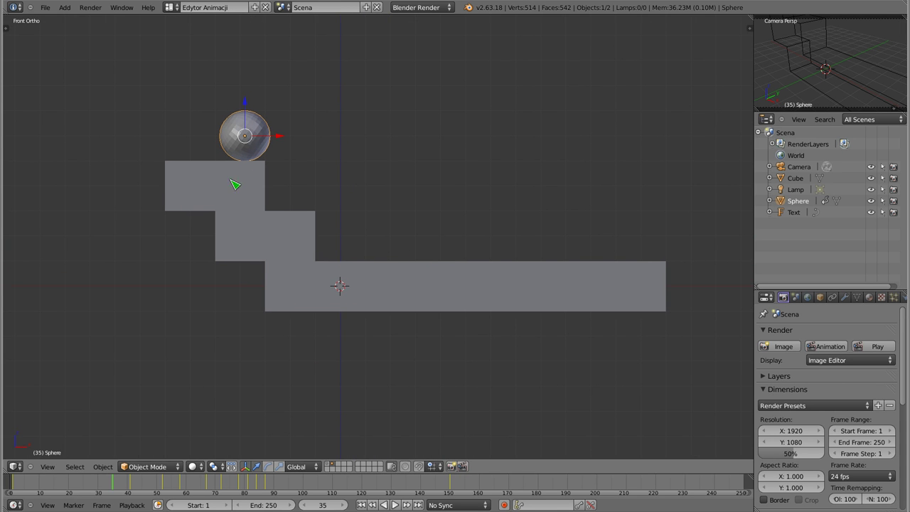
# - Play the bouncing-ball animation from the start and stop it
pyautogui.click(18, 484)
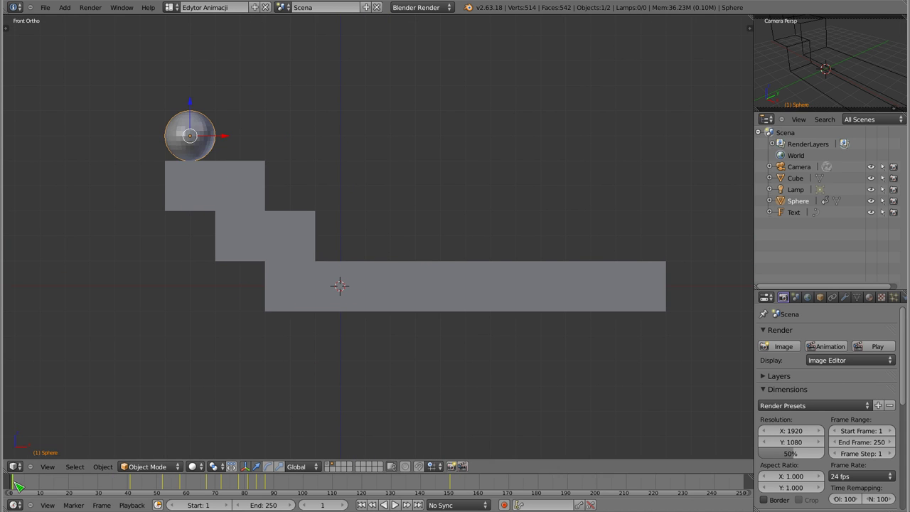
pyautogui.hotkey('alt', 'a')
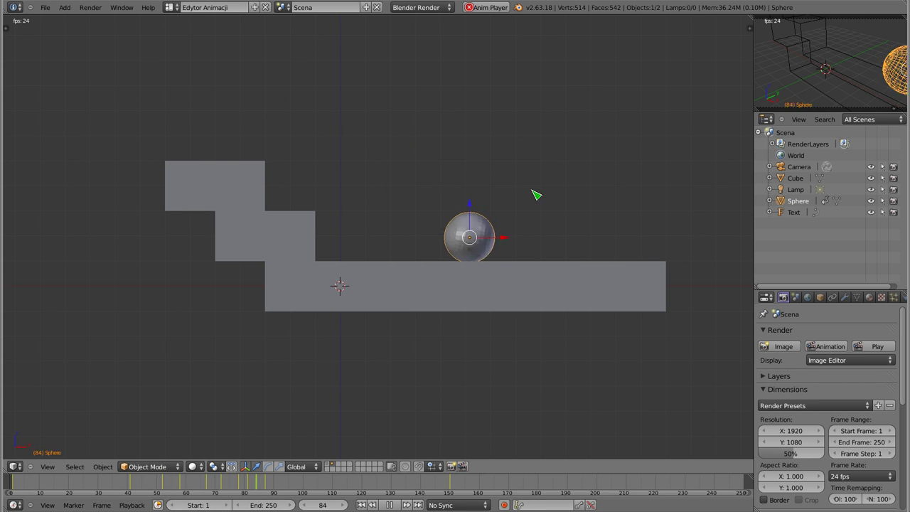
pyautogui.press('Escape')
# - Replay the descent twice in wireframe with the stairs selected, then prompt to reload the start-up file
pyautogui.press('z')
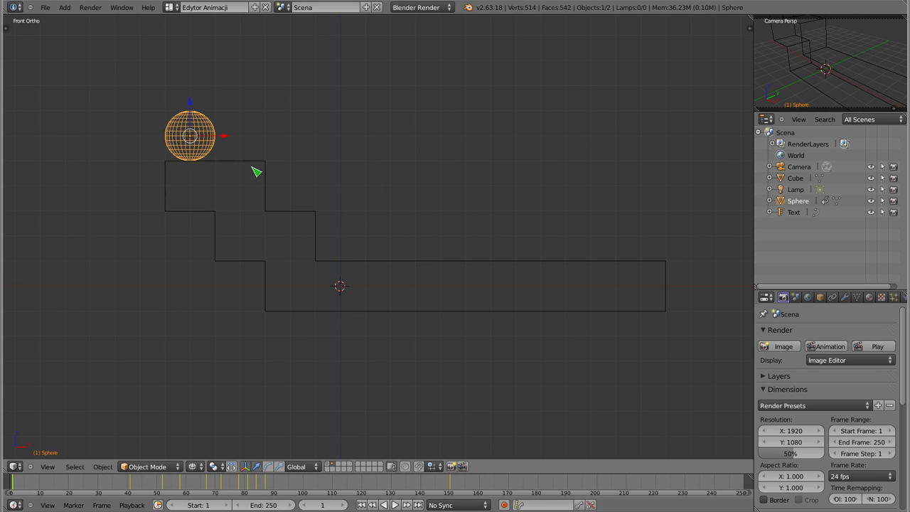
pyautogui.keyDown('shift'); pyautogui.rightClick(253, 169); pyautogui.keyUp('shift')
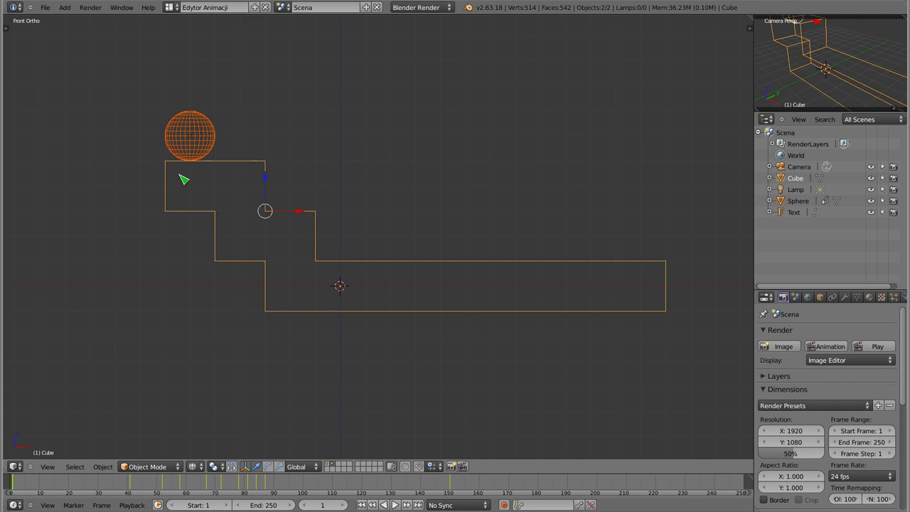
pyautogui.hotkey('alt', 'a')
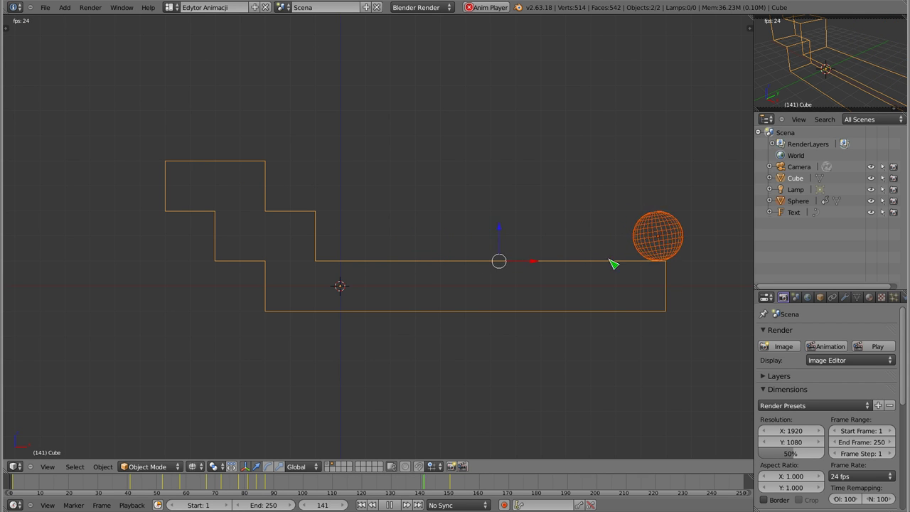
pyautogui.press('Escape')
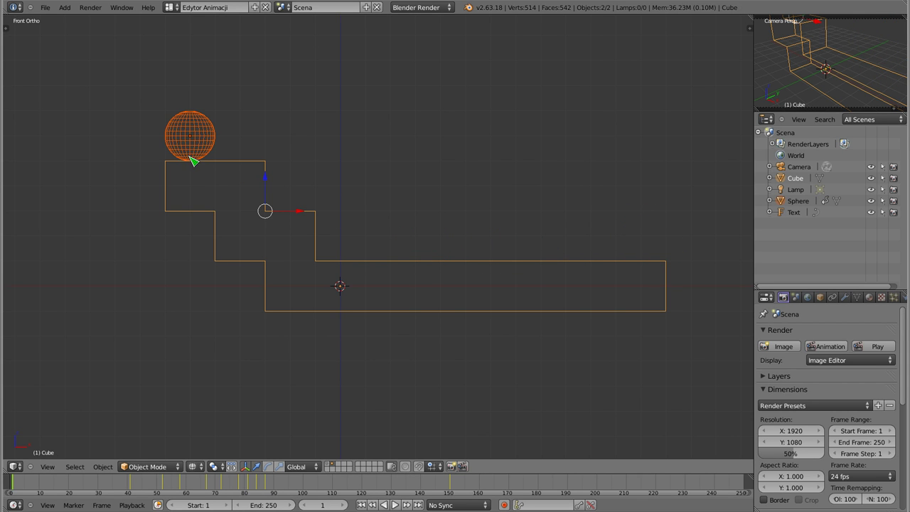
pyautogui.hotkey('alt', 'a')
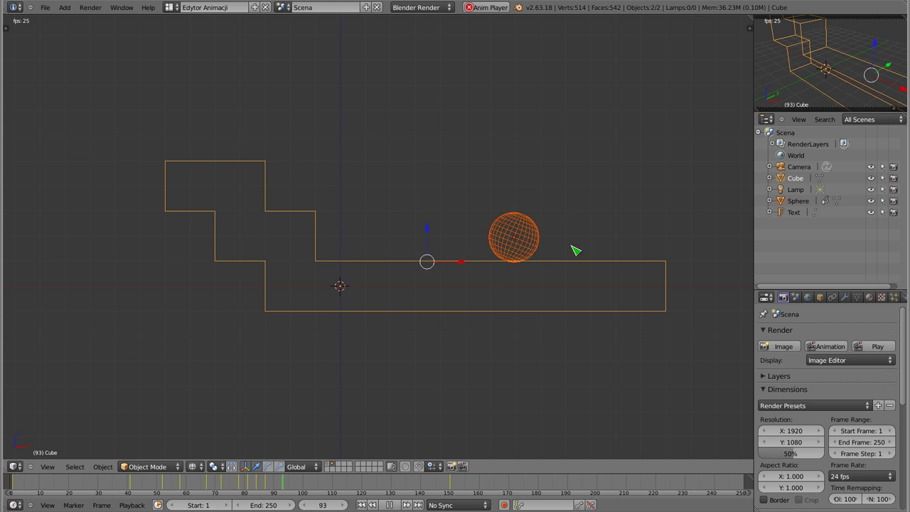
pyautogui.press('Escape')
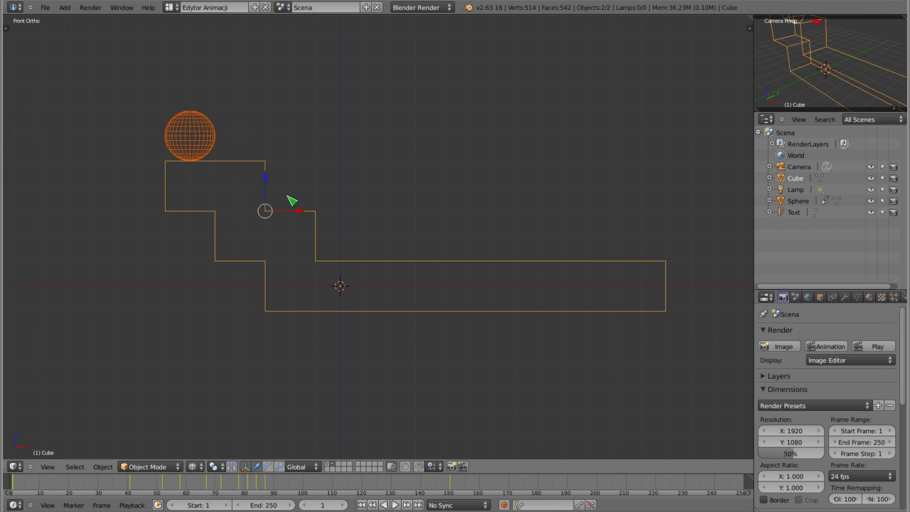
pyautogui.hotkey('ctrl', 'n')
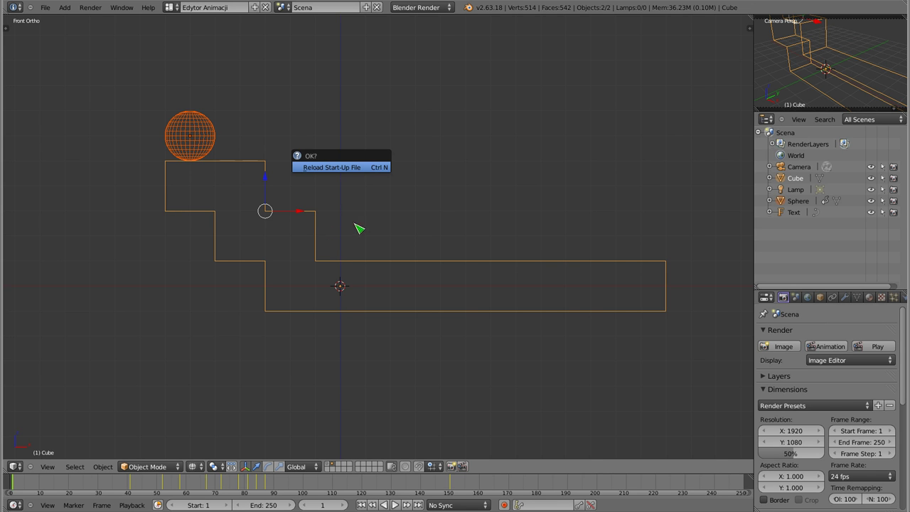
# - Reload the default start-up scene and replace its object with a fresh cube
pyautogui.press('Return')
pyautogui.press('Delete')
pyautogui.hotkey('shift', 'a')
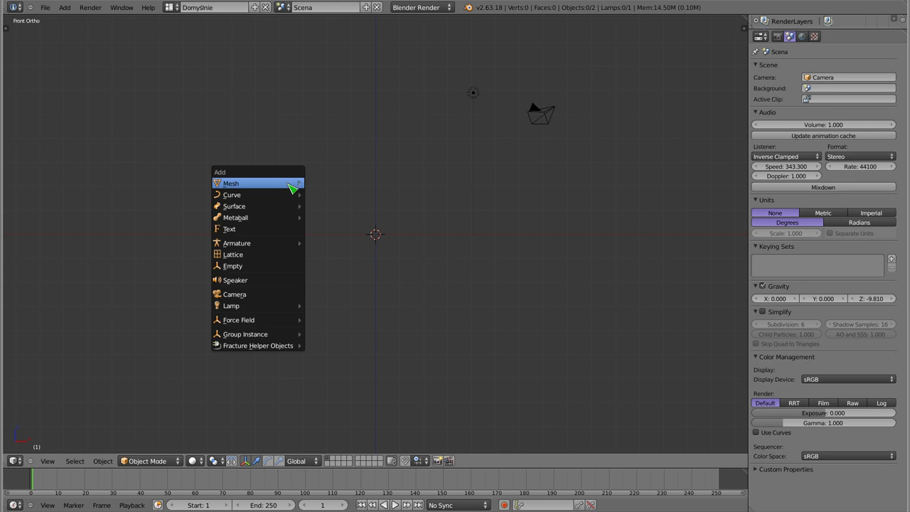
pyautogui.moveTo(242, 184)
pyautogui.click(339, 196)
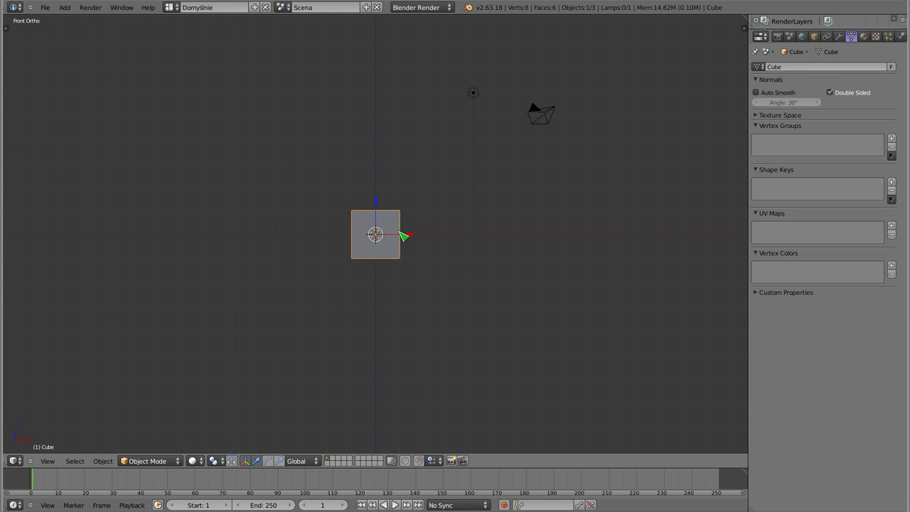
# - In Edit Mode, select the cube's left side and extrude it leftward
pyautogui.press('Tab')
pyautogui.press('a')
pyautogui.press('b')
pyautogui.moveTo(326, 177); pyautogui.dragTo(372, 313)
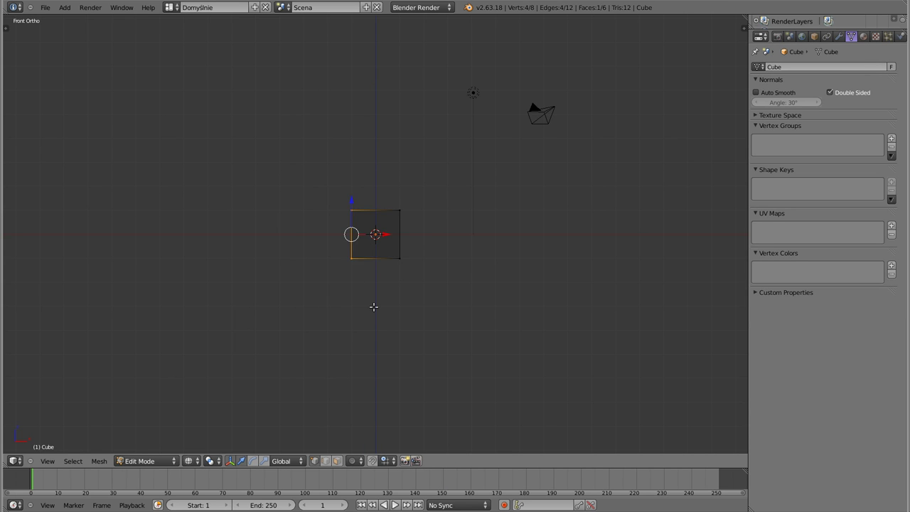
pyautogui.press('g')
pyautogui.press('x')
pyautogui.rightClick(347, 236)
pyautogui.press('e')
pyautogui.click(323, 234)
# - Extrude the new block's top upward, then its left edge 2 units along X
pyautogui.press('a')
pyautogui.press('b')
pyautogui.moveTo(286, 194); pyautogui.dragTo(348, 228)
pyautogui.press('e')
pyautogui.click(346, 184)
pyautogui.press('a')
pyautogui.press('b')
pyautogui.moveTo(287, 148); pyautogui.dragTo(309, 211)
pyautogui.press('e')
pyautogui.press('2')
pyautogui.press('Return')
# - Extrude the top edge upward and the left edge outward to form the top step
pyautogui.press('a')
pyautogui.press('b')
pyautogui.moveTo(227, 126); pyautogui.dragTo(314, 188)
pyautogui.press('e')
pyautogui.click(311, 138)
pyautogui.press('a')
pyautogui.press('b')
pyautogui.moveTo(235, 104); pyautogui.dragTo(273, 177)
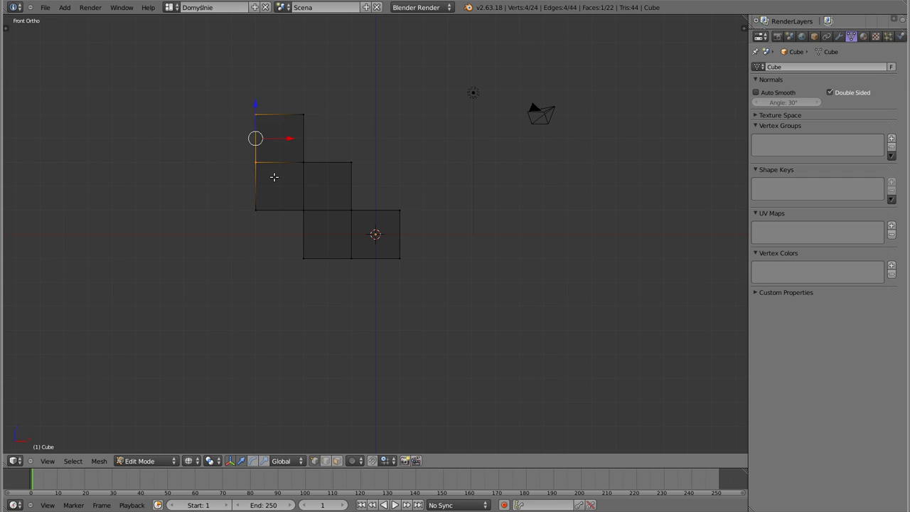
pyautogui.press('e')
pyautogui.click(227, 146)
# - Extrude the bottom block's right edge 13 units along X into a long landing
pyautogui.press('a')
pyautogui.press('b')
pyautogui.moveTo(387, 201); pyautogui.dragTo(421, 310)
pyautogui.press('e')
pyautogui.press('x')
pyautogui.click(25, 245)
pyautogui.scroll(-2, 498, 208)
pyautogui.keyDown('shift'); pyautogui.moveTo(485, 204); pyautogui.dragTo(406, 246, button='middle'); pyautogui.keyUp('shift')
# - Add a UV sphere in Object Mode, place it on the top step, and use solid shading
pyautogui.press('Tab')
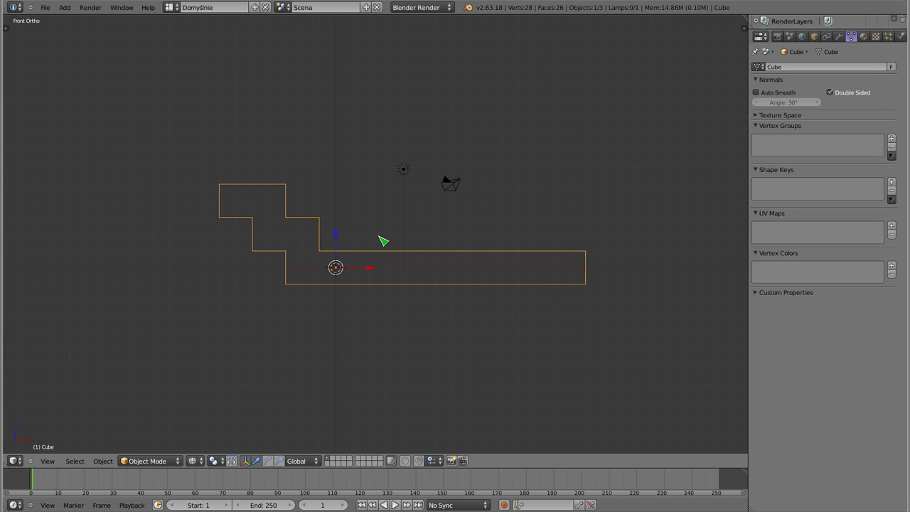
pyautogui.hotkey('shift', 'a')
pyautogui.moveTo(309, 223)
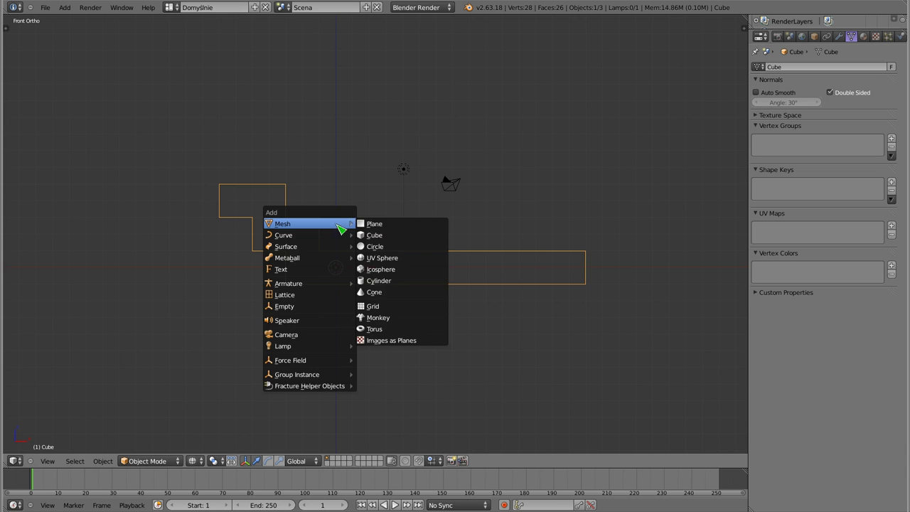
pyautogui.click(383, 257)
pyautogui.press('g')
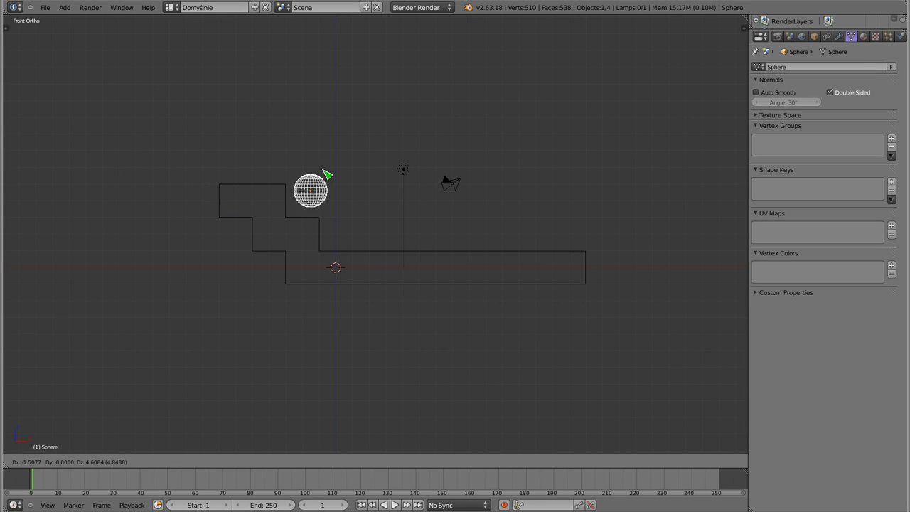
pyautogui.click(271, 178)
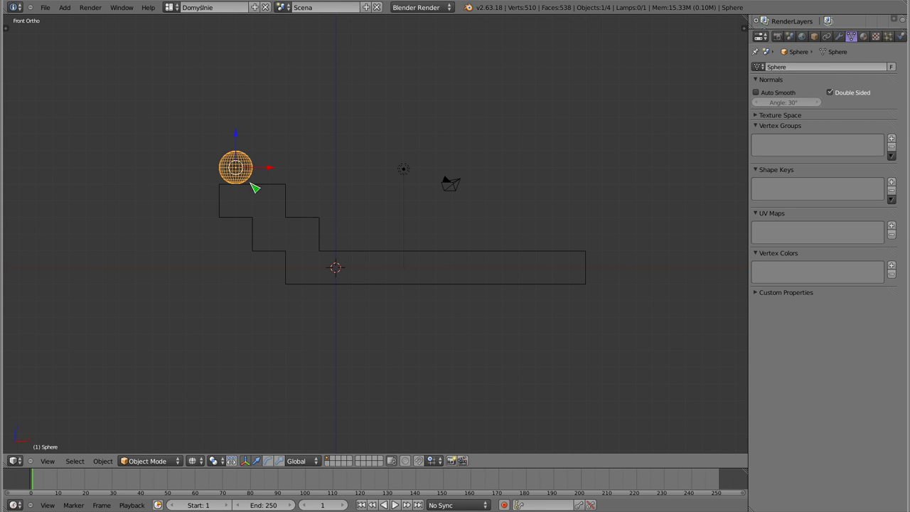
pyautogui.scroll(1, 325, 244)
pyautogui.scroll(1, 345, 205)
pyautogui.keyDown('shift'); pyautogui.moveTo(346, 205); pyautogui.dragTo(311, 223, button='middle'); pyautogui.keyUp('shift')
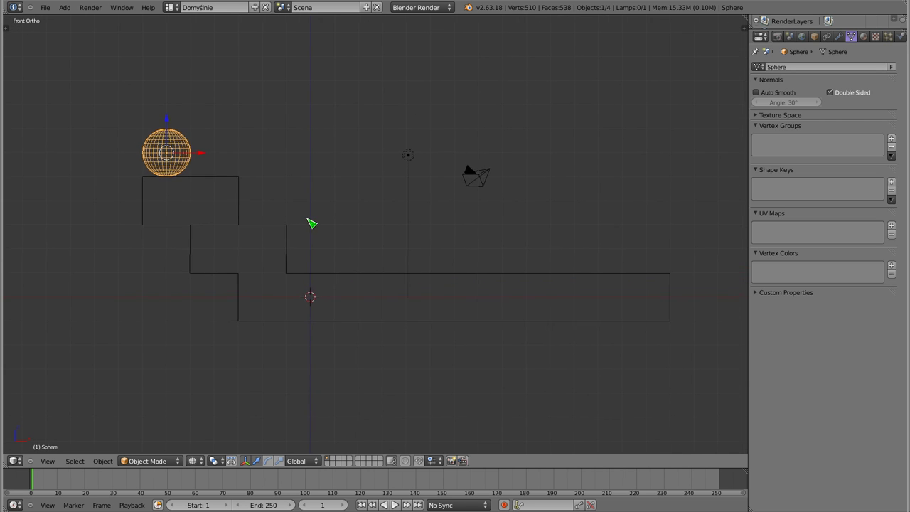
pyautogui.press('z')
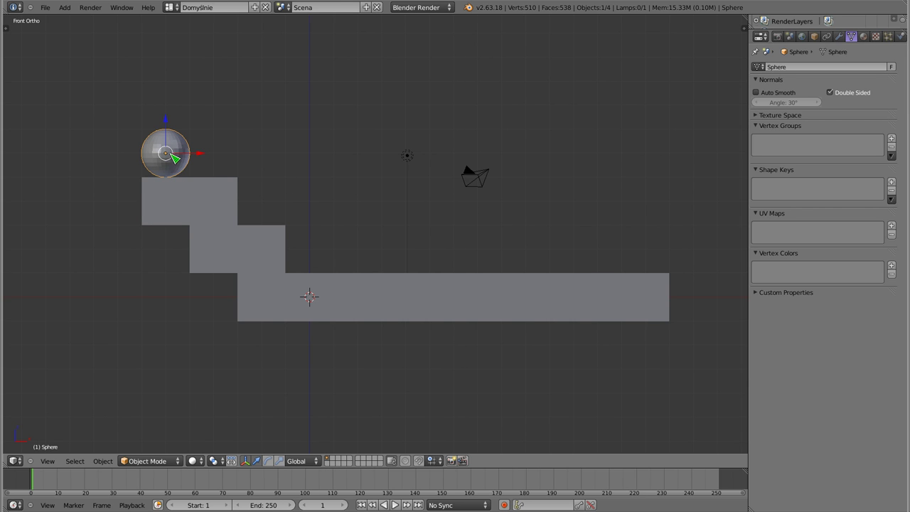
# - Open the sidebar's transform values and trial X/Z moves and a rotation, cancelling each
pyautogui.press('n')
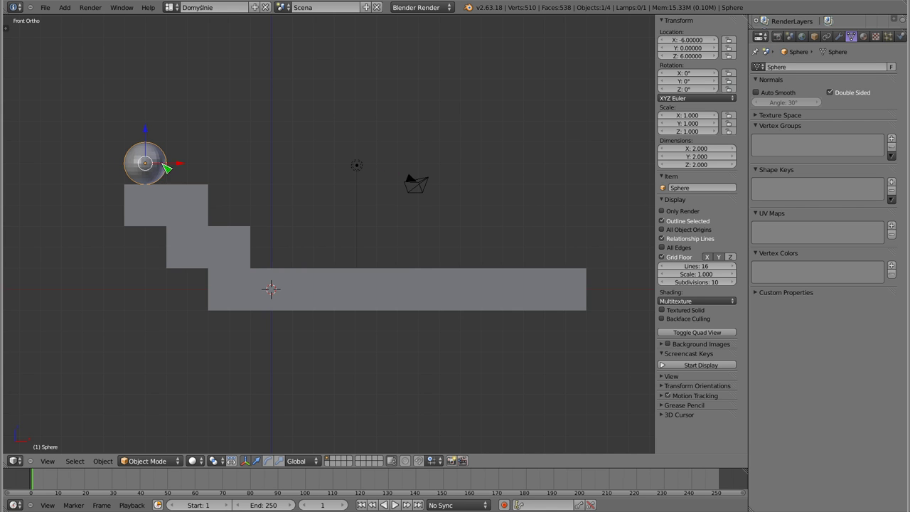
pyautogui.moveTo(179, 164)
pyautogui.mouseDown()
pyautogui.moveTo(419, 178)
pyautogui.moveTo(179, 197)
pyautogui.moveTo(467, 191)
pyautogui.moveTo(604, 200)
pyautogui.moveTo(252, 192)
pyautogui.mouseUp()
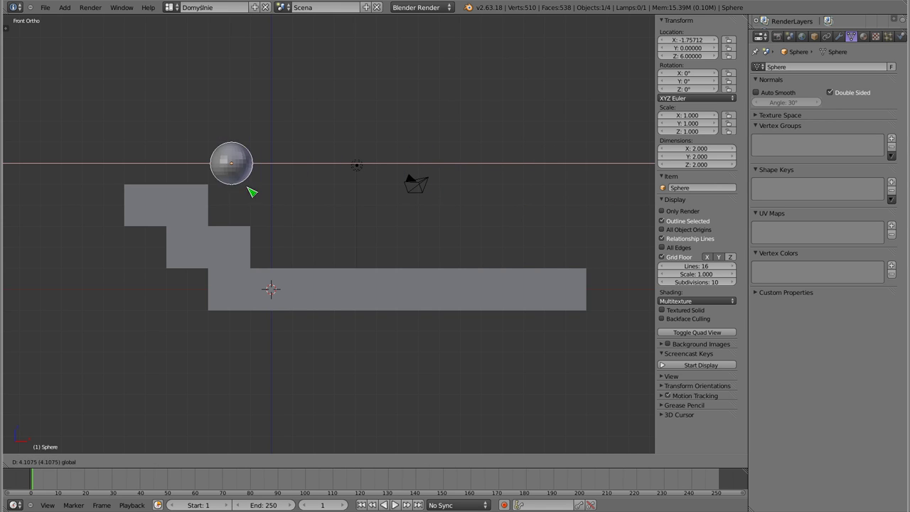
pyautogui.rightClick(209, 187)
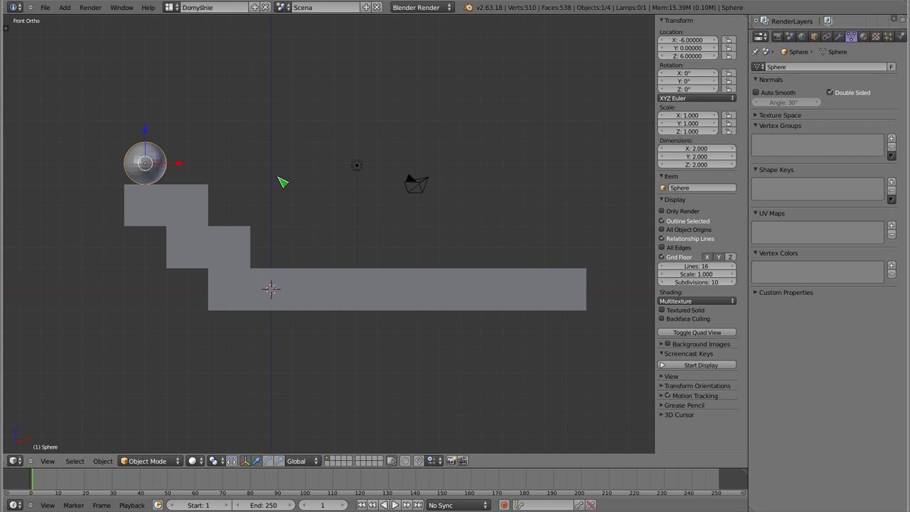
pyautogui.moveTo(147, 133)
pyautogui.mouseDown()
pyautogui.moveTo(156, 145)
pyautogui.moveTo(143, 140)
pyautogui.moveTo(140, 261)
pyautogui.moveTo(142, 197)
pyautogui.moveTo(141, 222)
pyautogui.mouseUp()
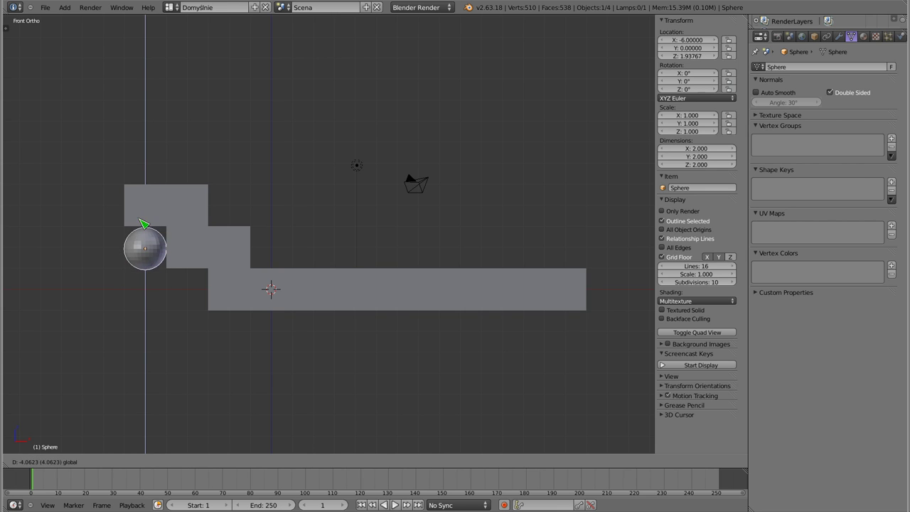
pyautogui.rightClick(142, 208)
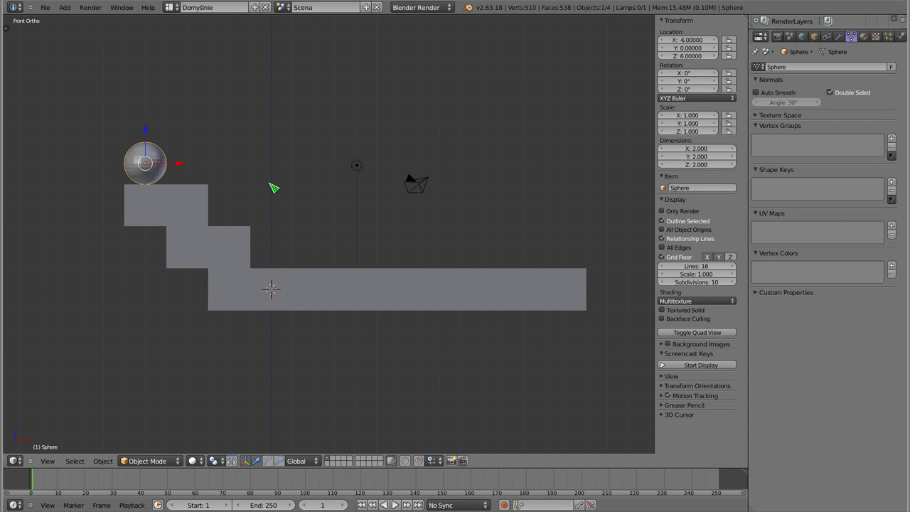
pyautogui.press('r')
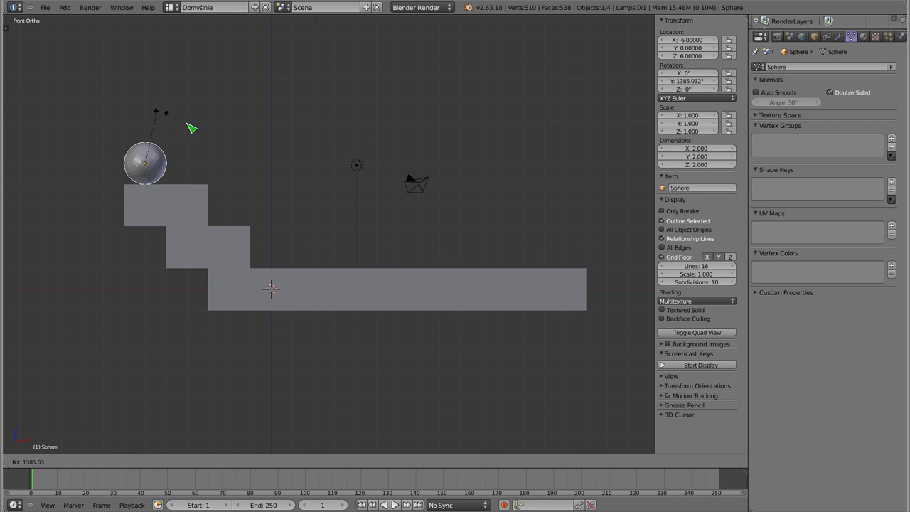
pyautogui.press('Escape')
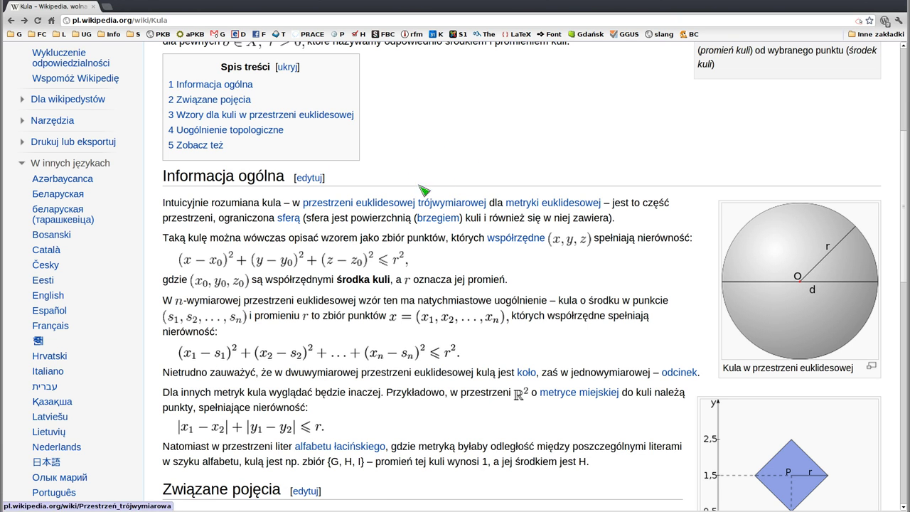
# - Go back to the Okrąg article's L = 2πr formula, then return to Blender
pyautogui.hotkey('alt', 'Left')
pyautogui.scroll(1, 438, 240)
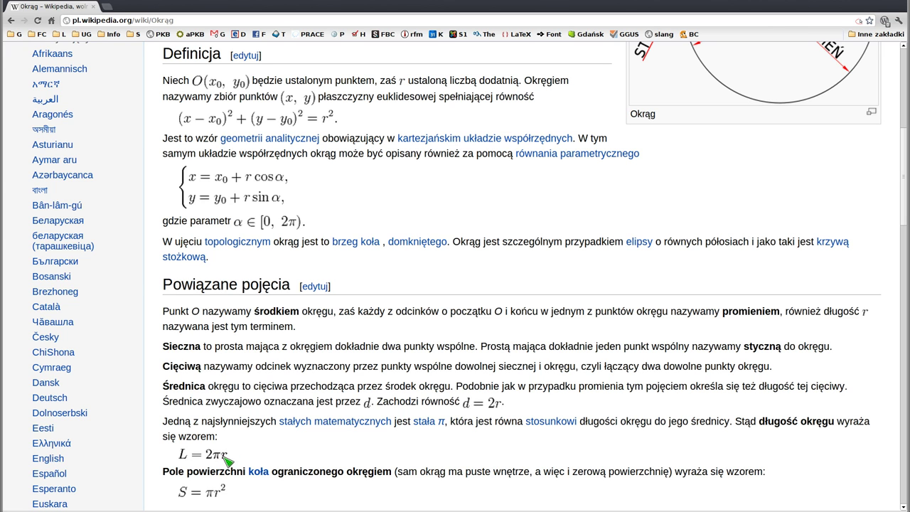
pyautogui.hotkey('alt', 'Tab')
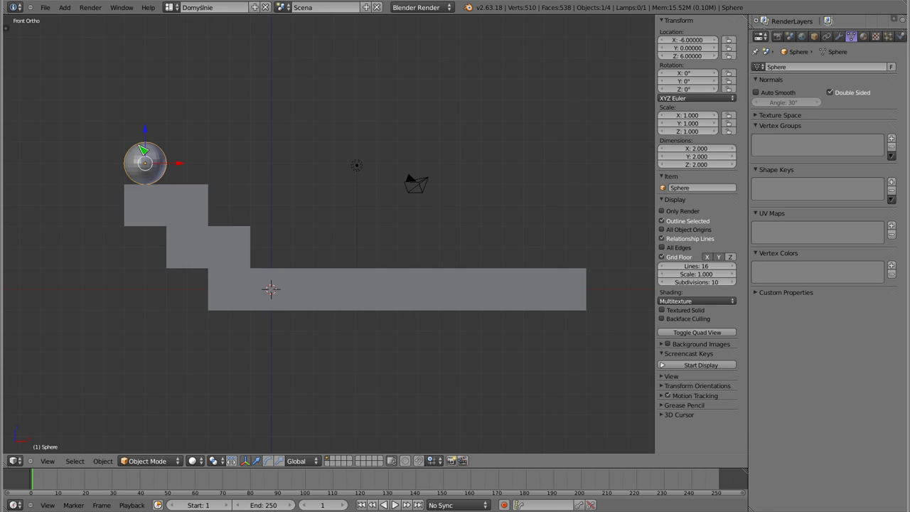
pyautogui.scroll(5, 140, 148)
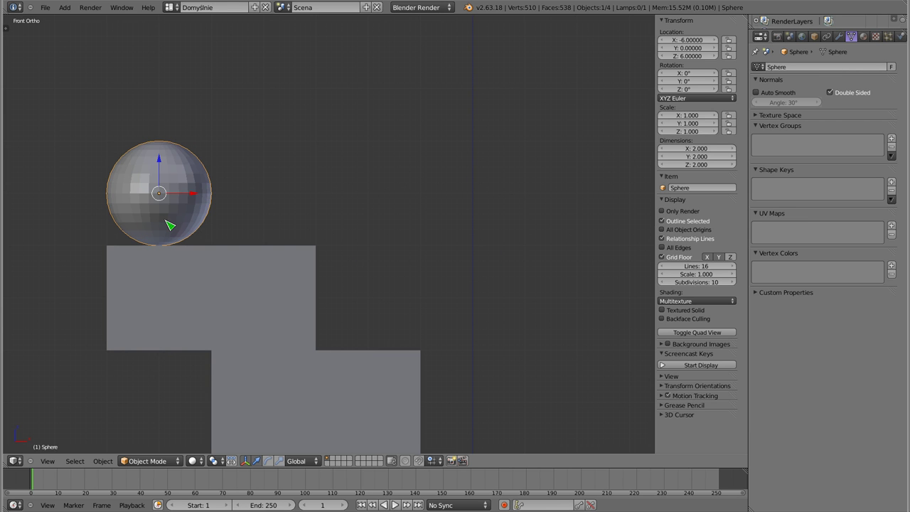
pyautogui.scroll(-3, 235, 228)
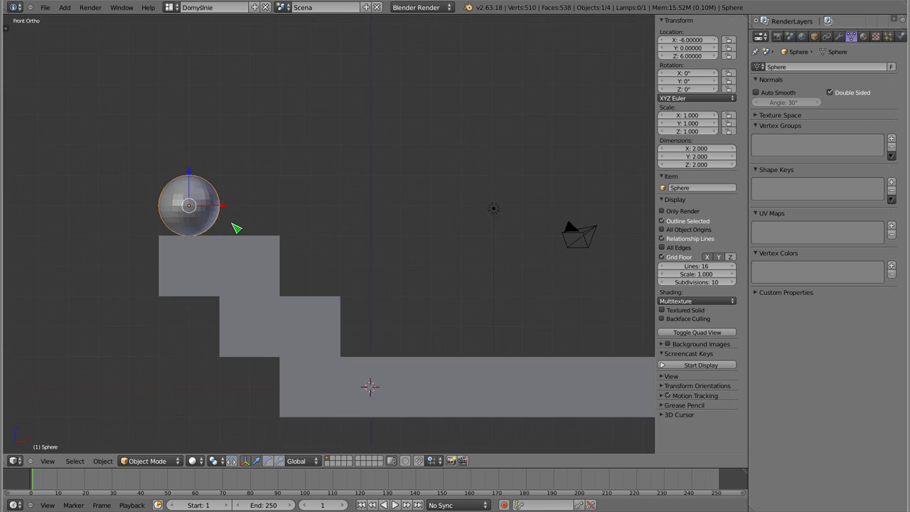
pyautogui.scroll(-3, 235, 228)
pyautogui.moveTo(342, 294)
pyautogui.keyDown('shift'); pyautogui.mouseDown(button='middle')
pyautogui.moveTo(293, 282)
pyautogui.moveTo(301, 290)
pyautogui.moveTo(291, 299)
pyautogui.mouseUp(button='middle'); pyautogui.keyUp('shift')
pyautogui.scroll(2, 300, 291)
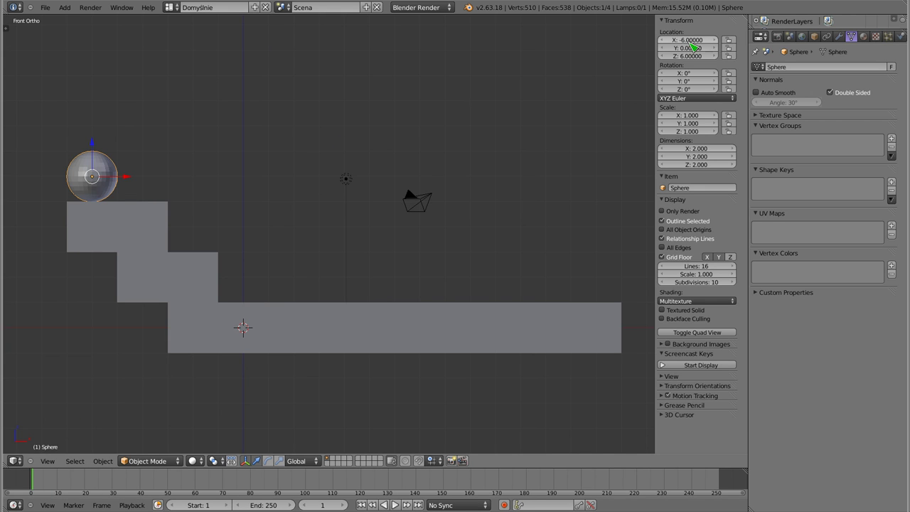
# - Keyframe the sphere's X location -6 at frame 1 and -6+3*2*3.14159 at frame 150
pyautogui.press('i')
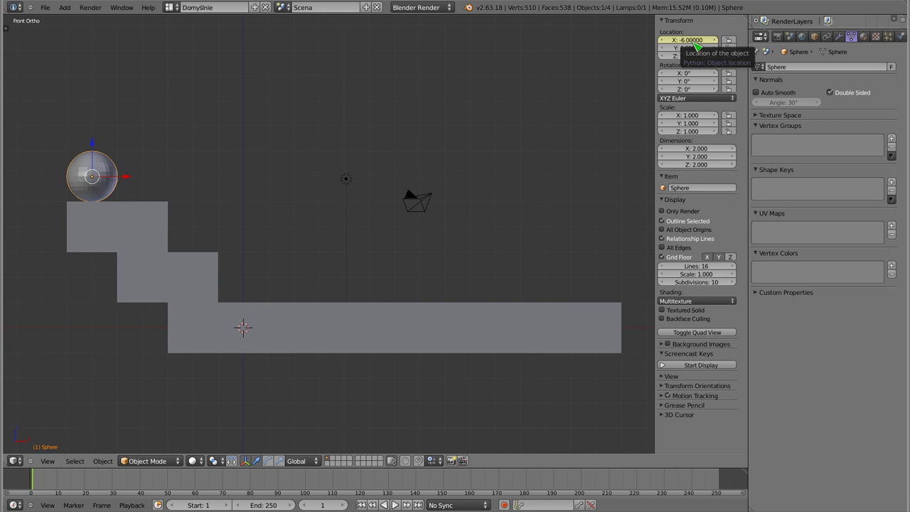
pyautogui.click(444, 483)
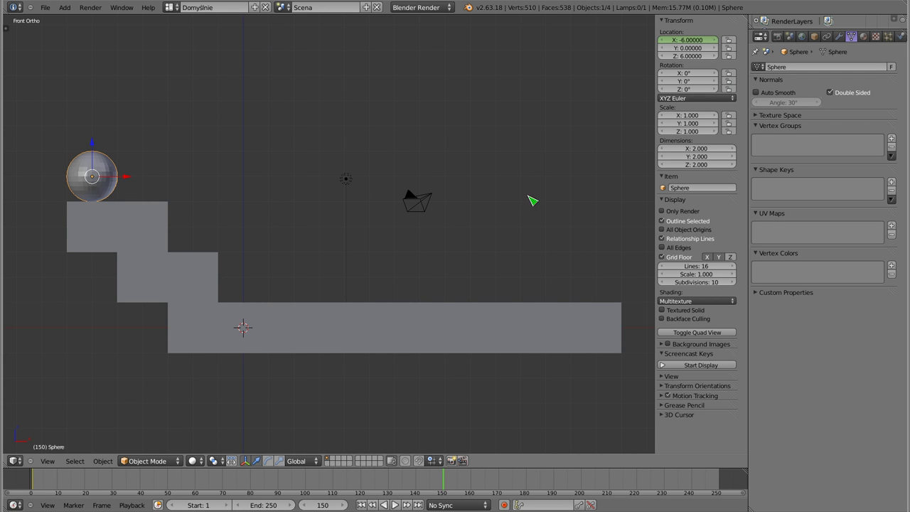
pyautogui.click(694, 44)
pyautogui.write('-6+3*')
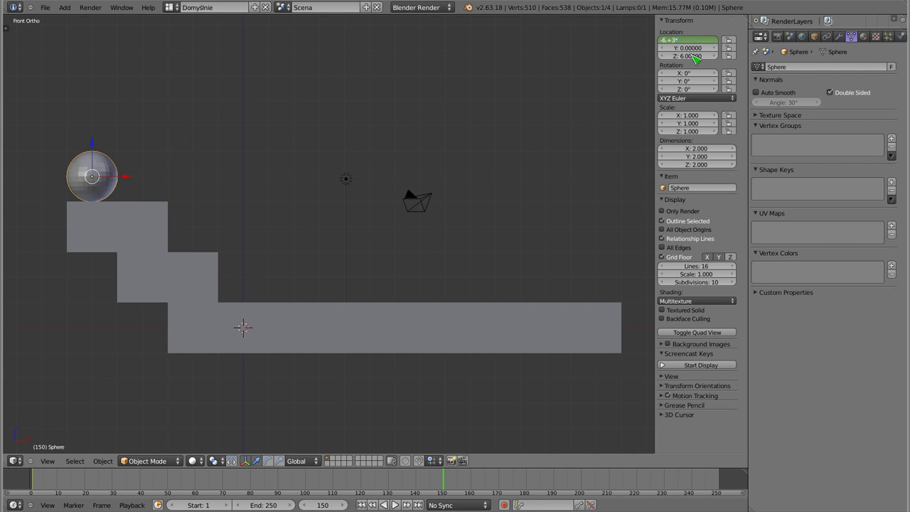
pyautogui.press('Return')
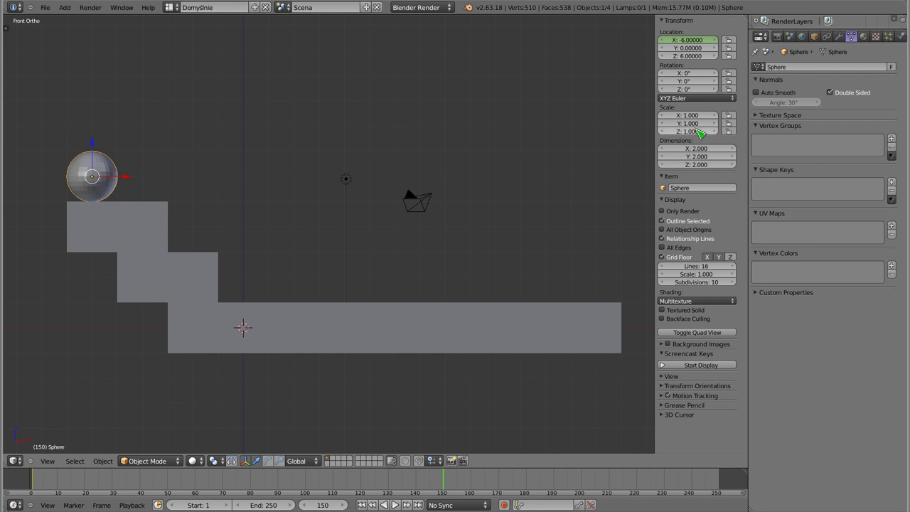
pyautogui.keyDown('ctrl'); pyautogui.moveTo(702, 131); pyautogui.dragTo(660, 98, button='middle'); pyautogui.keyUp('ctrl')
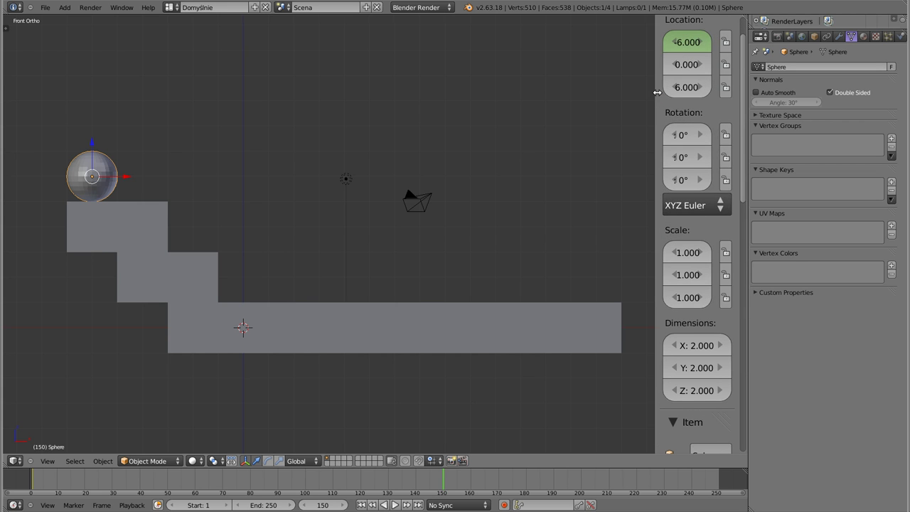
pyautogui.moveTo(657, 92); pyautogui.dragTo(597, 106)
pyautogui.click(663, 47)
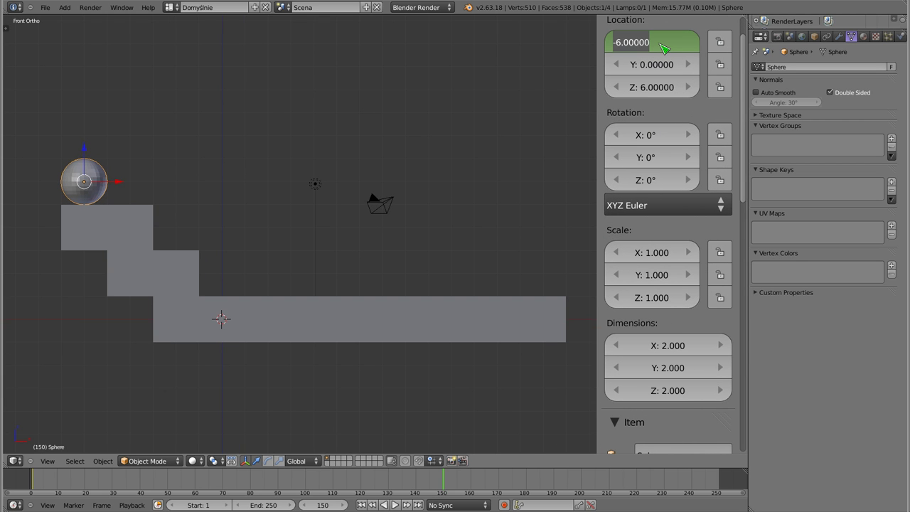
pyautogui.click(663, 47)
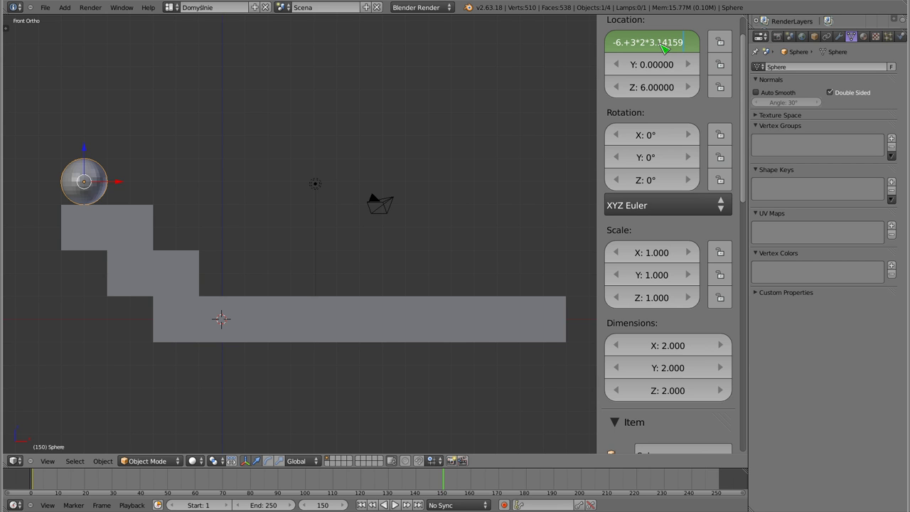
pyautogui.press('Return')
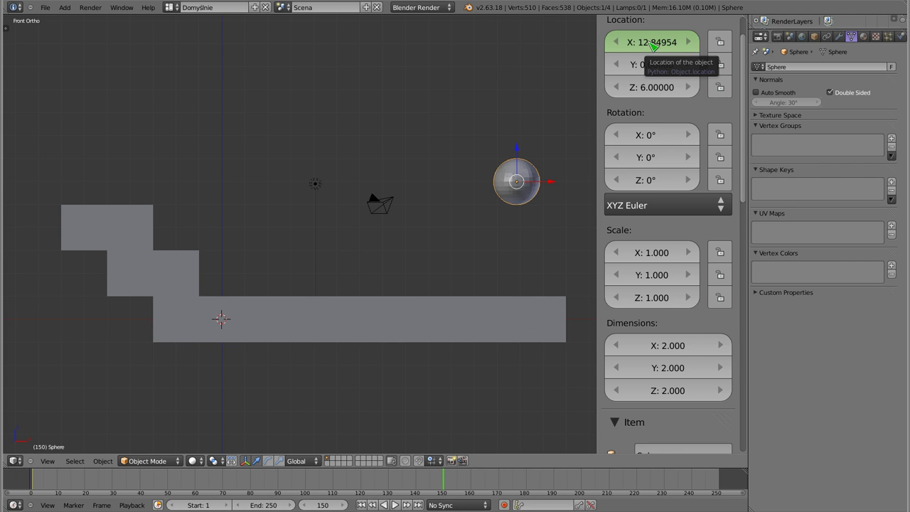
pyautogui.press('i')
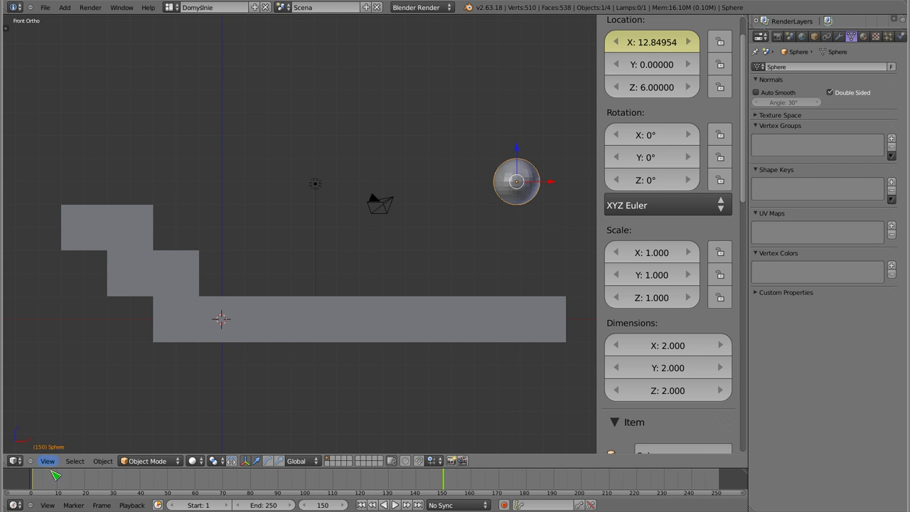
# - Preview the roll from frame 1, then keyframe the Y rotation at 0° there
pyautogui.click(32, 483)
pyautogui.hotkey('alt', 'a')
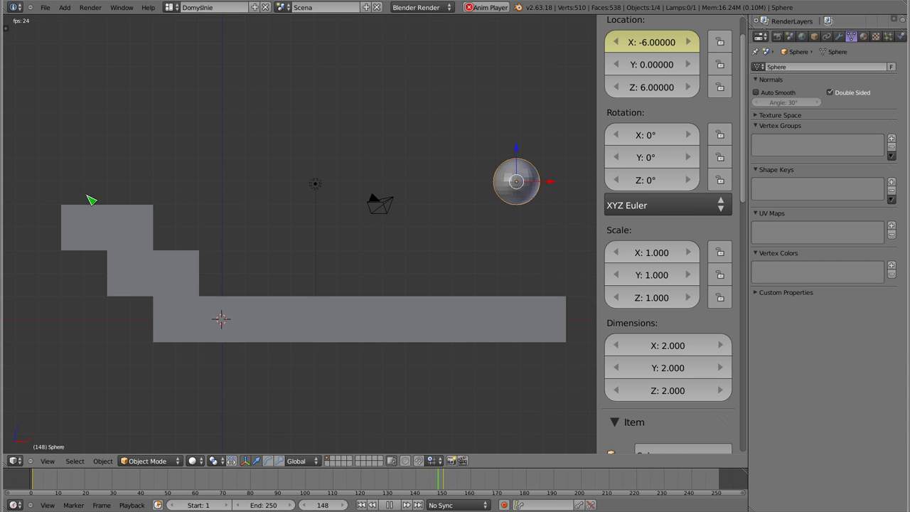
pyautogui.press('Escape')
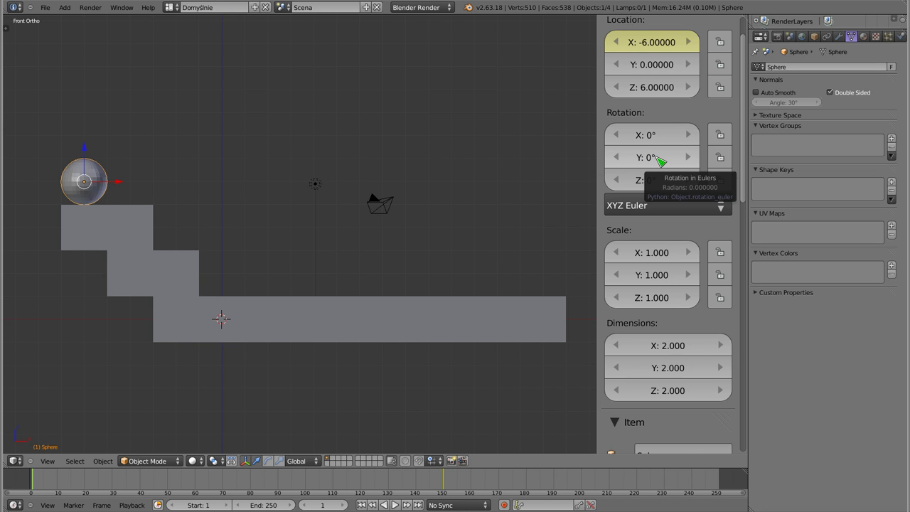
pyautogui.press('i')
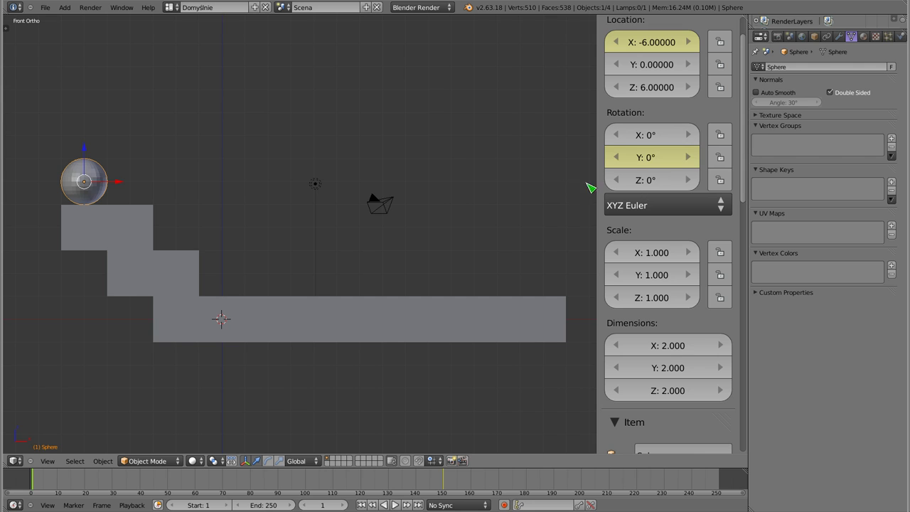
# - At frame 150, set the sphere's Y rotation to 3*360 (1080°) and keyframe it
pyautogui.click(448, 480)
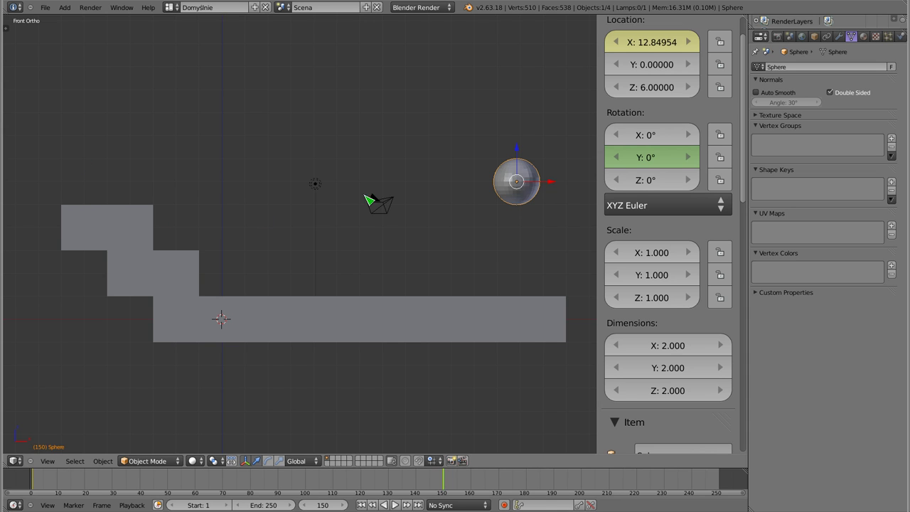
pyautogui.click(650, 165)
pyautogui.write('3*360')
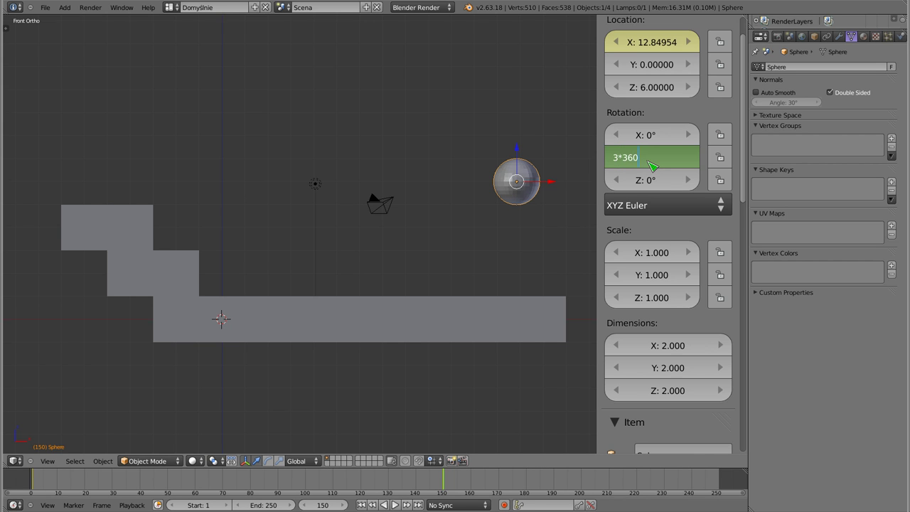
pyautogui.press('Return')
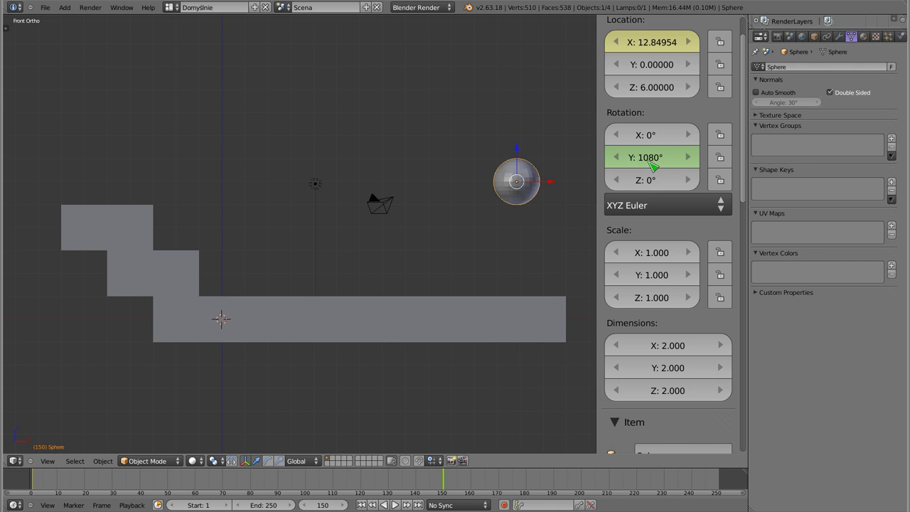
pyautogui.press('i')
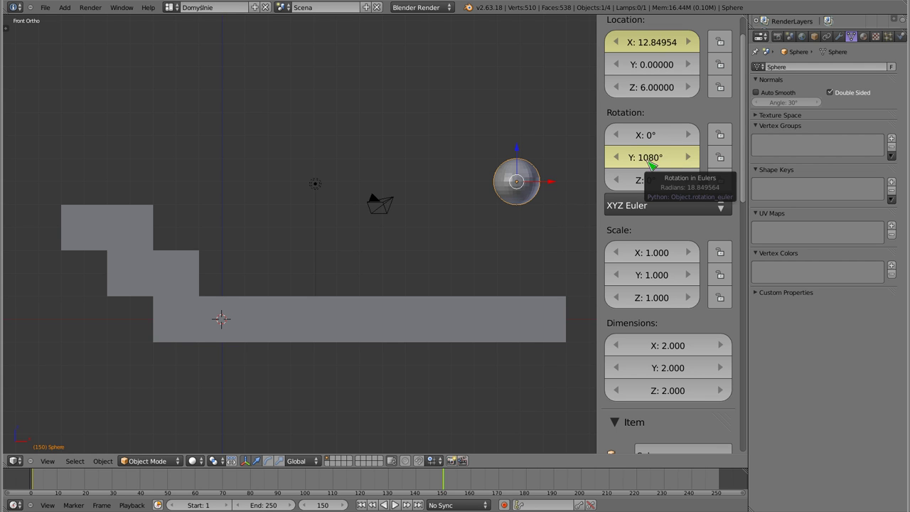
# - In wireframe, play the sphere's roll twice from frame 1, then zoom out
pyautogui.press('z')
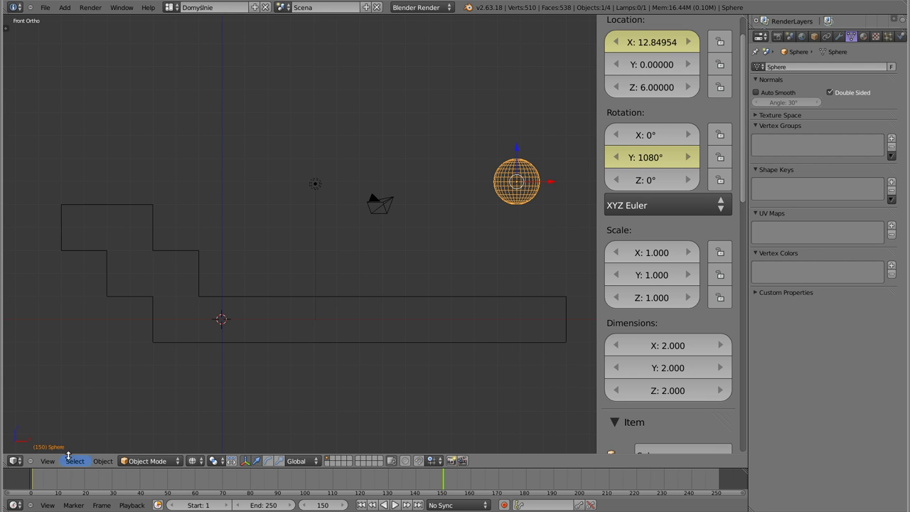
pyautogui.click(32, 485)
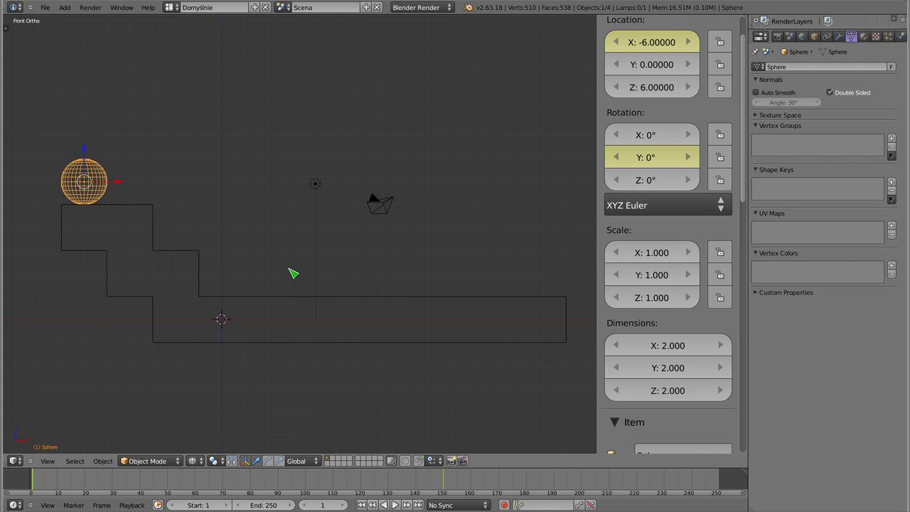
pyautogui.scroll(2, 138, 220)
pyautogui.hotkey('alt', 'a')
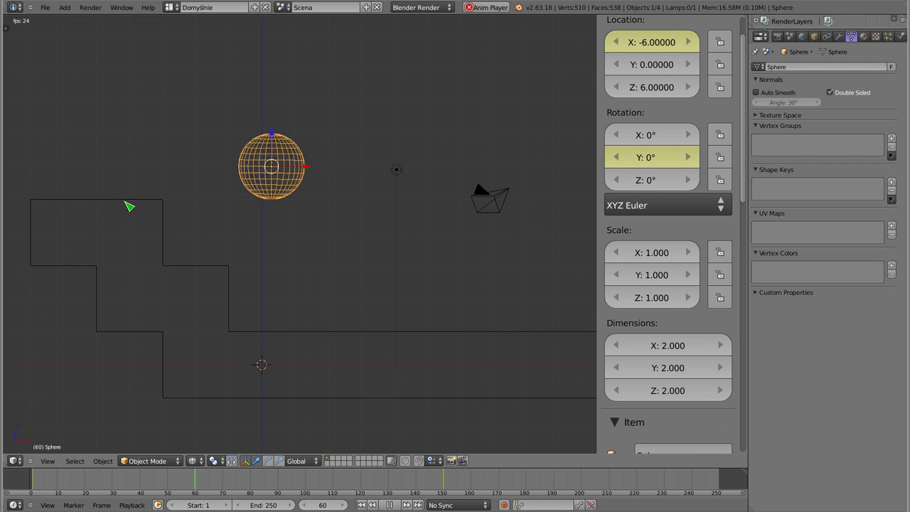
pyautogui.press('Escape')
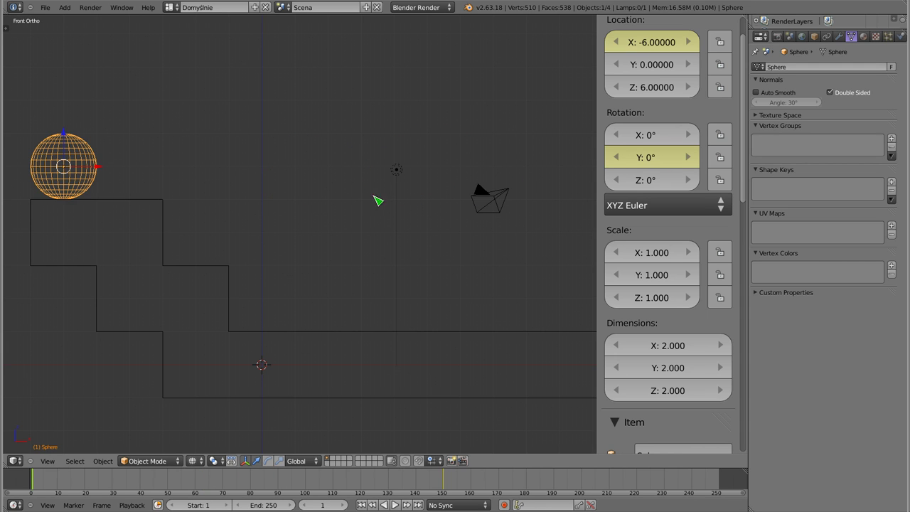
pyautogui.hotkey('alt', 'a')
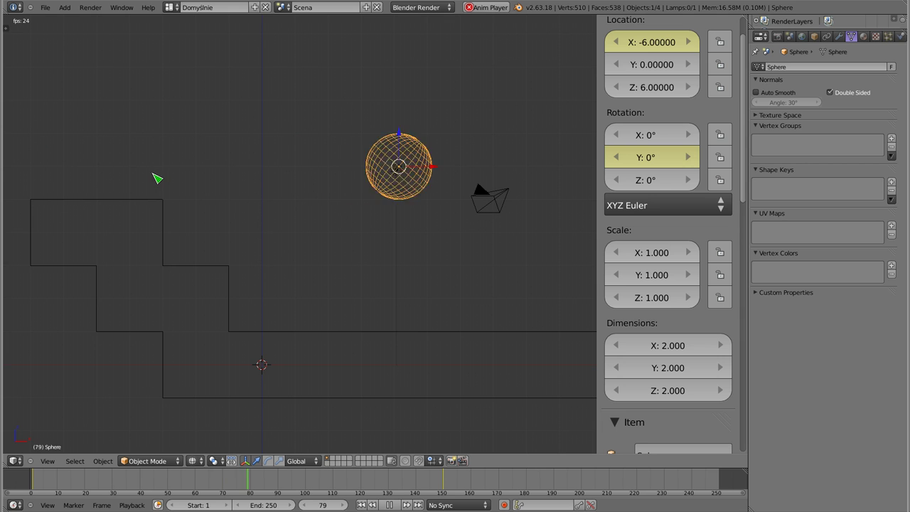
pyautogui.press('Escape')
pyautogui.scroll(-2, 160, 183)
pyautogui.scroll(-1, 258, 272)
pyautogui.scroll(-1, 255, 284)
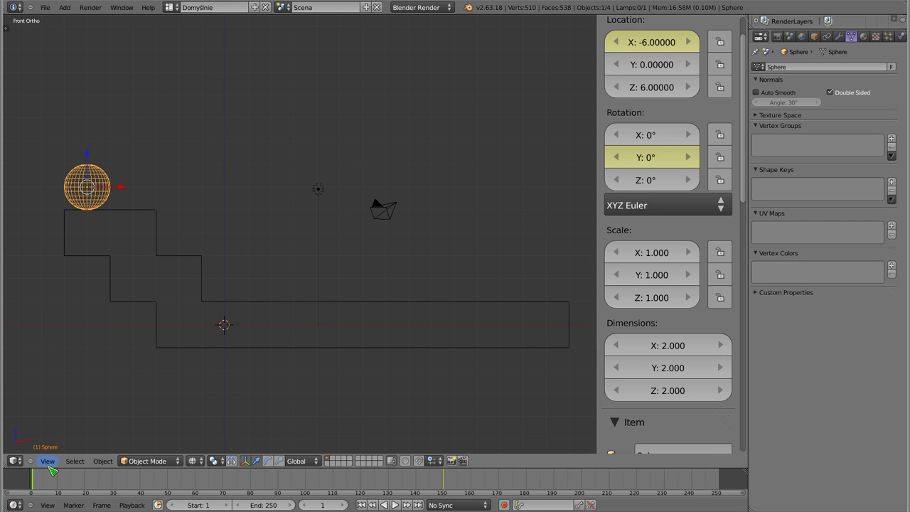
# - Scrub the timeline to frame 52, with the sphere at X -1.19386 and 275.372° rotation
pyautogui.moveTo(44, 482); pyautogui.dragTo(174, 489)
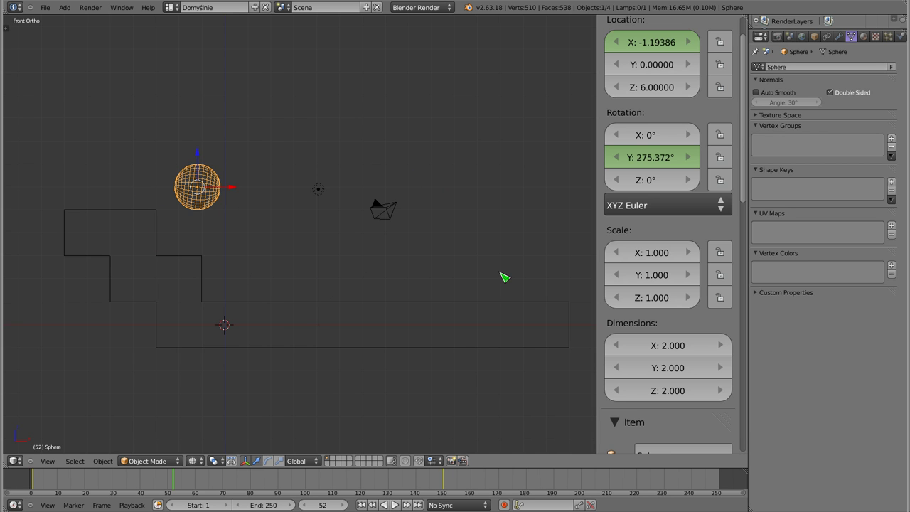
# - Switch to the Edytor Animacji layout and merge the DopeSheet and Graph areas into the 3D view
pyautogui.click(173, 7)
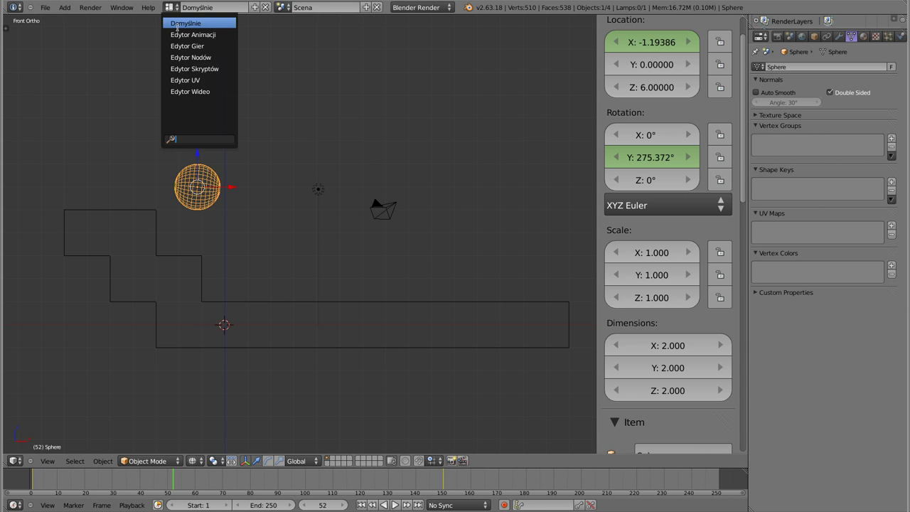
pyautogui.click(184, 34)
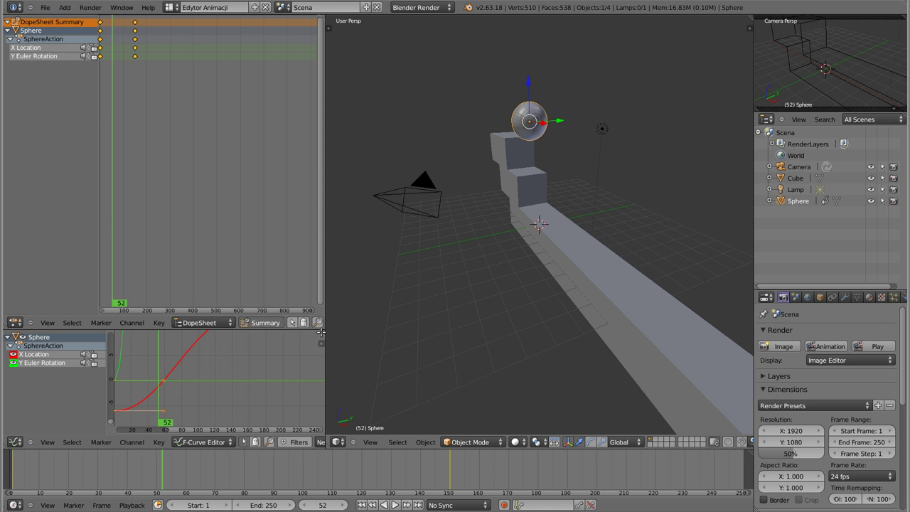
pyautogui.moveTo(322, 340); pyautogui.dragTo(307, 328)
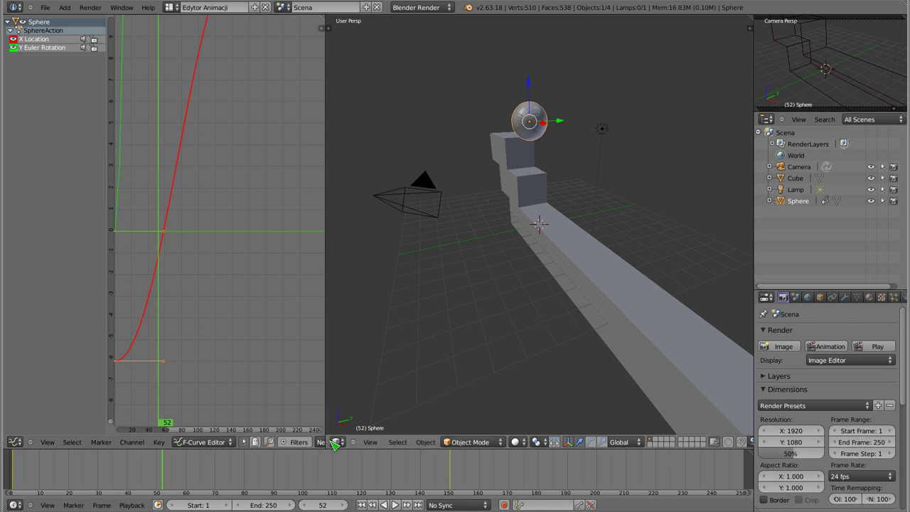
pyautogui.moveTo(327, 435); pyautogui.dragTo(159, 417)
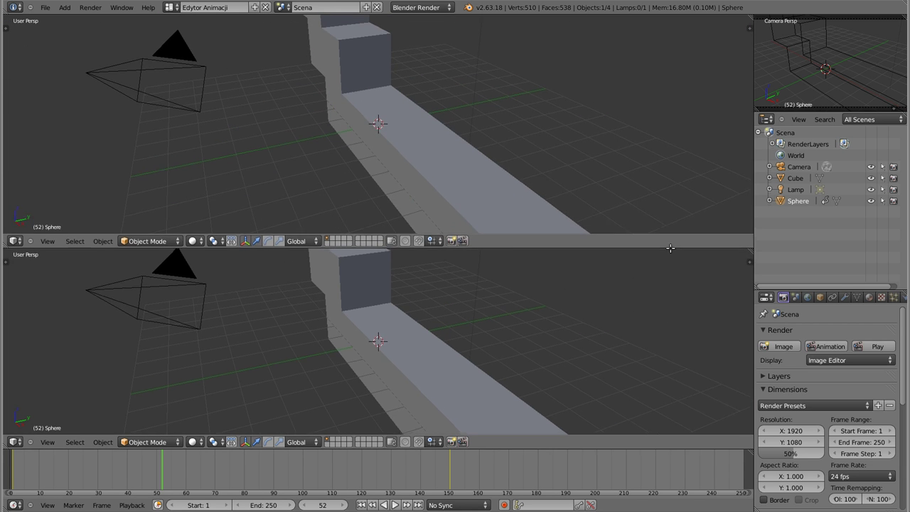
# - Split the 3D view so a lower Graph Editor shows the whole animation curve
pyautogui.moveTo(754, 23); pyautogui.dragTo(384, 262)
pyautogui.click(15, 441)
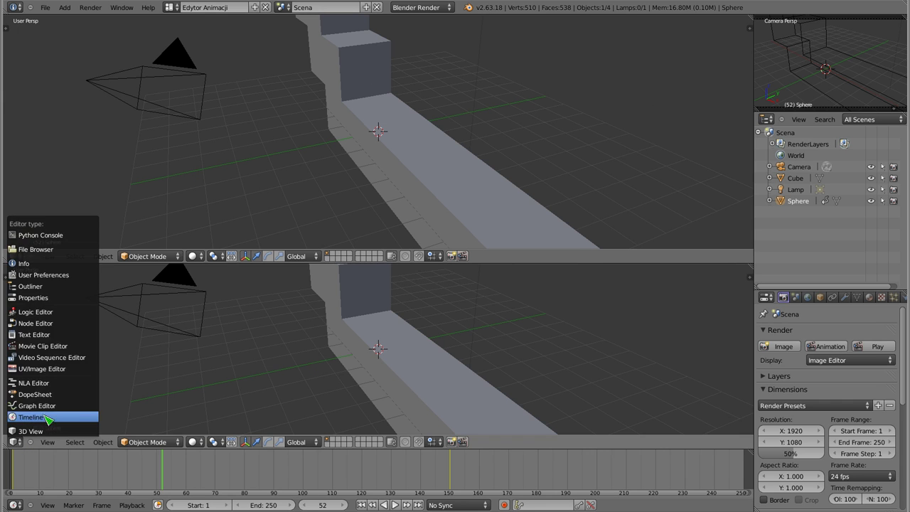
pyautogui.click(57, 416)
pyautogui.press('Home')
pyautogui.press('Home')
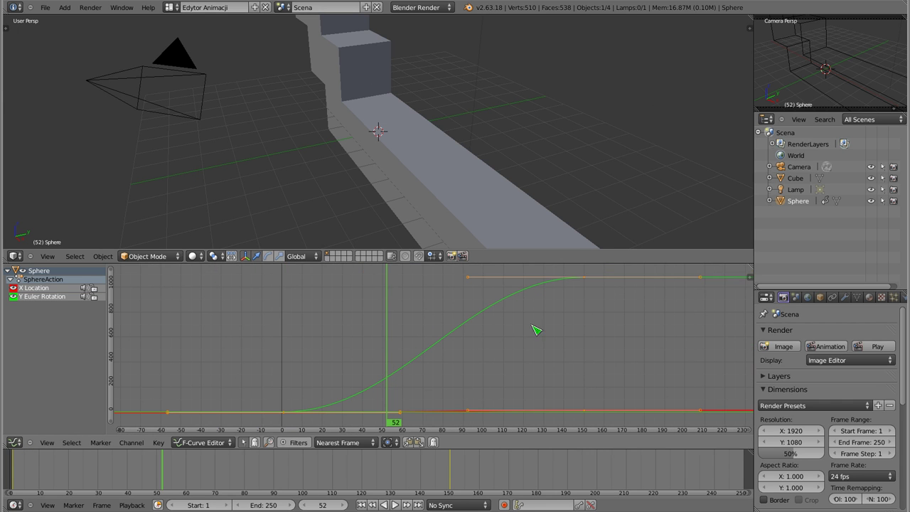
# - Switch the viewport to Front Ortho, centre it on the stairs and scrub the sphere's motion
pyautogui.moveTo(530, 352); pyautogui.dragTo(469, 354, button='middle')
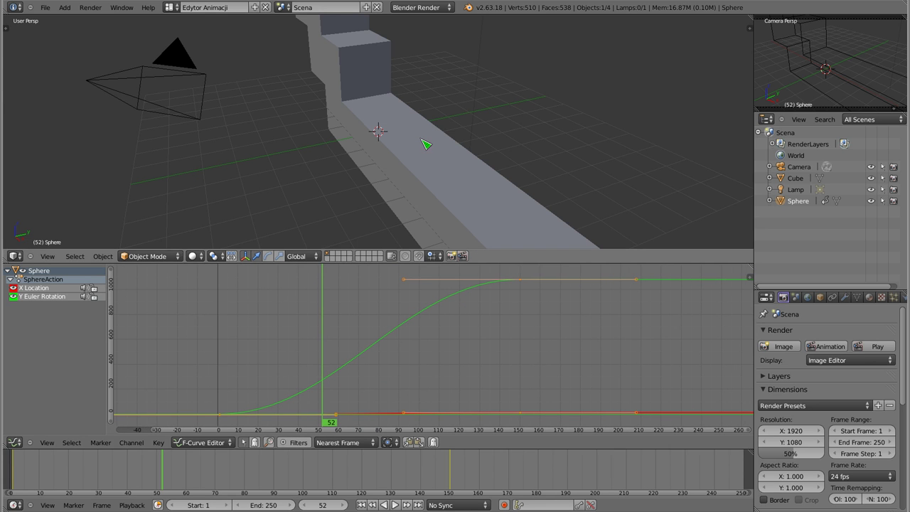
pyautogui.press('KP_1')
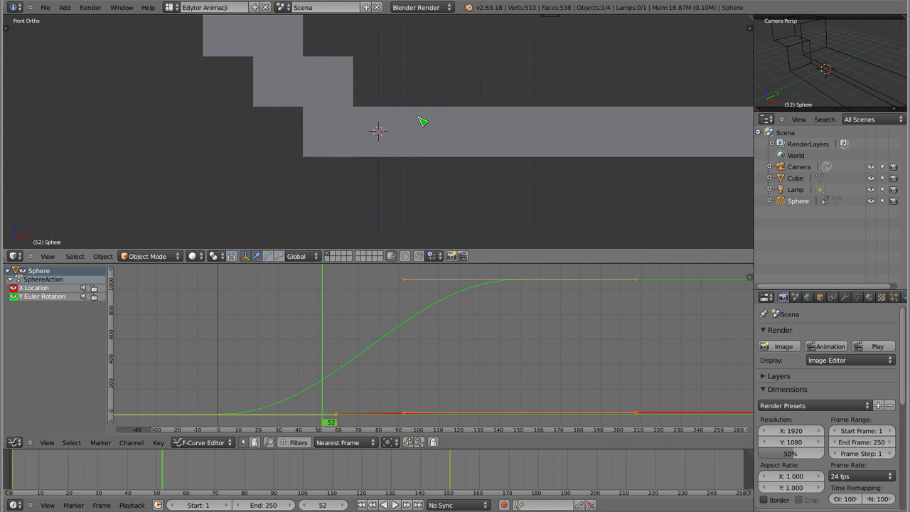
pyautogui.keyDown('shift'); pyautogui.moveTo(424, 122); pyautogui.dragTo(346, 183, button='middle'); pyautogui.keyUp('shift')
pyautogui.scroll(-2, 355, 192)
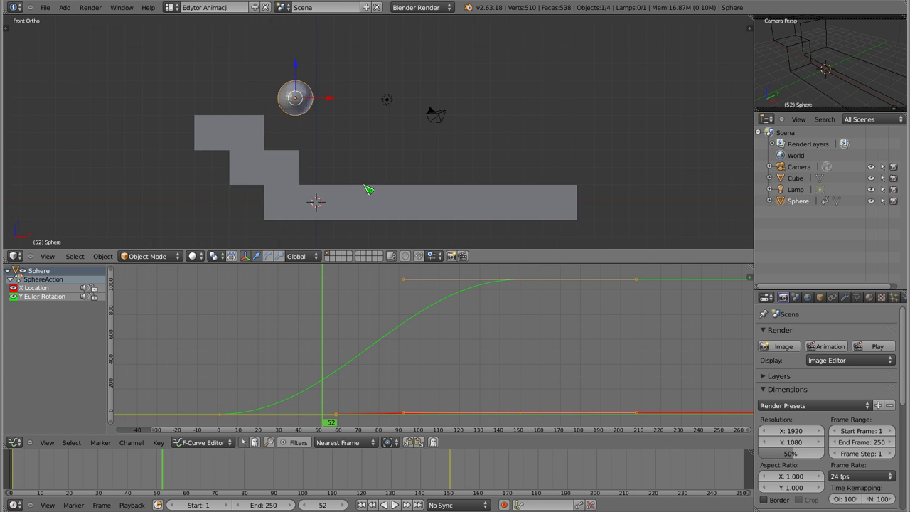
pyautogui.scroll(1, 373, 192)
pyautogui.keyDown('shift'); pyautogui.moveTo(372, 197); pyautogui.dragTo(394, 189, button='middle'); pyautogui.keyUp('shift')
pyautogui.moveTo(261, 362)
pyautogui.mouseDown()
pyautogui.moveTo(240, 351)
pyautogui.moveTo(433, 346)
pyautogui.moveTo(463, 356)
pyautogui.moveTo(244, 358)
pyautogui.moveTo(481, 358)
pyautogui.moveTo(246, 342)
pyautogui.moveTo(257, 341)
pyautogui.mouseUp()
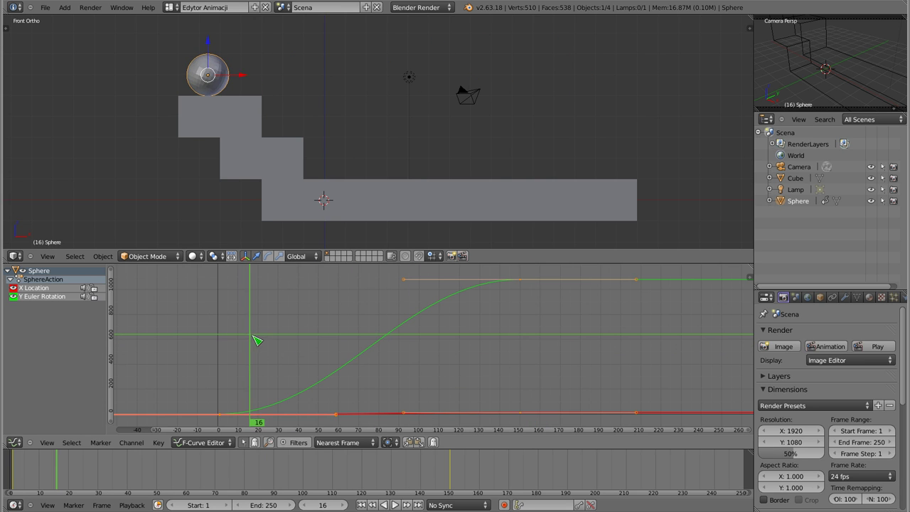
# - Zoom the graph onto the curves, then hide the Y Euler Rotation and X Location curves
pyautogui.keyDown('ctrl'); pyautogui.moveTo(413, 357); pyautogui.dragTo(420, 364, button='middle'); pyautogui.keyUp('ctrl')
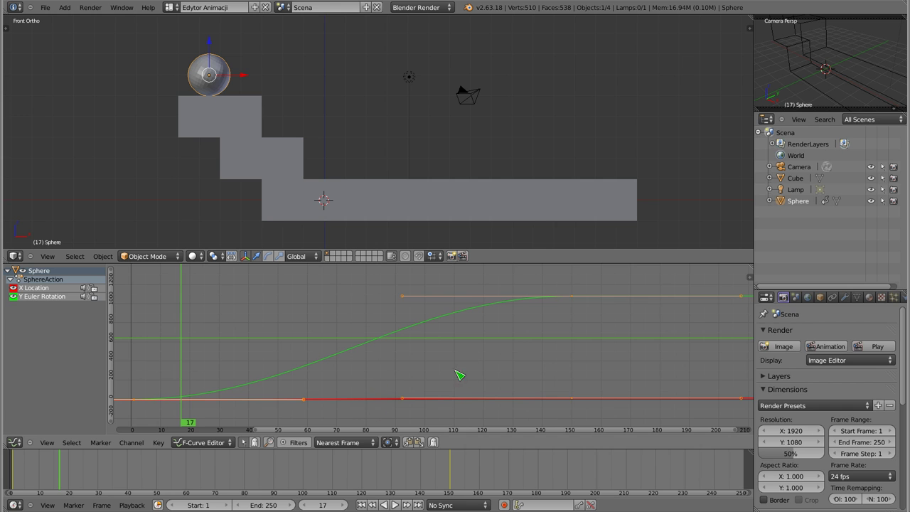
pyautogui.moveTo(437, 385)
pyautogui.keyDown('ctrl'); pyautogui.mouseDown(button='middle')
pyautogui.moveTo(447, 391)
pyautogui.moveTo(443, 297)
pyautogui.moveTo(490, 337)
pyautogui.moveTo(373, 384)
pyautogui.mouseUp(button='middle'); pyautogui.keyUp('ctrl')
pyautogui.moveTo(353, 344)
pyautogui.keyDown('ctrl'); pyautogui.mouseDown(button='middle')
pyautogui.moveTo(346, 288)
pyautogui.moveTo(393, 389)
pyautogui.moveTo(372, 325)
pyautogui.mouseUp(button='middle'); pyautogui.keyUp('ctrl')
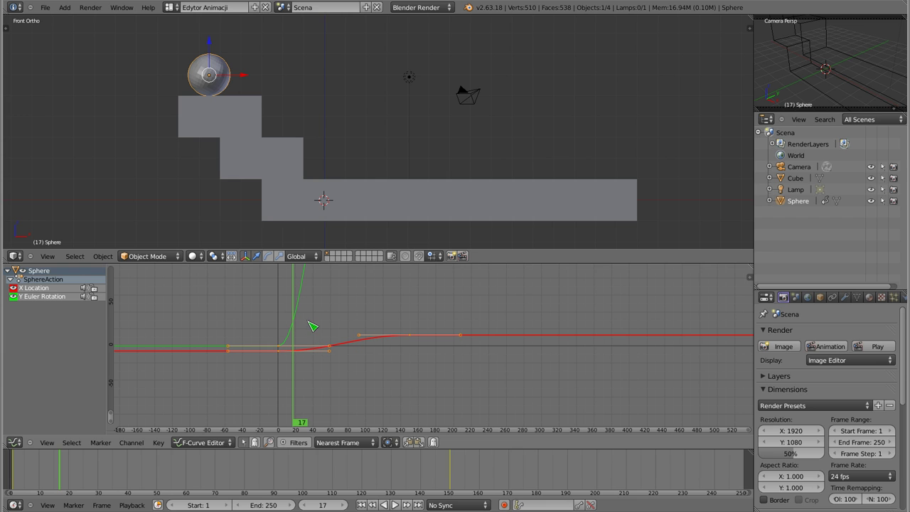
pyautogui.click(13, 296)
pyautogui.click(13, 288)
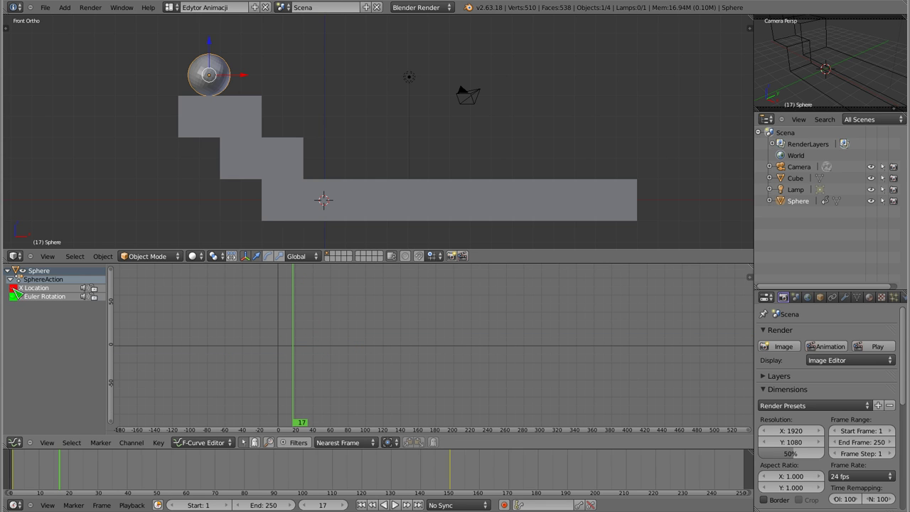
# - Preview the sphere's path, show the N Transform sidebar, and scrub to frame 41
pyautogui.moveTo(325, 354)
pyautogui.mouseDown()
pyautogui.moveTo(378, 365)
pyautogui.moveTo(301, 372)
pyautogui.moveTo(512, 378)
pyautogui.moveTo(308, 384)
pyautogui.moveTo(368, 385)
pyautogui.moveTo(283, 356)
pyautogui.mouseUp()
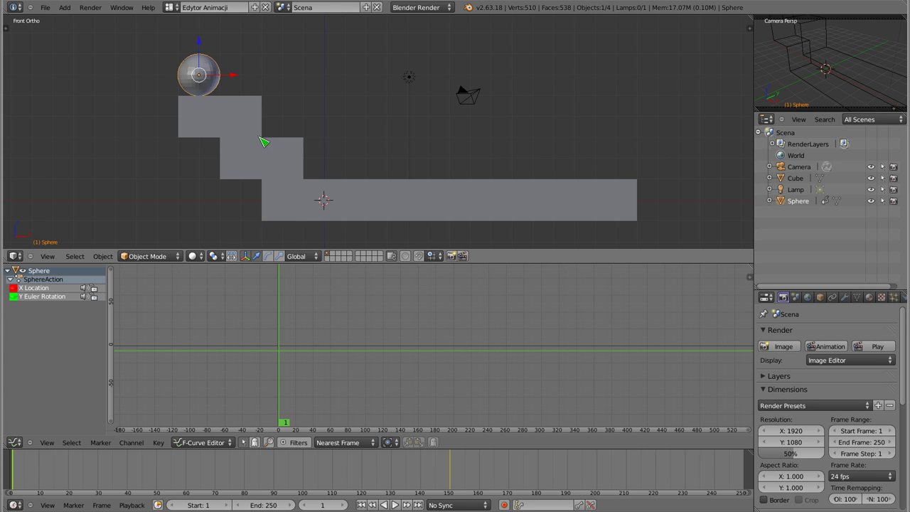
pyautogui.press('n')
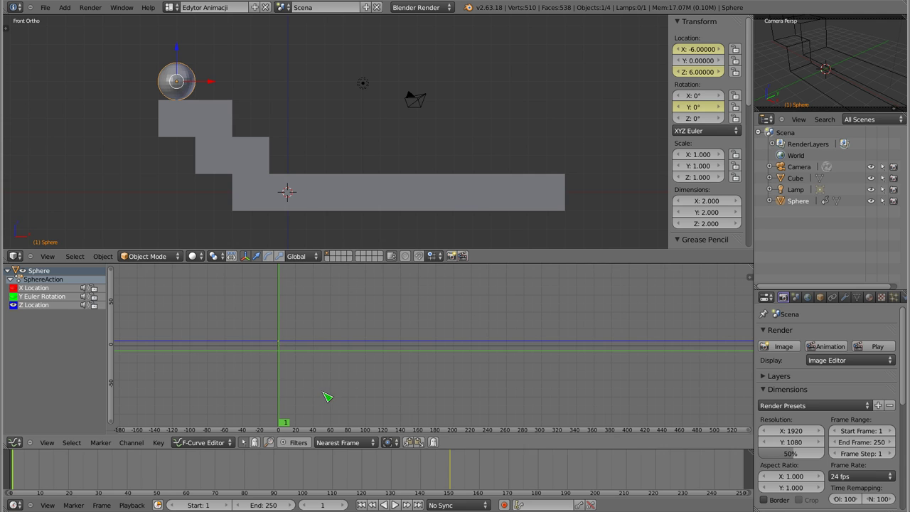
pyautogui.click(280, 335)
pyautogui.moveTo(287, 338); pyautogui.dragTo(316, 339)
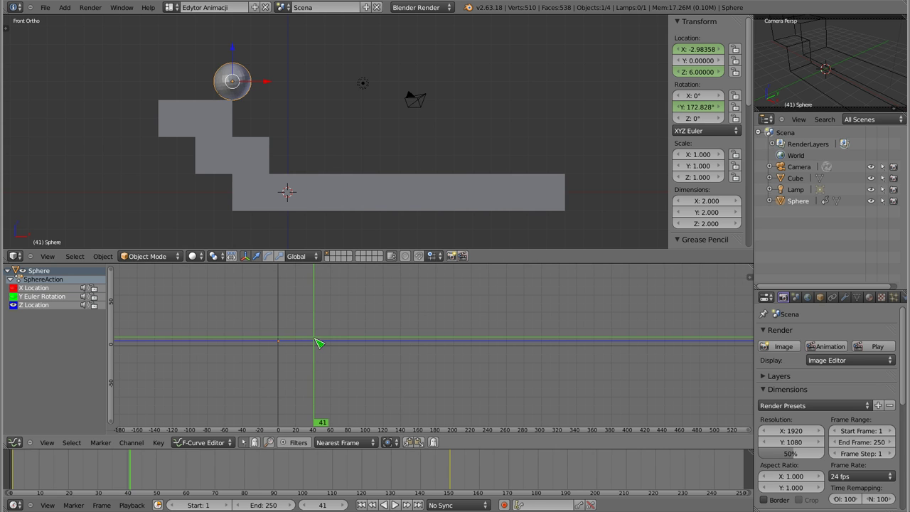
pyautogui.click(319, 344)
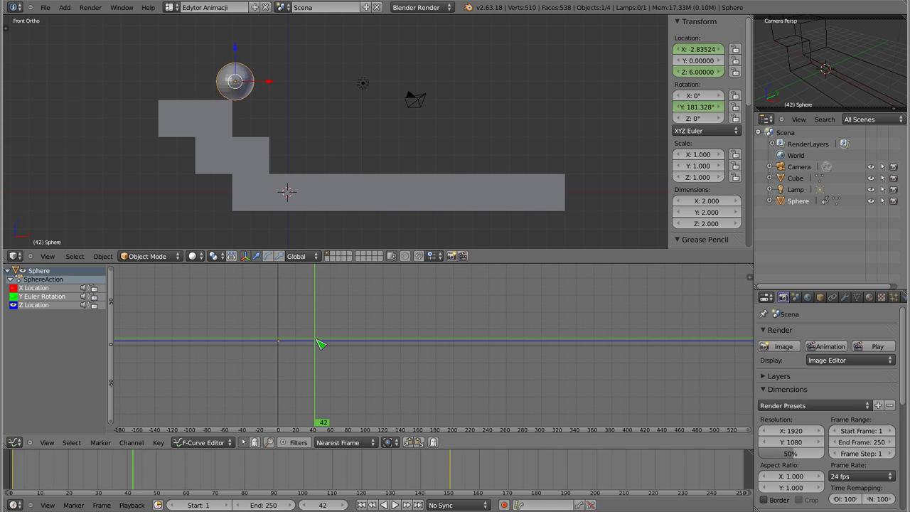
pyautogui.scroll(5, 237, 121)
pyautogui.scroll(5, 246, 110)
pyautogui.moveTo(250, 116)
pyautogui.keyDown('shift'); pyautogui.mouseDown(button='middle')
pyautogui.moveTo(298, 177)
pyautogui.moveTo(357, 181)
pyautogui.mouseUp(button='middle'); pyautogui.keyUp('shift')
pyautogui.scroll(3, 338, 176)
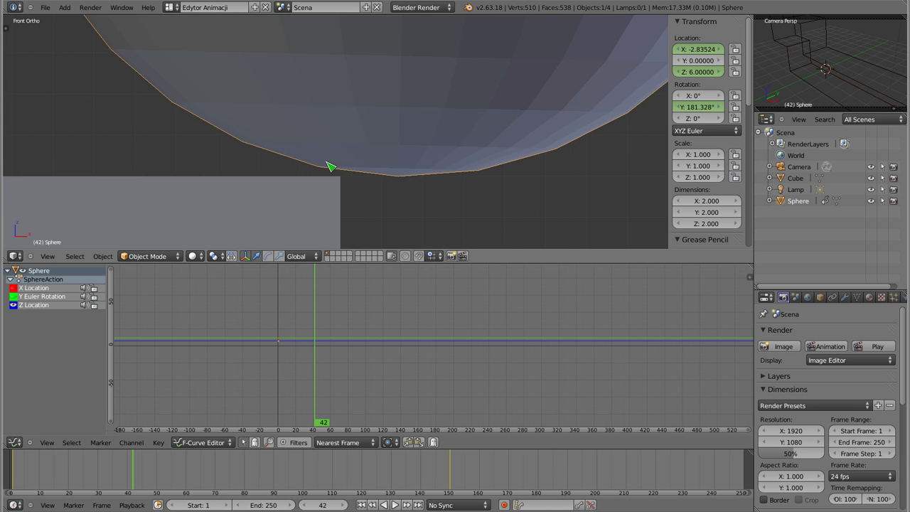
pyautogui.moveTo(319, 342); pyautogui.dragTo(315, 340)
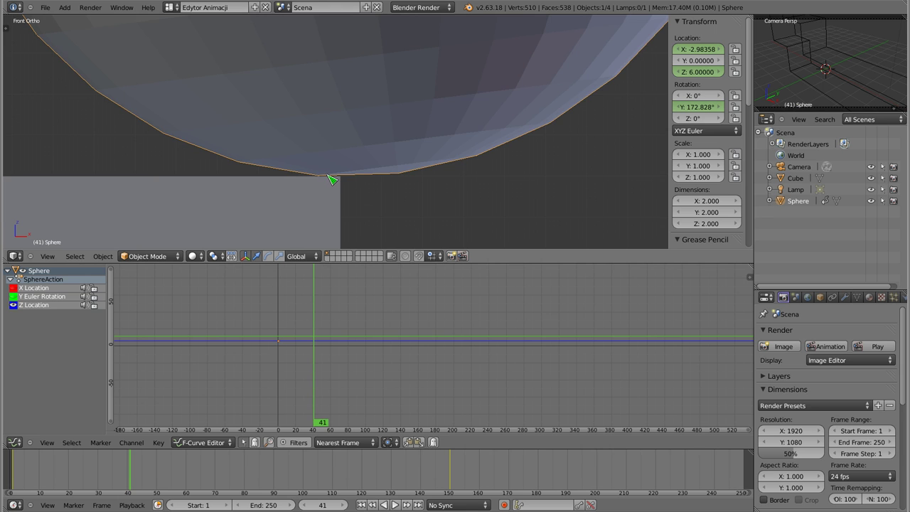
pyautogui.scroll(-4, 332, 179)
pyautogui.scroll(-8, 333, 179)
pyautogui.scroll(-2, 332, 181)
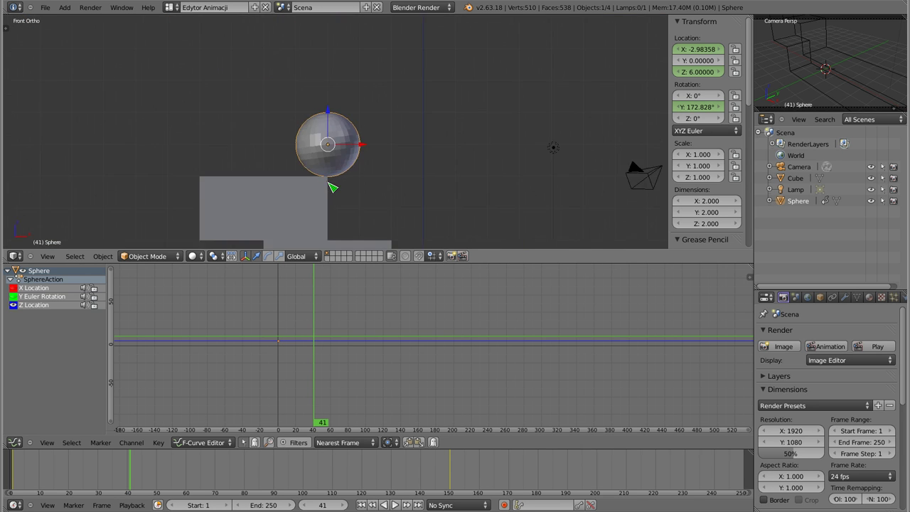
pyautogui.scroll(-2, 332, 182)
pyautogui.keyDown('shift'); pyautogui.moveTo(351, 194); pyautogui.dragTo(300, 128, button='middle'); pyautogui.keyUp('shift')
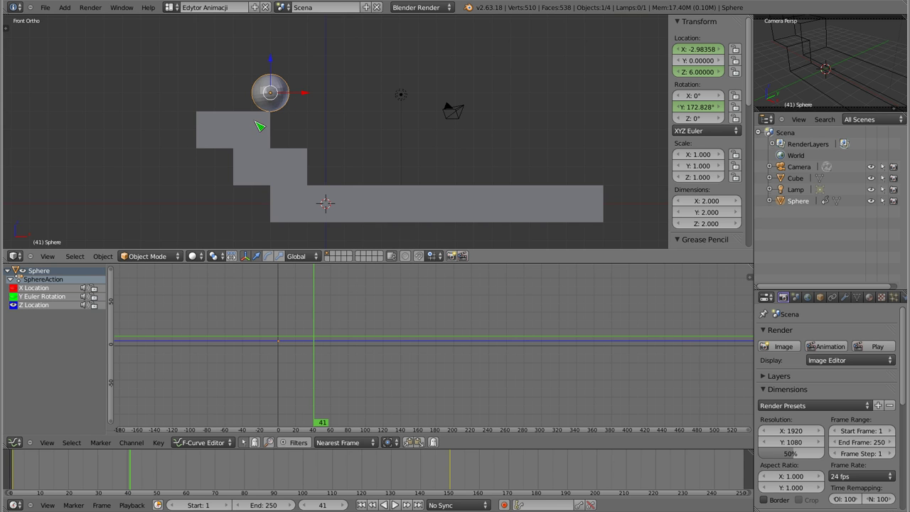
# - Select the Z Location channel and key only it at frame 41
pyautogui.click(33, 306)
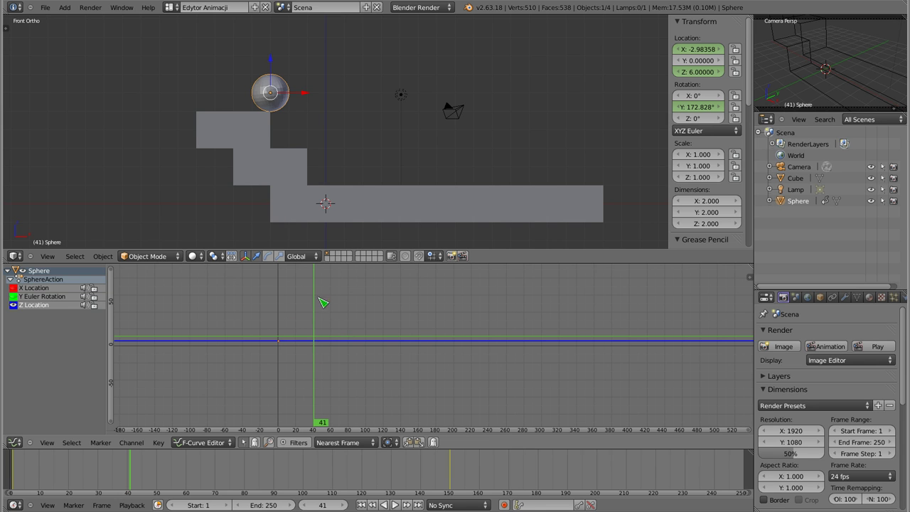
pyautogui.press('i')
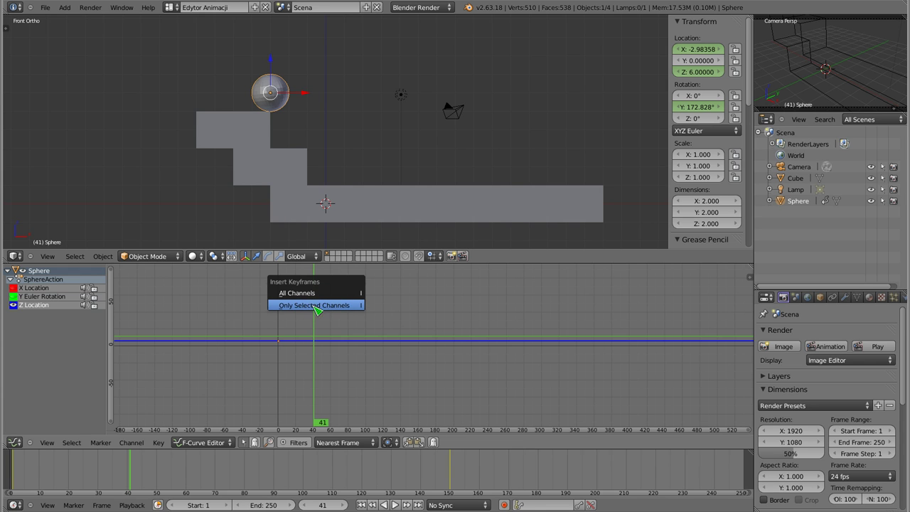
pyautogui.click(356, 305)
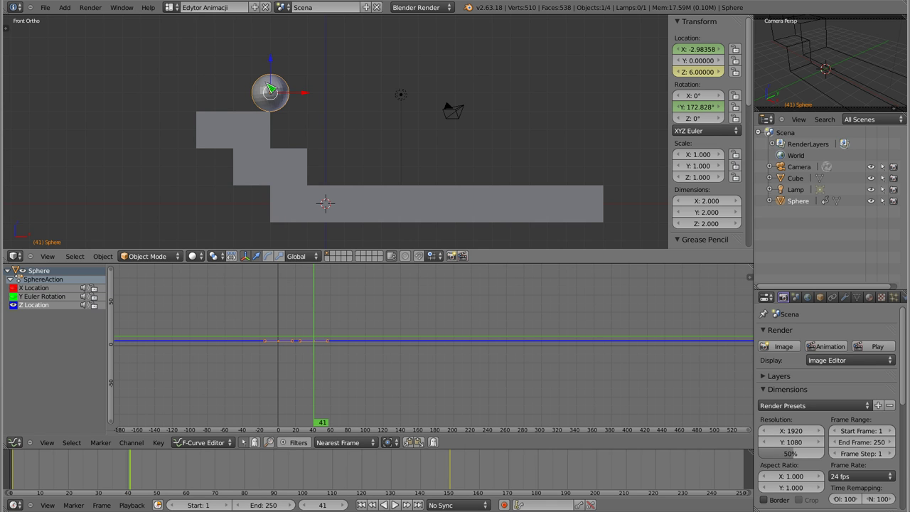
# - Advance to frame 52, key Z Location again, and frame the curves in the graph
pyautogui.moveTo(315, 334); pyautogui.dragTo(330, 327)
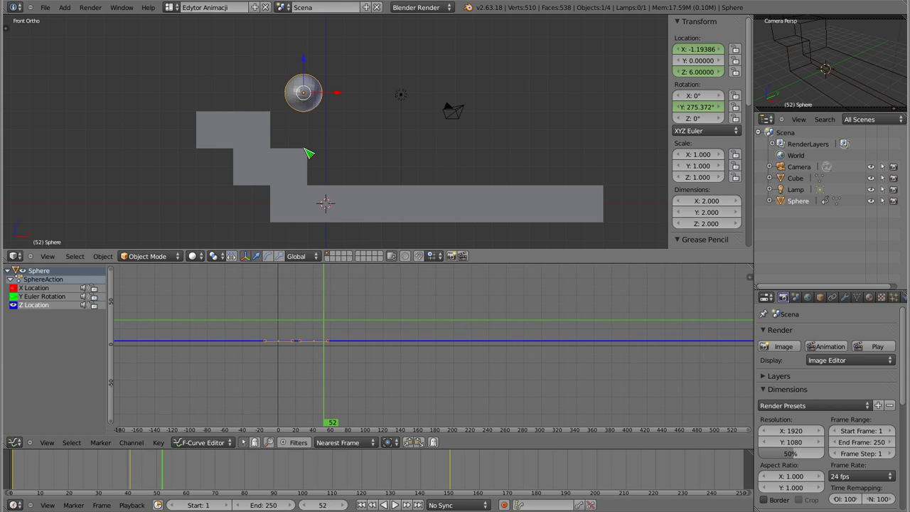
pyautogui.press('i')
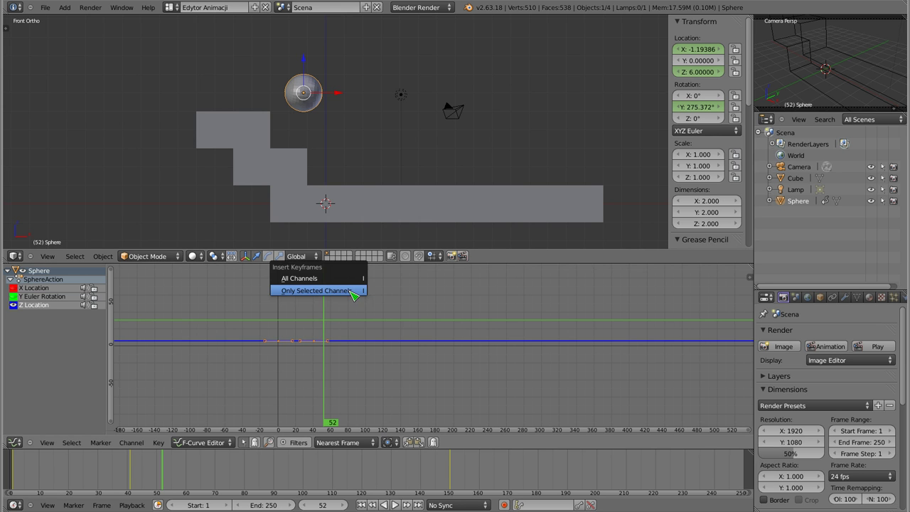
pyautogui.click(353, 291)
pyautogui.press('Home')
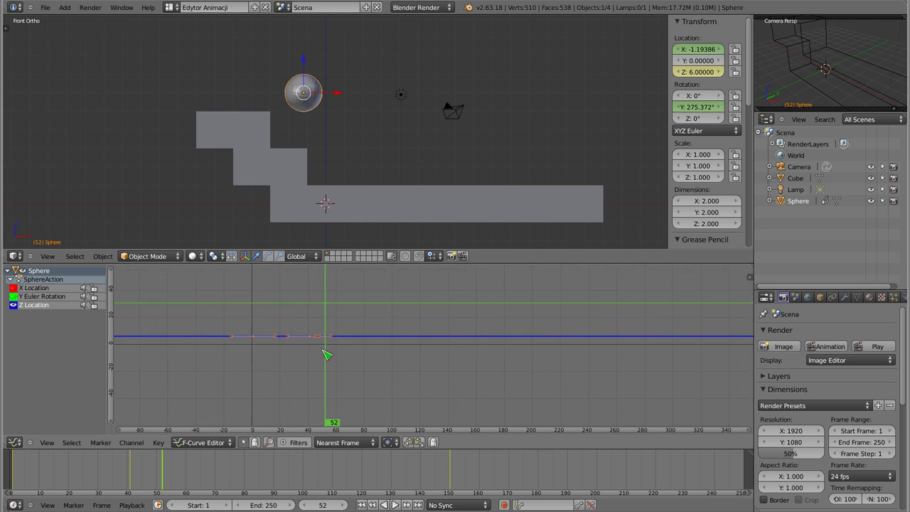
pyautogui.scroll(2, 370, 306)
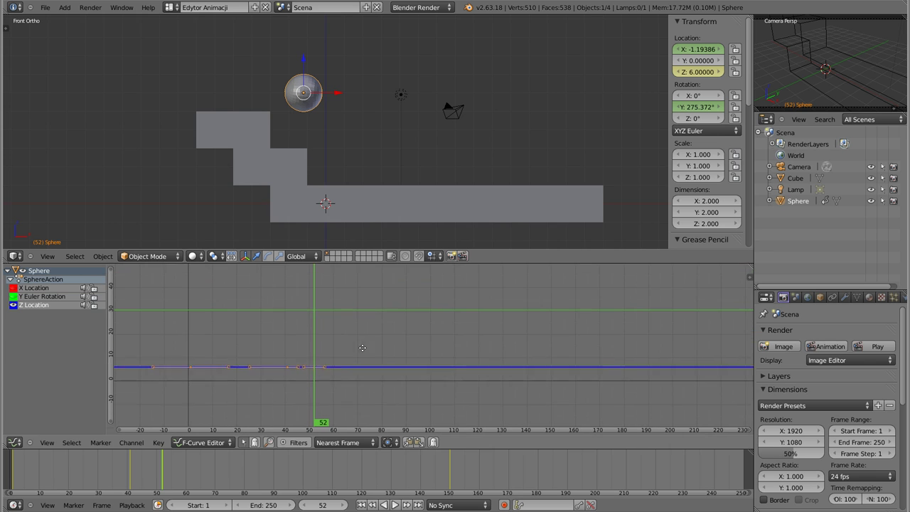
pyautogui.scroll(2, 376, 347)
pyautogui.keyDown('ctrl'); pyautogui.scroll(2, 316, 356); pyautogui.keyUp('ctrl')
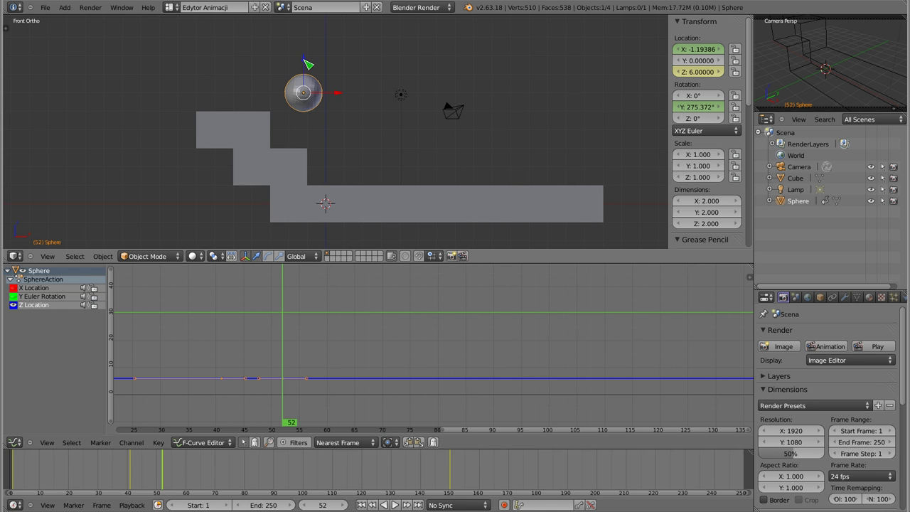
# - Lower the sphere to Z 4, key only Z Location at frame 52, and review from frame 43
pyautogui.moveTo(308, 65); pyautogui.dragTo(308, 80)
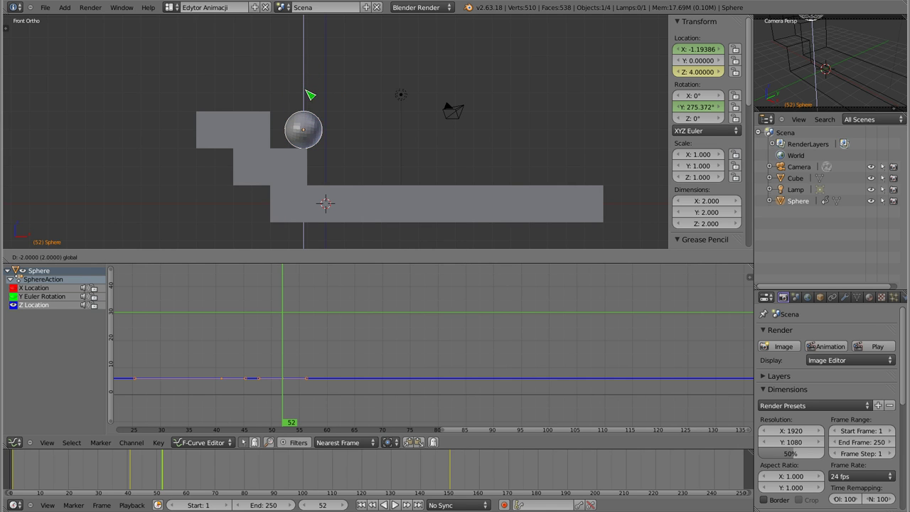
pyautogui.click(310, 96)
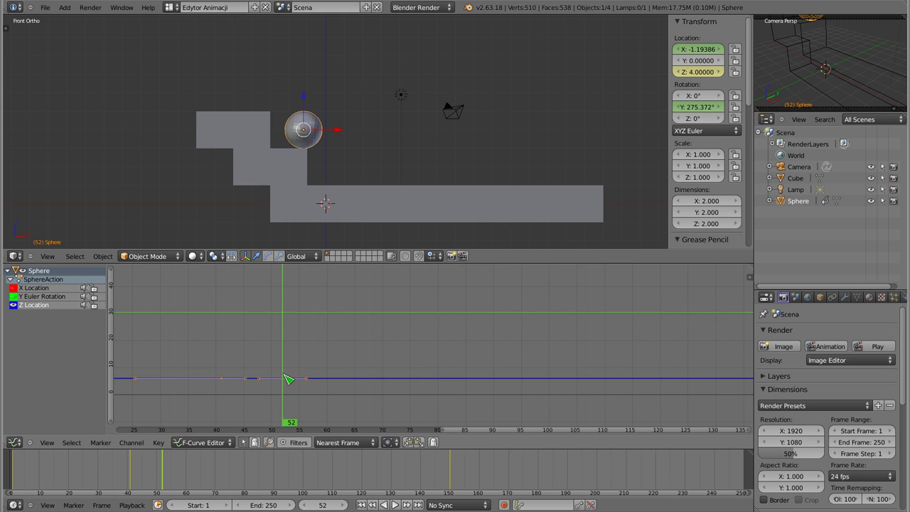
pyautogui.press('i')
pyautogui.click(332, 348)
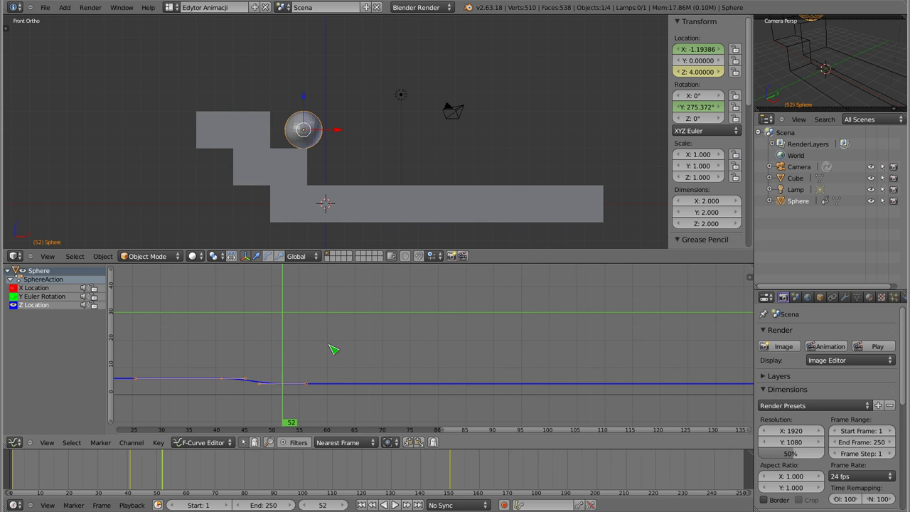
pyautogui.moveTo(303, 392)
pyautogui.keyDown('ctrl'); pyautogui.mouseDown(button='middle')
pyautogui.moveTo(292, 329)
pyautogui.moveTo(316, 315)
pyautogui.mouseUp(button='middle'); pyautogui.keyUp('ctrl')
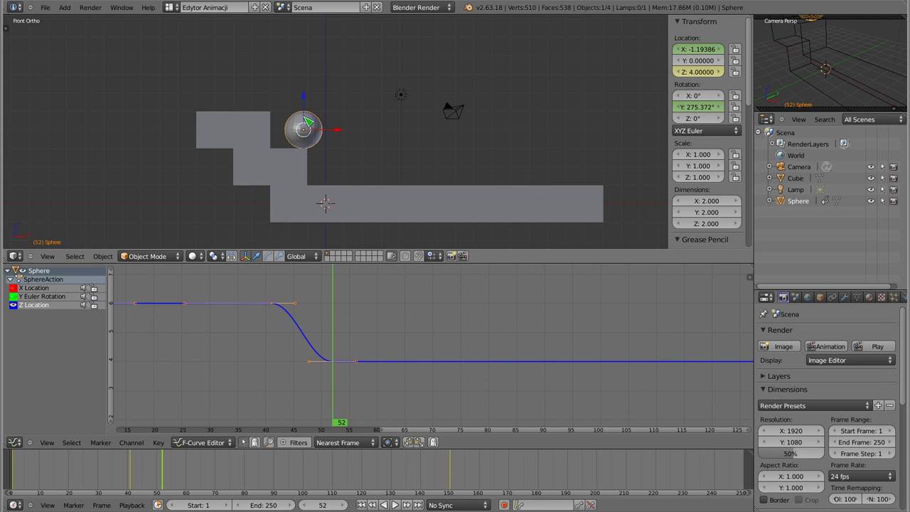
pyautogui.moveTo(258, 299); pyautogui.dragTo(291, 297)
pyautogui.scroll(5, 272, 128)
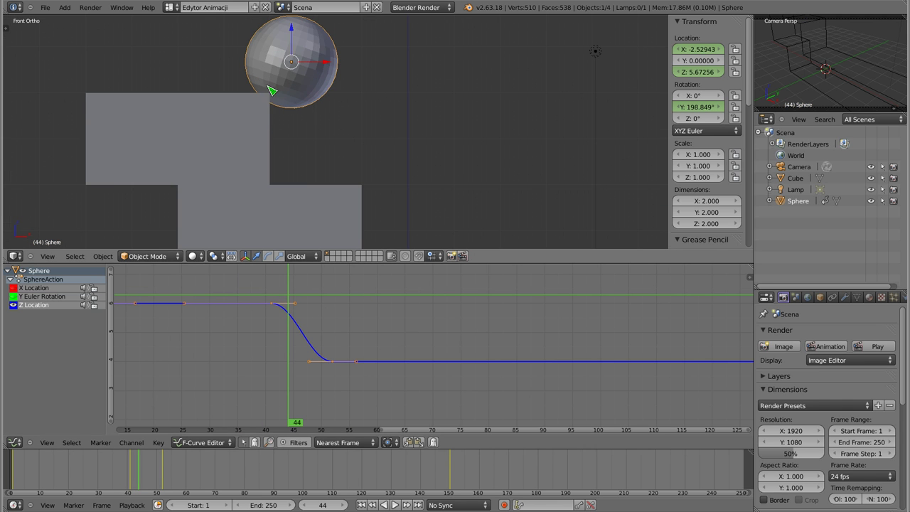
# - Zoom the viewport out and scrub through the drop from frame 44 to frame 62
pyautogui.scroll(-3, 280, 95)
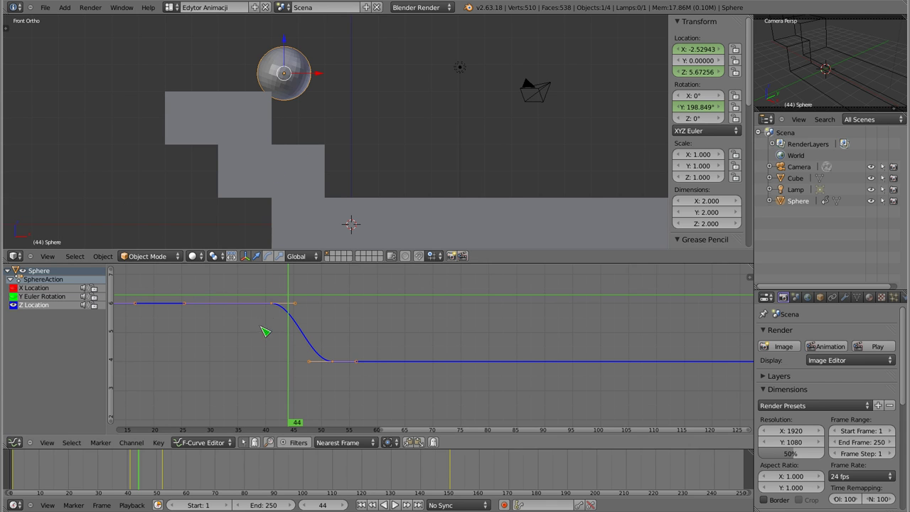
pyautogui.moveTo(268, 301); pyautogui.dragTo(337, 313)
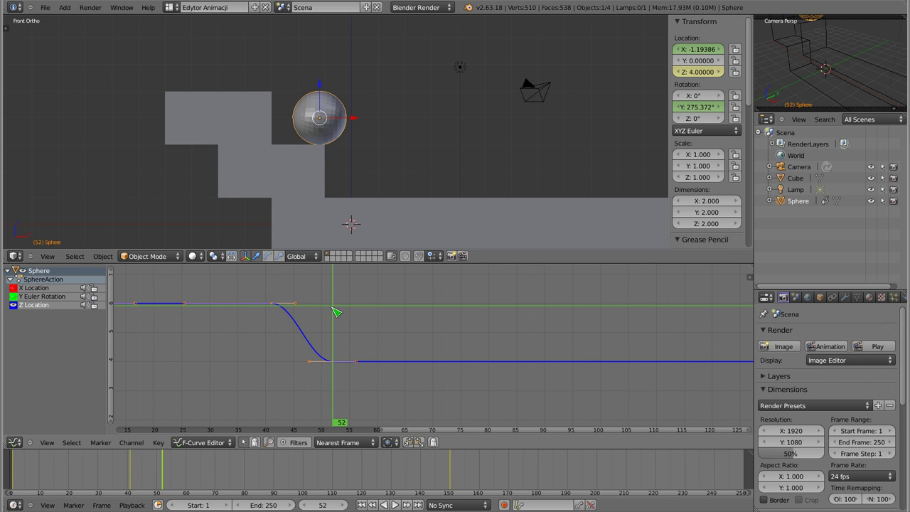
pyautogui.moveTo(338, 311)
pyautogui.mouseDown()
pyautogui.moveTo(393, 311)
pyautogui.moveTo(276, 305)
pyautogui.moveTo(339, 314)
pyautogui.mouseUp()
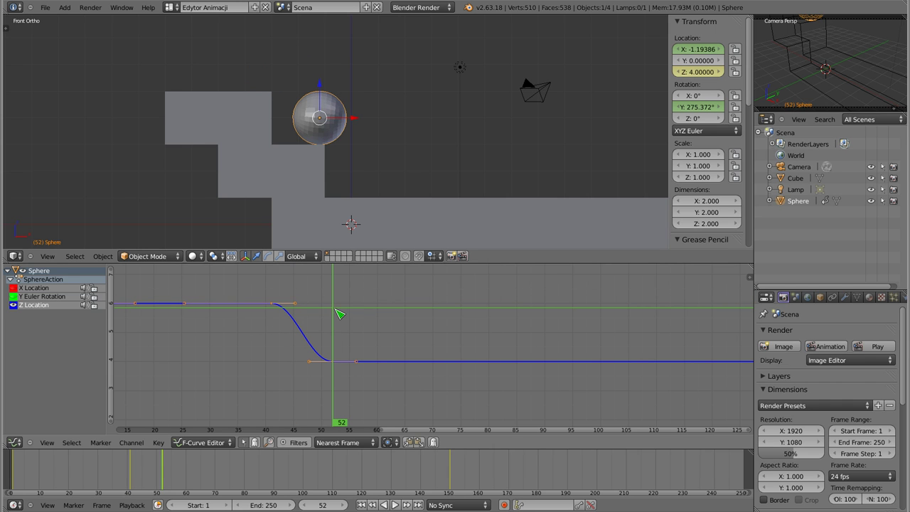
pyautogui.moveTo(340, 314); pyautogui.dragTo(392, 316)
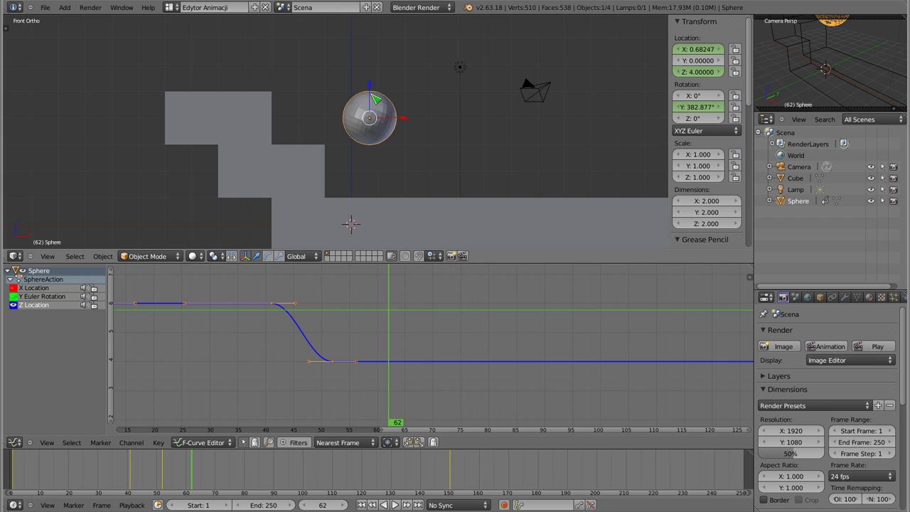
# - Raise the sphere to Z 4.6 at frame 62 and keyframe it
pyautogui.press('g')
pyautogui.press('z')
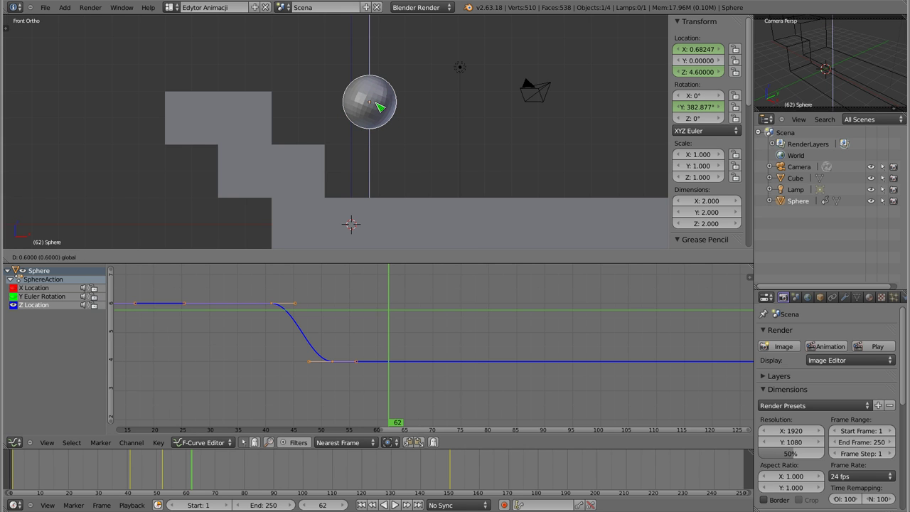
pyautogui.click(381, 107)
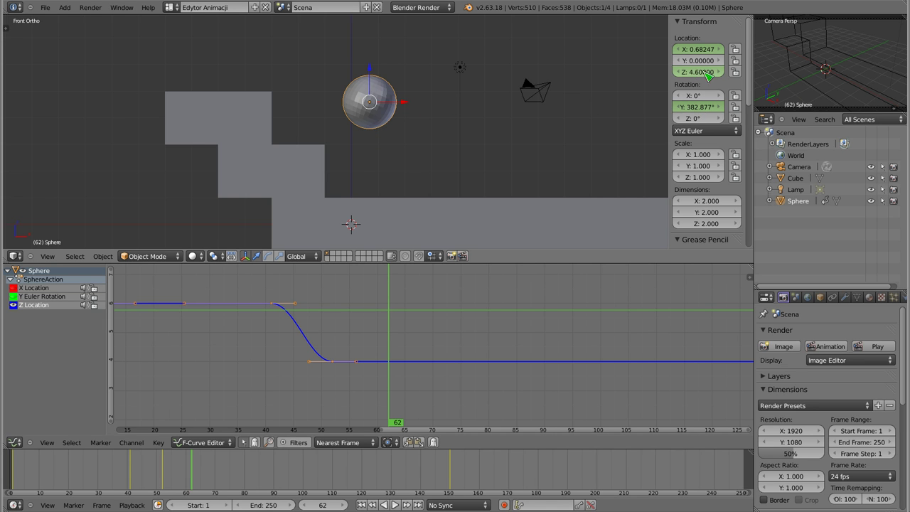
pyautogui.press('i')
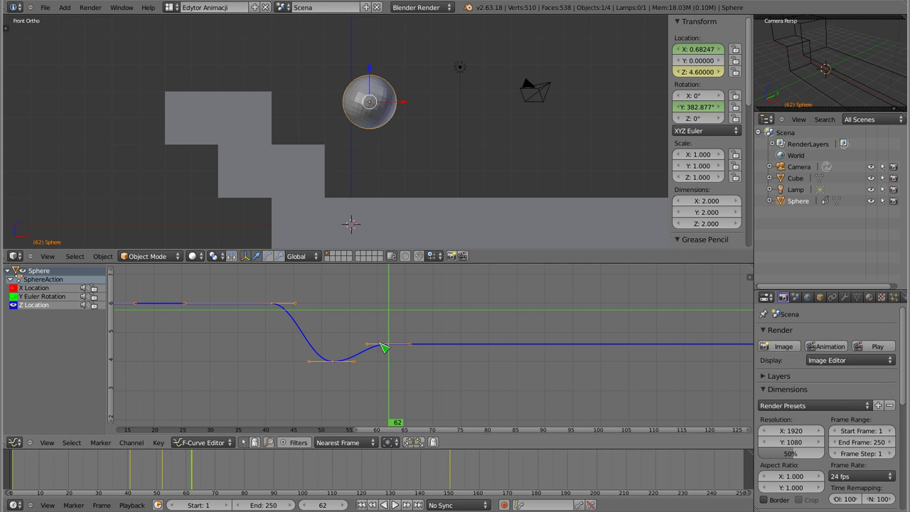
pyautogui.moveTo(427, 365); pyautogui.dragTo(369, 358, button='middle')
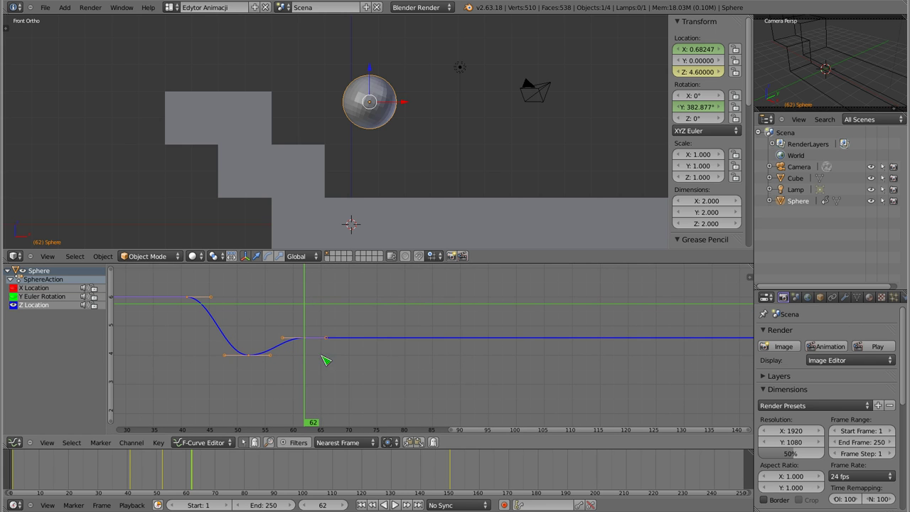
# - Move to frame 74 and lower the sphere onto the lower step at Z 2
pyautogui.moveTo(310, 347); pyautogui.dragTo(357, 351)
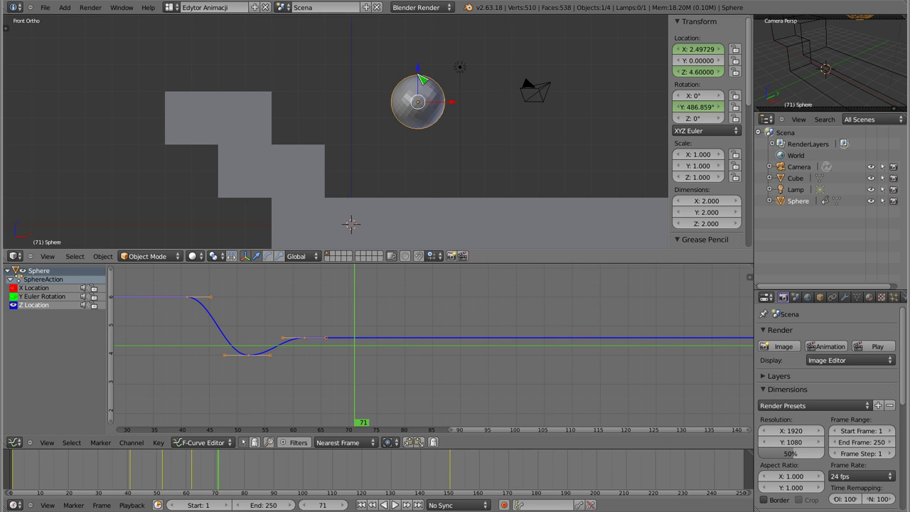
pyautogui.press('g')
pyautogui.press('z')
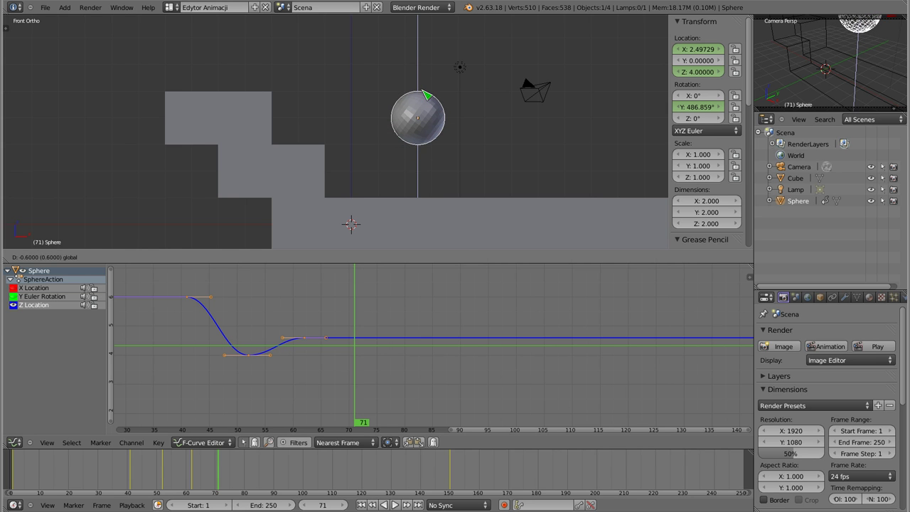
pyautogui.click(421, 112)
pyautogui.press('g')
pyautogui.press('z')
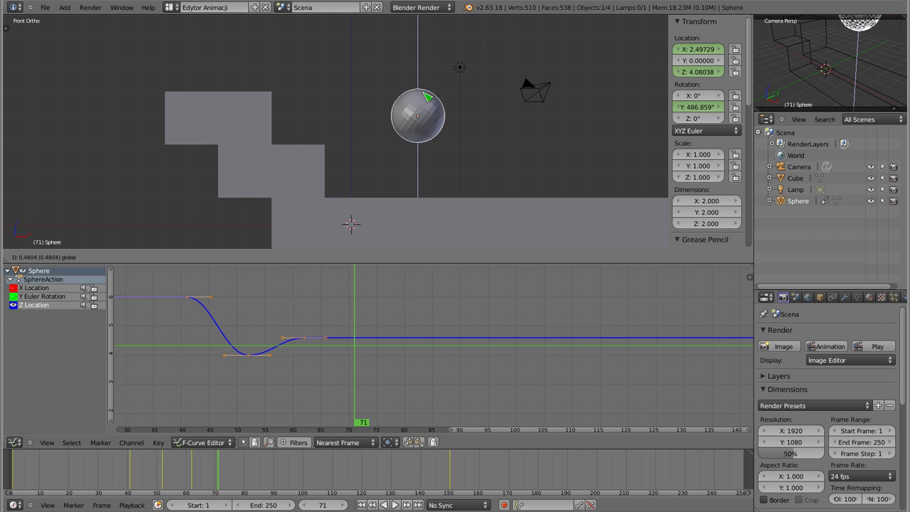
pyautogui.click(417, 130)
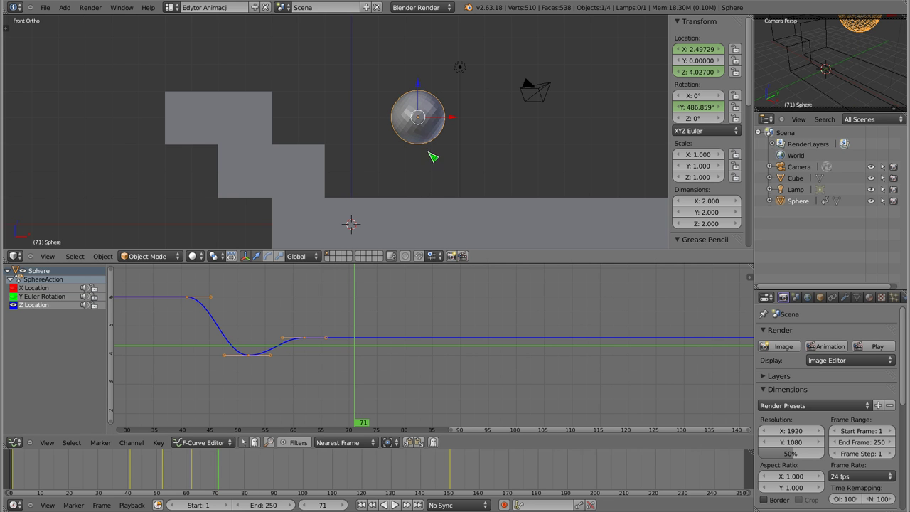
pyautogui.moveTo(355, 320); pyautogui.dragTo(373, 323)
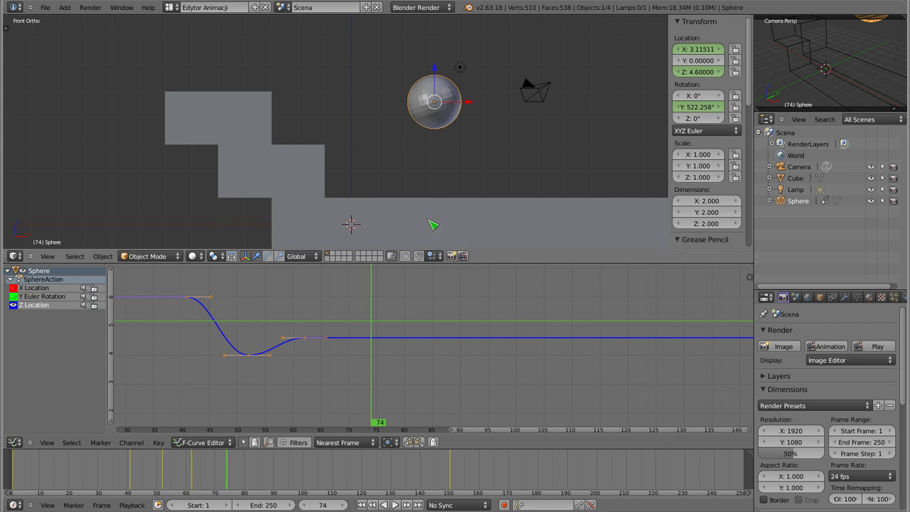
pyautogui.press('g')
pyautogui.press('z')
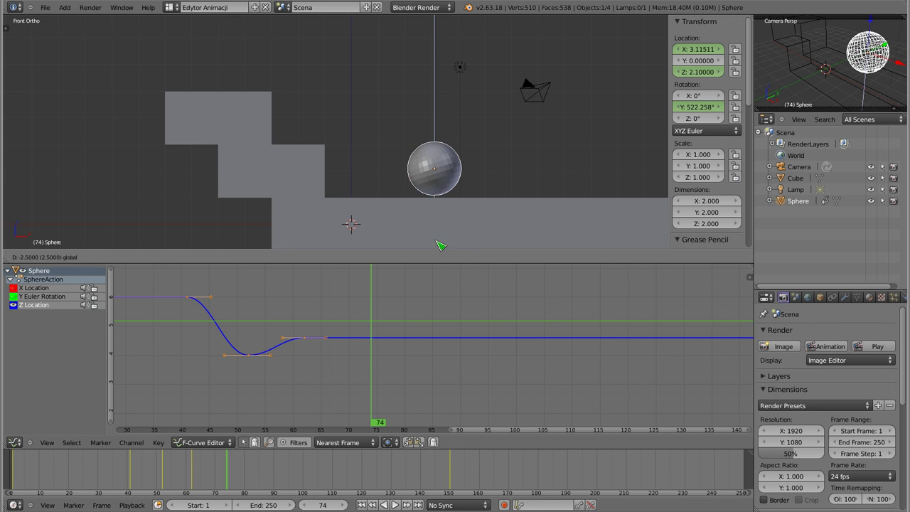
pyautogui.click(435, 49)
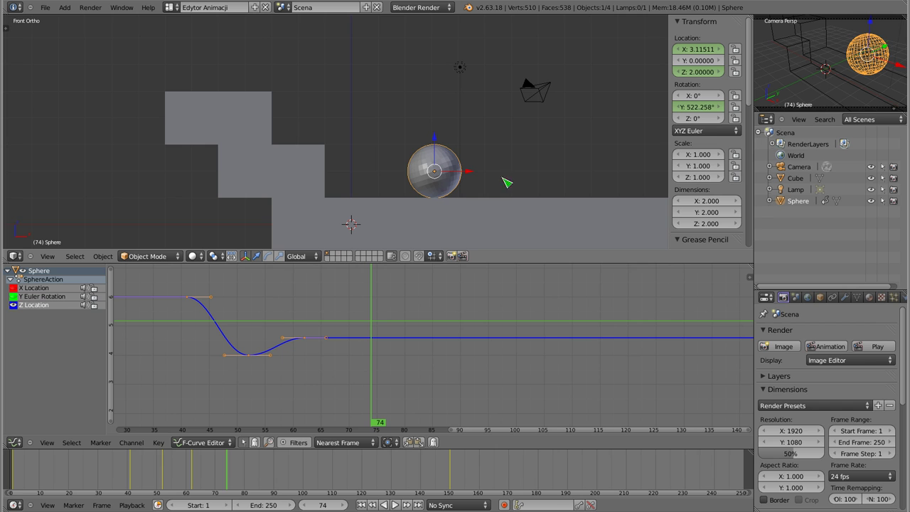
# - Key the Z 2 landing at frame 74 and a bounce peak near Z 4.3 at frame 85
pyautogui.press('i')
pyautogui.moveTo(380, 350); pyautogui.dragTo(310, 350, button='middle')
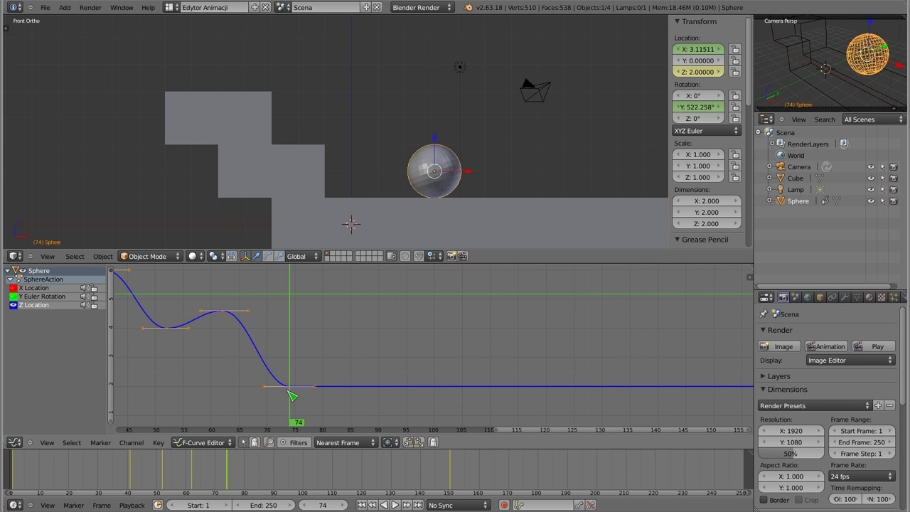
pyautogui.moveTo(294, 393); pyautogui.dragTo(349, 397)
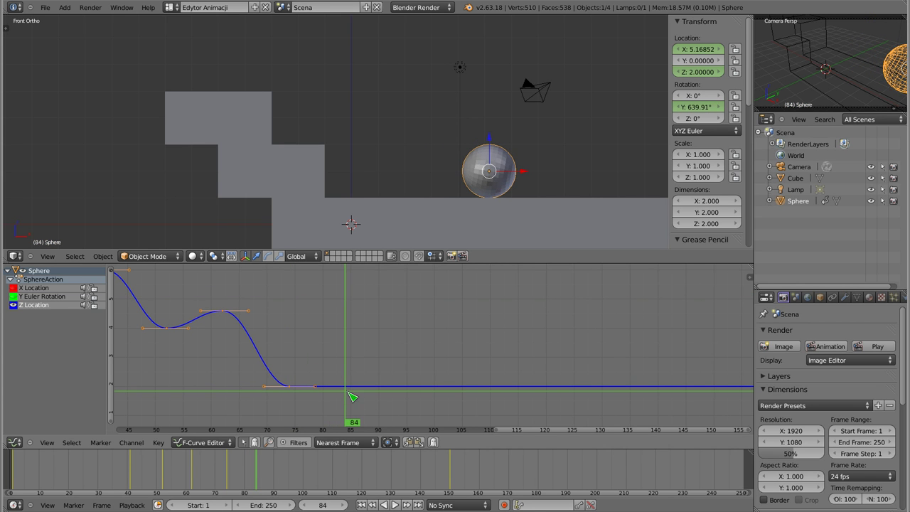
pyautogui.moveTo(349, 392); pyautogui.dragTo(351, 392)
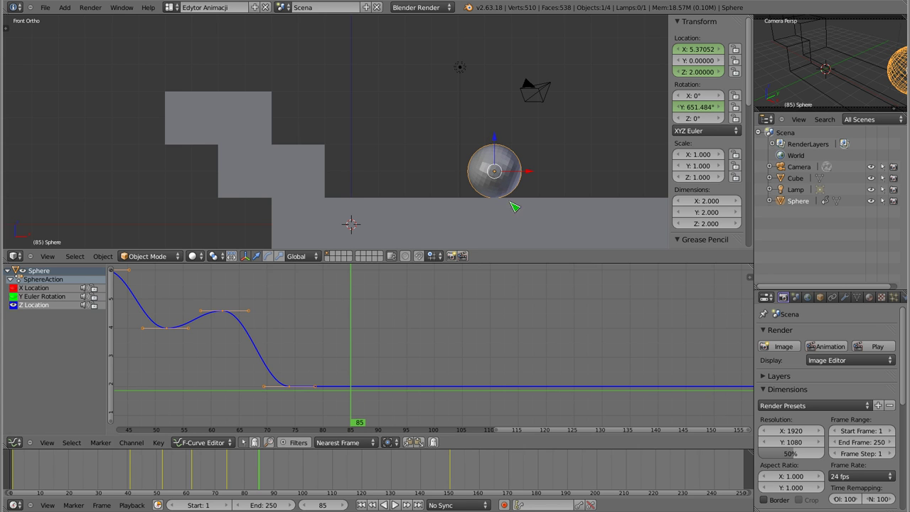
pyautogui.moveTo(496, 139); pyautogui.dragTo(505, 90)
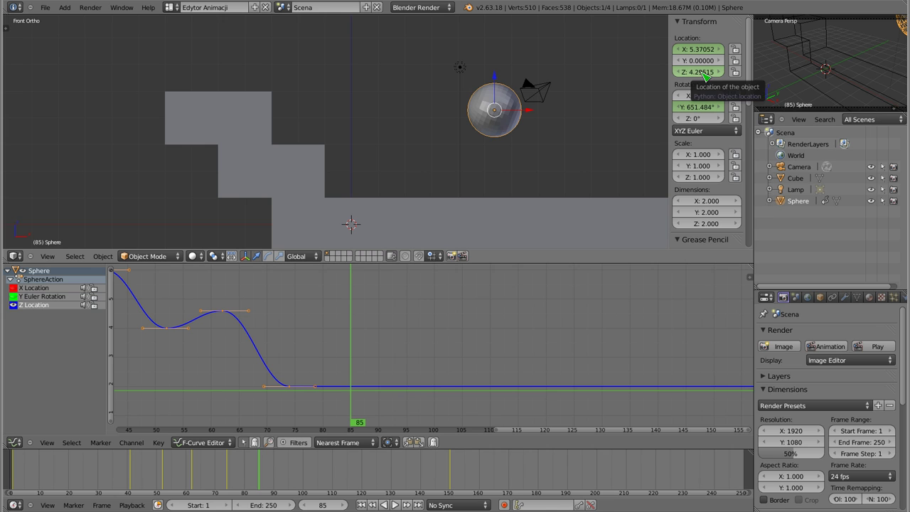
pyautogui.press('i')
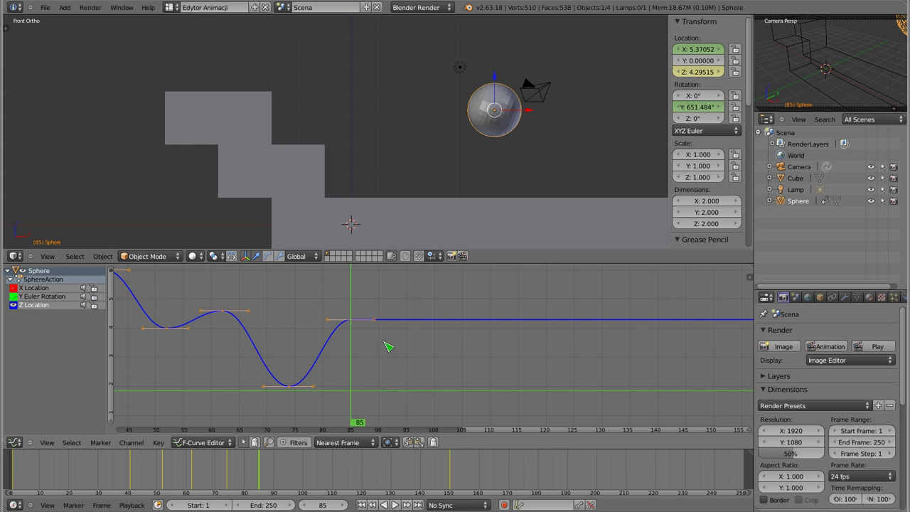
# - Set Location Z to 2 at frame 95 and keyframe the landing
pyautogui.moveTo(354, 395); pyautogui.dragTo(411, 391)
pyautogui.moveTo(418, 393); pyautogui.dragTo(308, 384, button='middle')
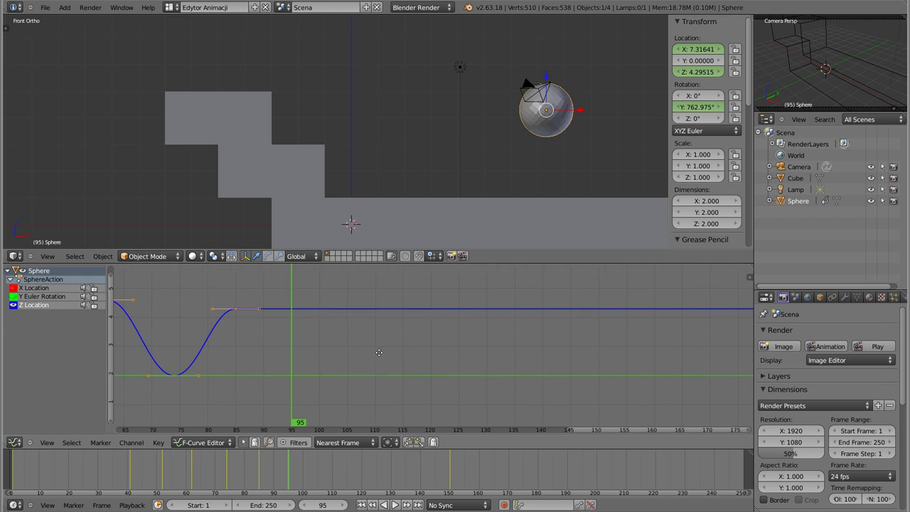
pyautogui.click(705, 72)
pyautogui.write('2')
pyautogui.press('Return')
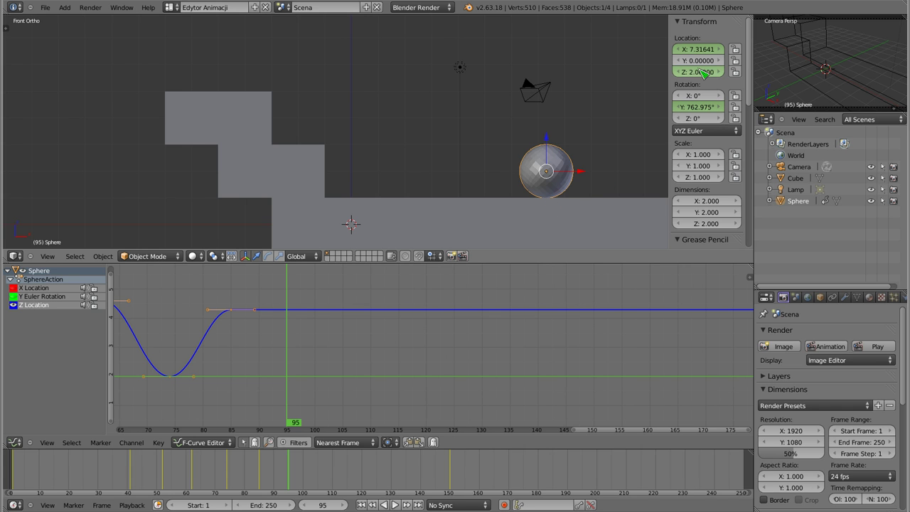
pyautogui.press('i')
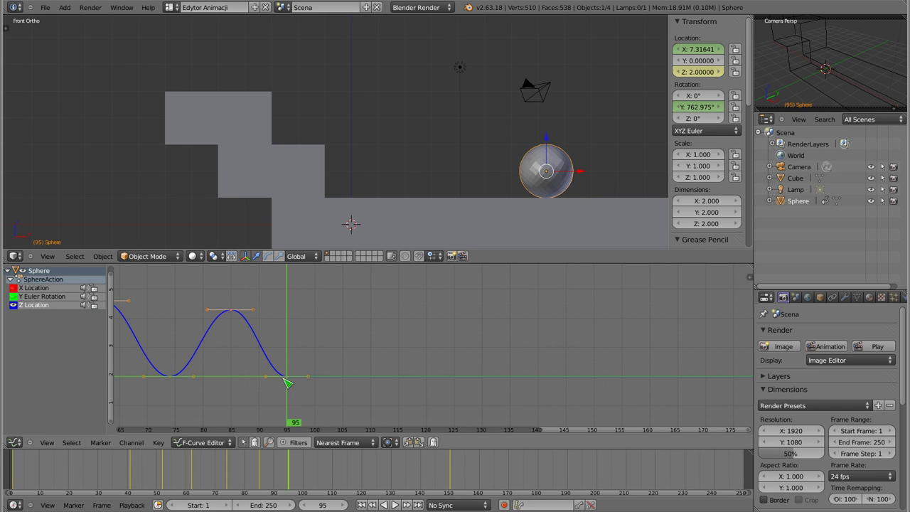
# - Move to frame 105 and raise the sphere to Z 3.38776
pyautogui.moveTo(301, 382); pyautogui.dragTo(349, 382)
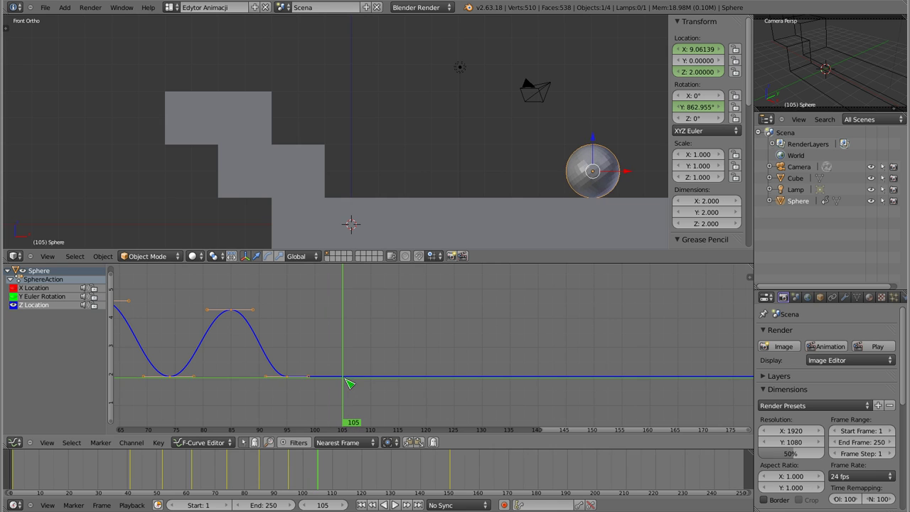
pyautogui.press('g')
pyautogui.press('z')
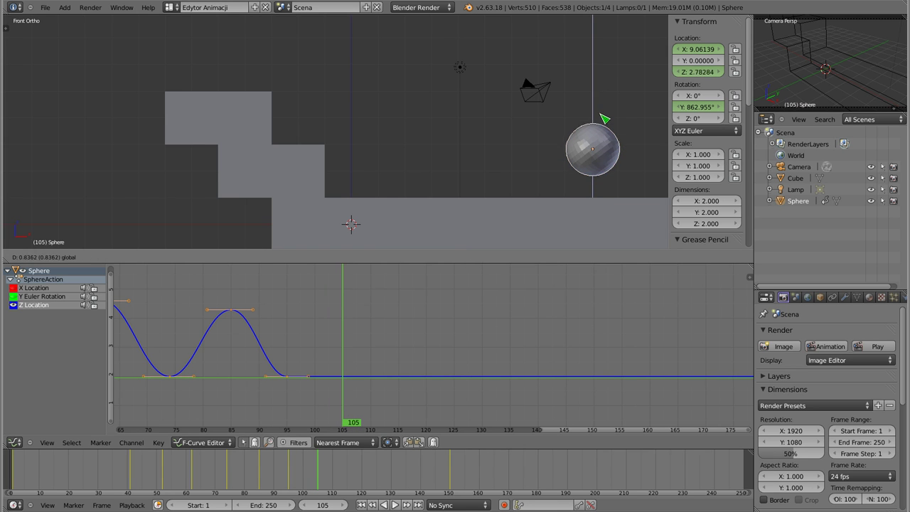
pyautogui.click(610, 107)
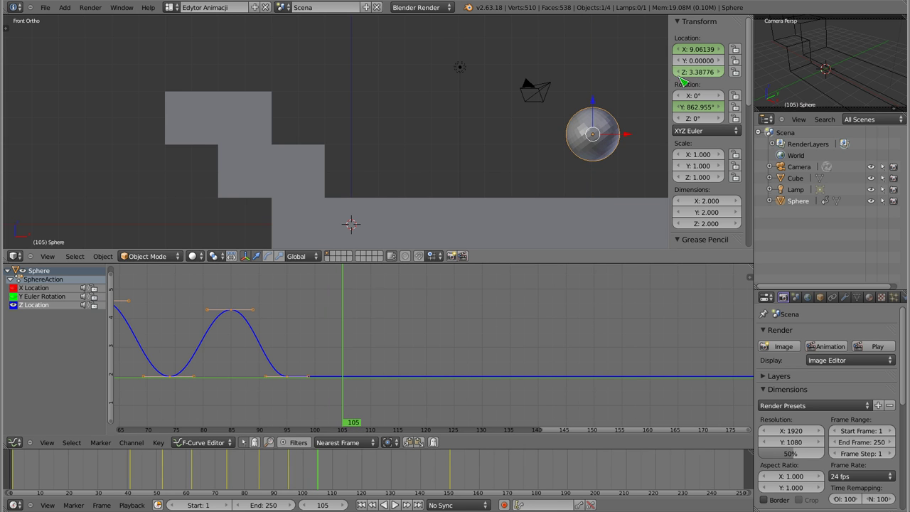
# - Key the frame-105 height, then set Location Z to 2 at frame 113 and key it
pyautogui.press('i')
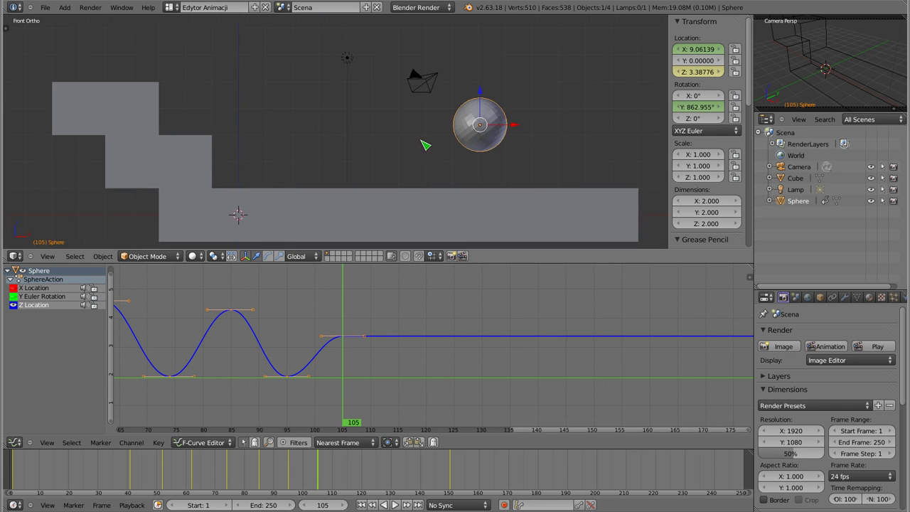
pyautogui.keyDown('shift'); pyautogui.moveTo(610, 143); pyautogui.dragTo(424, 122, button='middle'); pyautogui.keyUp('shift')
pyautogui.moveTo(350, 371); pyautogui.dragTo(388, 370)
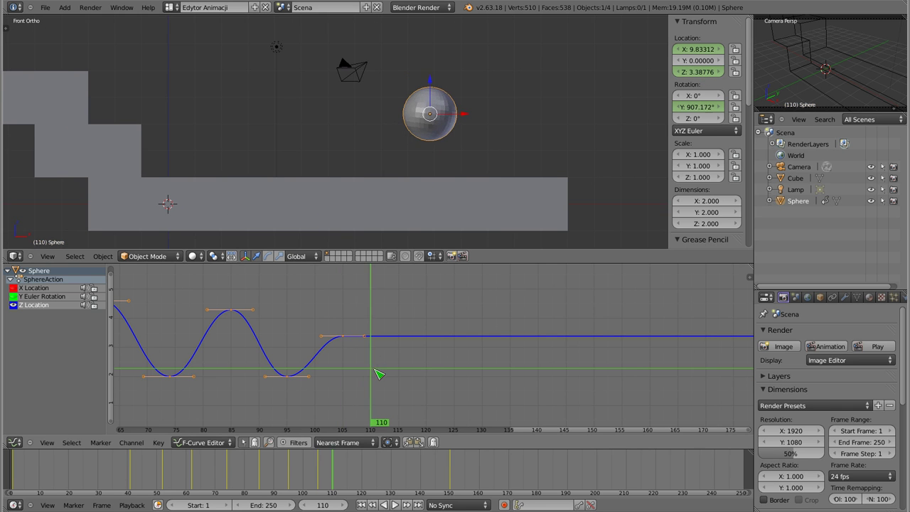
pyautogui.click(696, 72)
pyautogui.write('2')
pyautogui.press('Return')
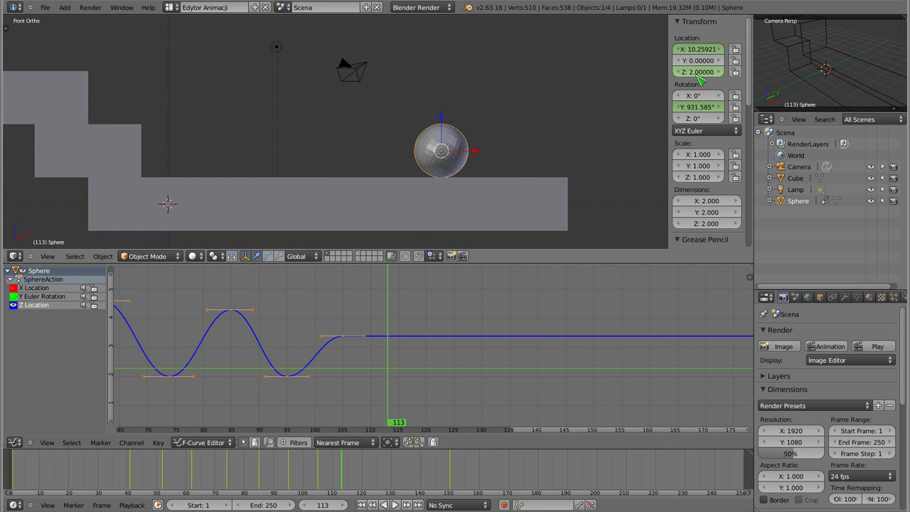
pyautogui.press('i')
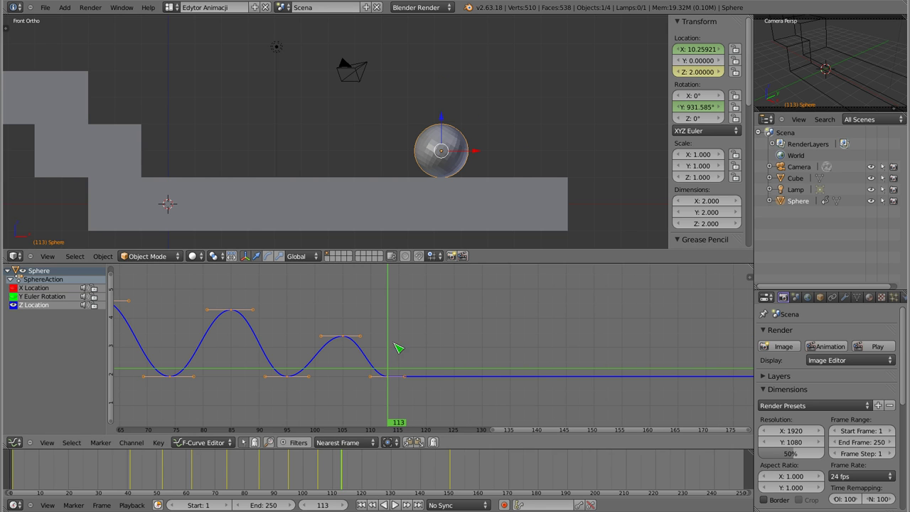
# - Pan the graph to earlier frames, jump to frame 34, and frame the staircase
pyautogui.moveTo(197, 340); pyautogui.dragTo(374, 359, button='middle')
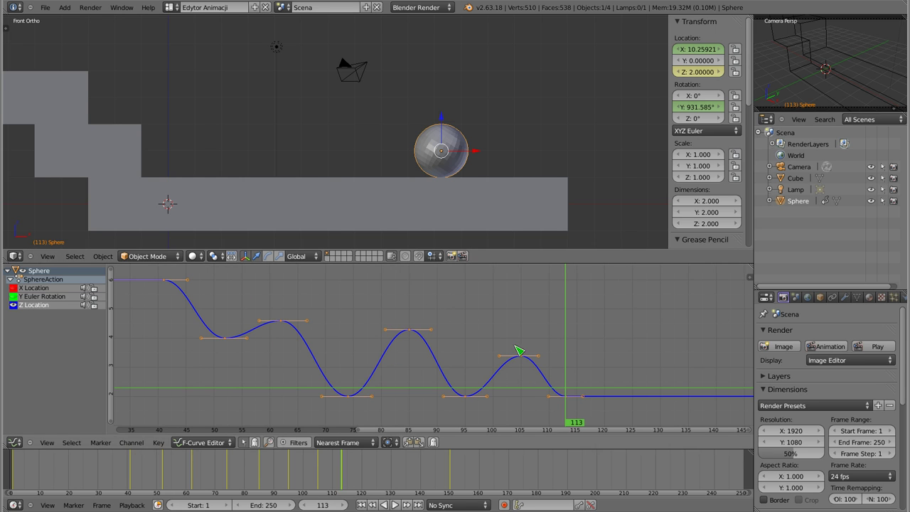
pyautogui.click(125, 329)
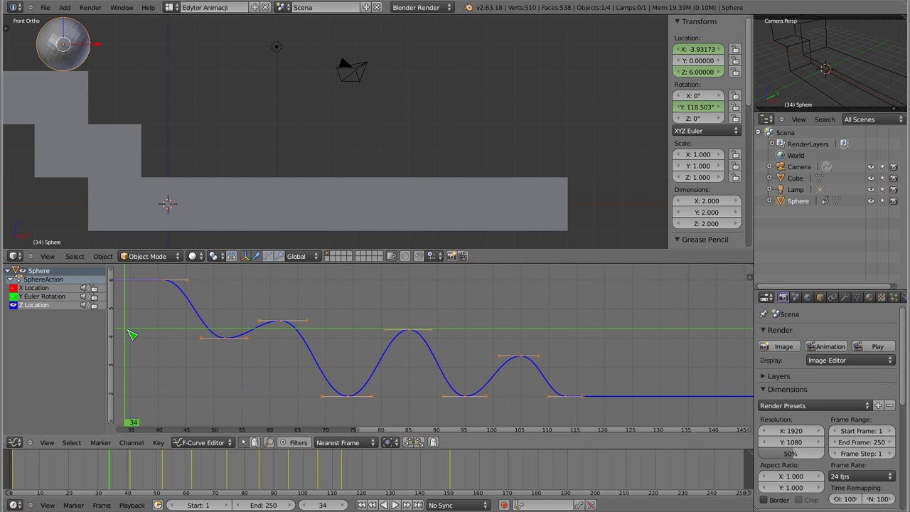
pyautogui.keyDown('shift'); pyautogui.moveTo(291, 144); pyautogui.dragTo(335, 148, button='middle'); pyautogui.keyUp('shift')
pyautogui.hotkey('alt', 'a')
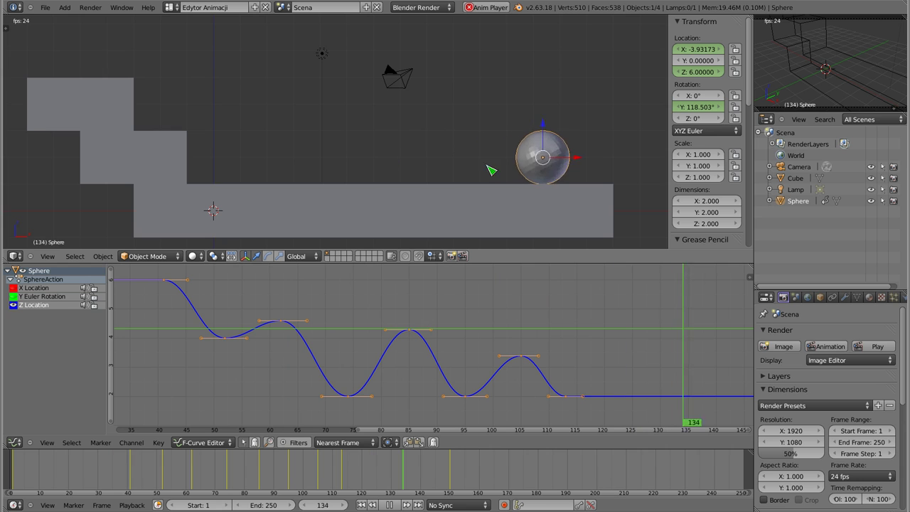
pyautogui.press('Escape')
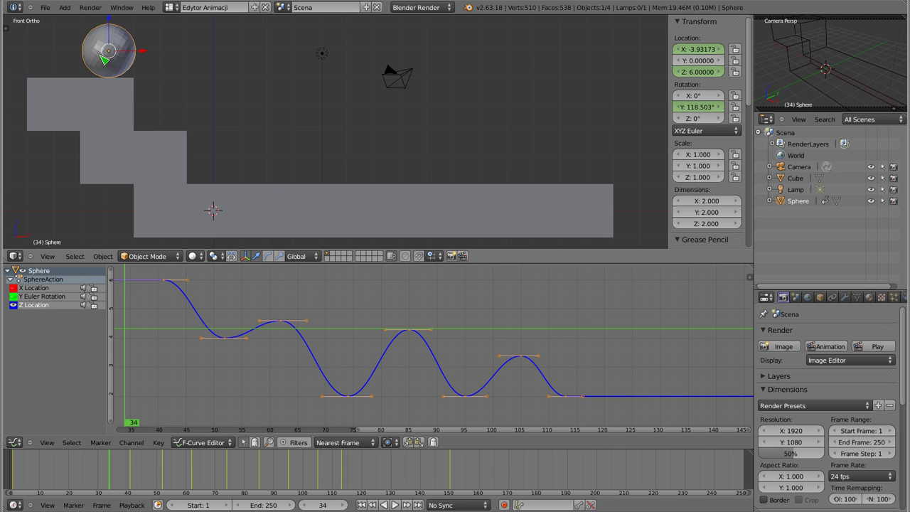
pyautogui.moveTo(131, 273)
pyautogui.mouseDown()
pyautogui.moveTo(146, 290)
pyautogui.moveTo(217, 295)
pyautogui.moveTo(163, 283)
pyautogui.moveTo(191, 291)
pyautogui.mouseUp()
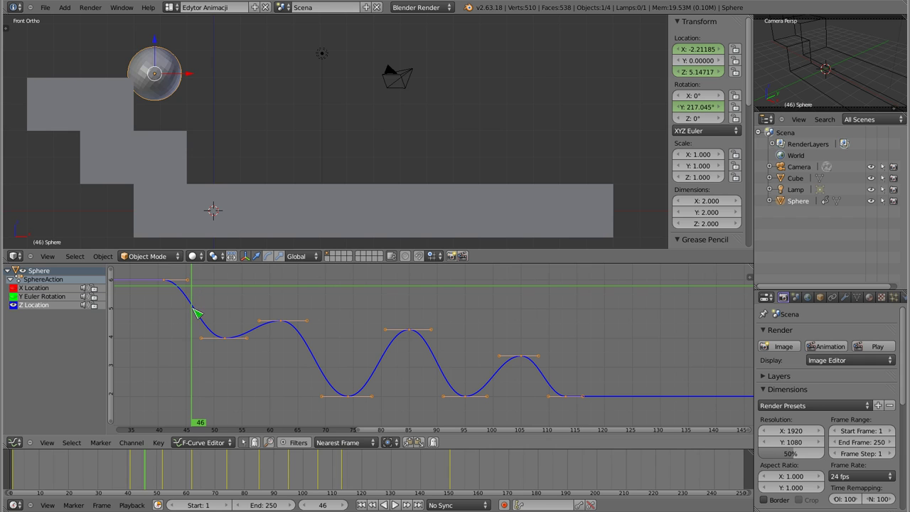
pyautogui.moveTo(196, 310)
pyautogui.mouseDown()
pyautogui.moveTo(227, 320)
pyautogui.moveTo(202, 315)
pyautogui.moveTo(209, 318)
pyautogui.mouseUp()
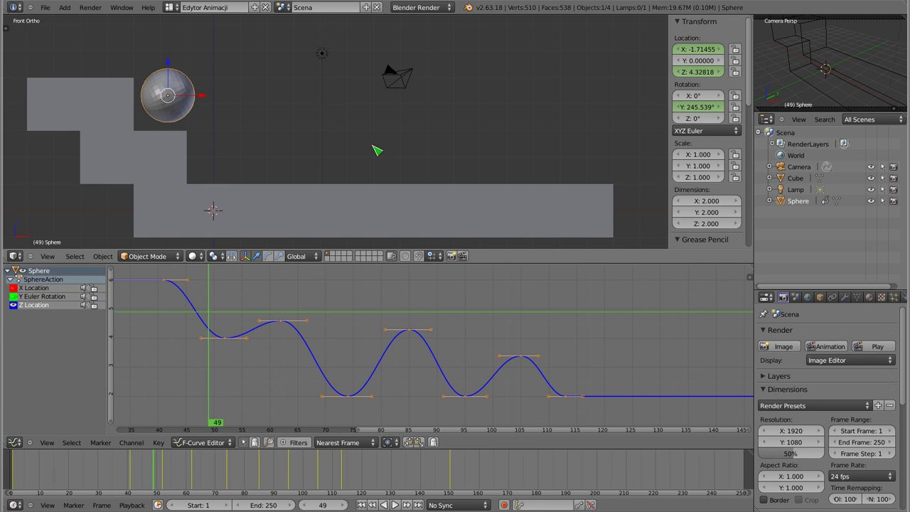
pyautogui.hotkey('alt', 'a')
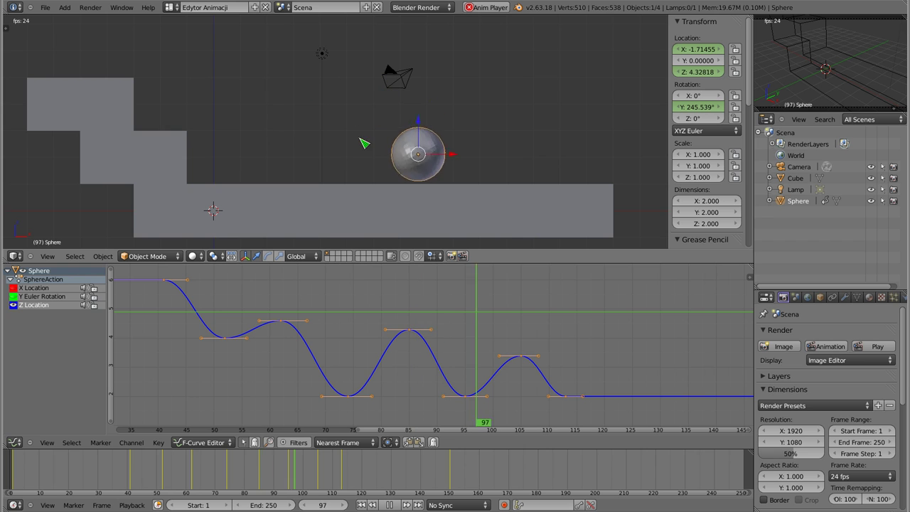
pyautogui.press('Escape')
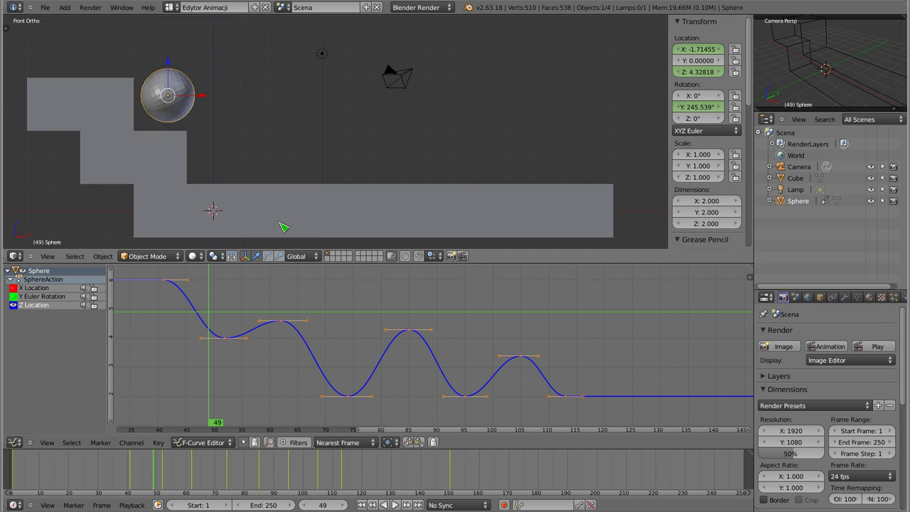
pyautogui.rightClick(226, 339)
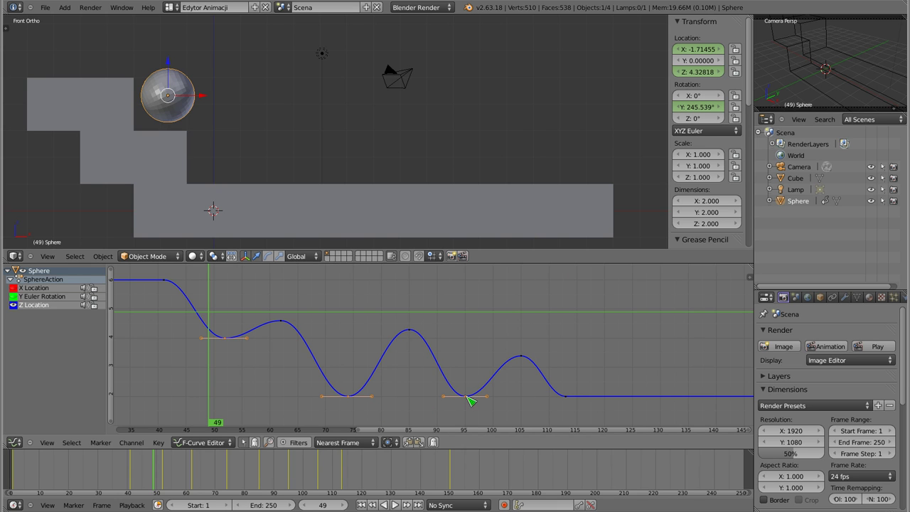
# - Give the landing keys Vector handles and play the bounce animation from frame 36
pyautogui.press('v')
pyautogui.click(252, 353)
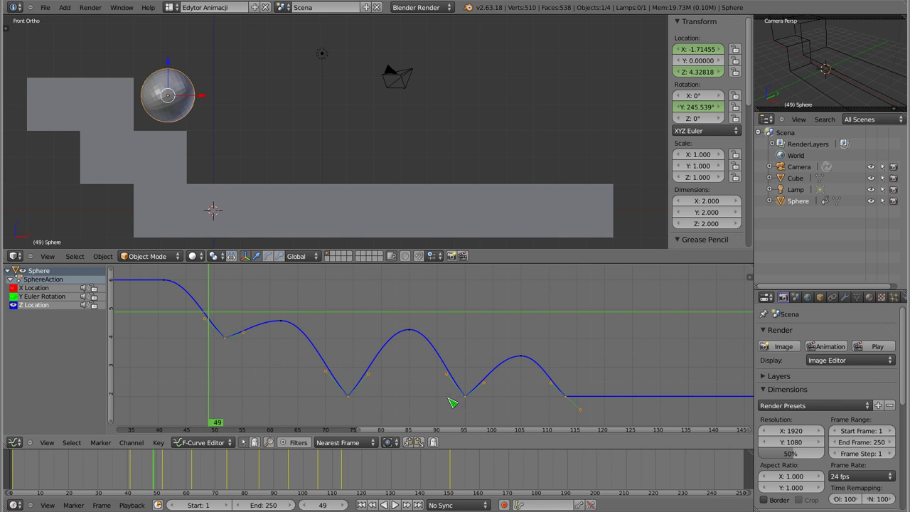
pyautogui.hotkey('alt', 'a')
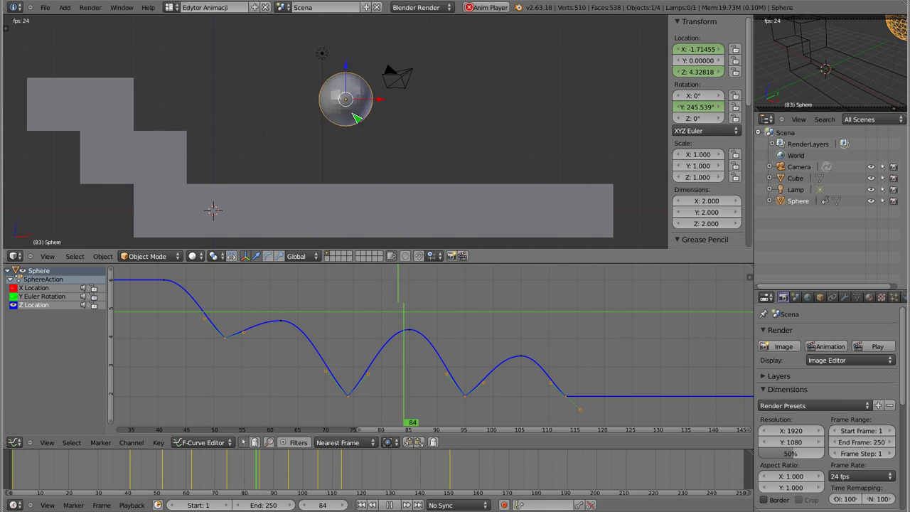
pyautogui.press('Escape')
pyautogui.click(139, 316)
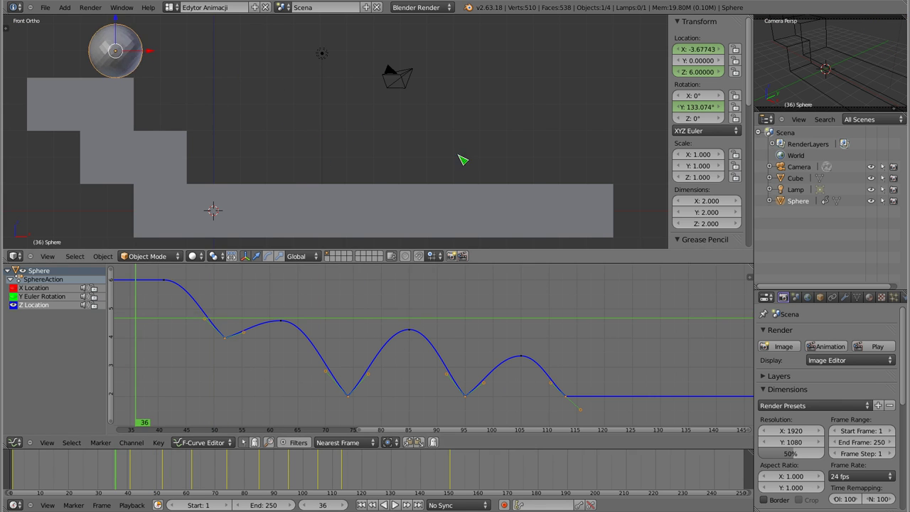
pyautogui.hotkey('alt', 'a')
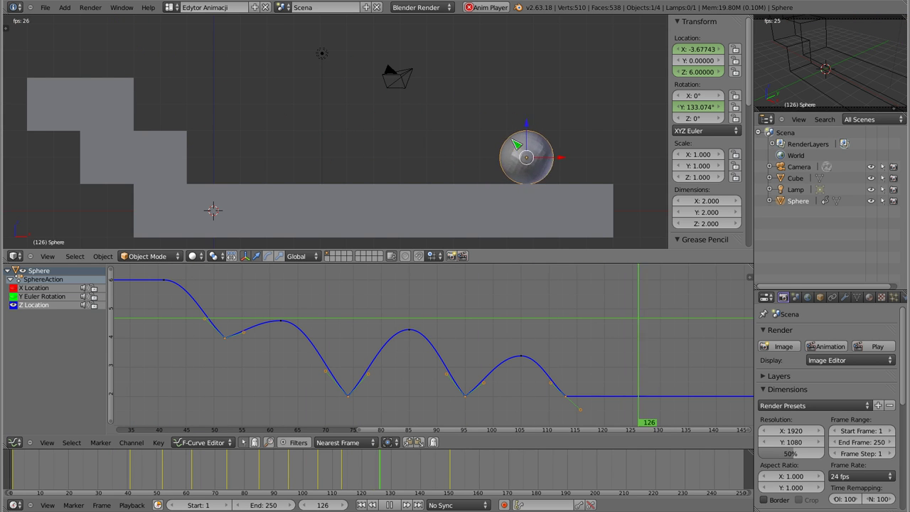
pyautogui.press('Escape')
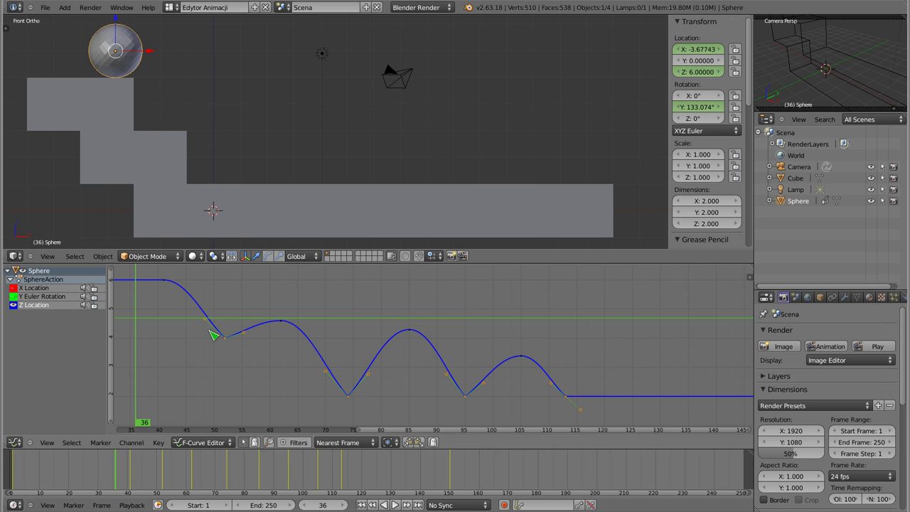
# - Enlarge the Graph Editor's curve area and frame the Z Location curve
pyautogui.keyDown('ctrl'); pyautogui.moveTo(349, 355); pyautogui.dragTo(426, 304, button='middle'); pyautogui.keyUp('ctrl')
pyautogui.moveTo(511, 252); pyautogui.dragTo(514, 181)
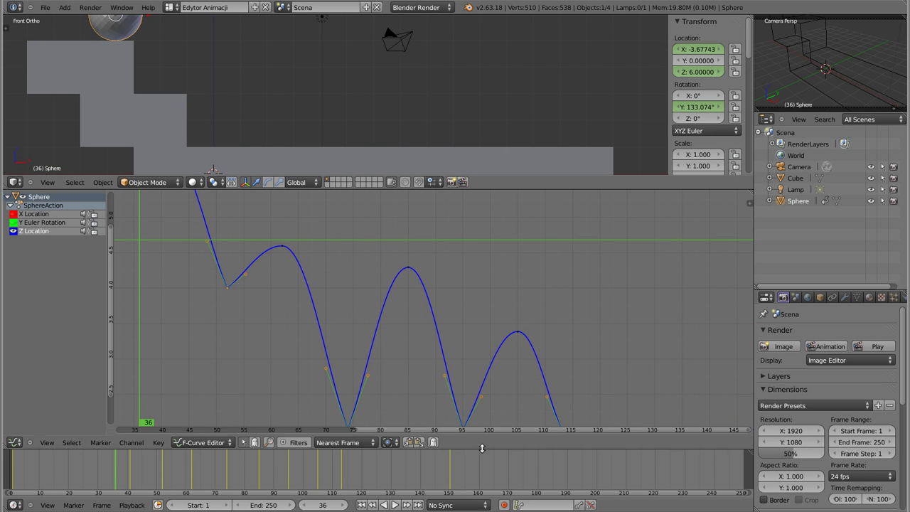
pyautogui.moveTo(483, 449); pyautogui.dragTo(483, 477)
pyautogui.moveTo(423, 404)
pyautogui.keyDown('ctrl'); pyautogui.mouseDown(button='middle')
pyautogui.moveTo(451, 317)
pyautogui.moveTo(398, 329)
pyautogui.mouseUp(button='middle'); pyautogui.keyUp('ctrl')
# - Reshape the handles of the first landing key
pyautogui.rightClick(261, 282)
pyautogui.moveTo(261, 282)
pyautogui.mouseDown(button='right')
pyautogui.moveTo(277, 283)
pyautogui.moveTo(270, 261)
pyautogui.mouseUp(button='right')
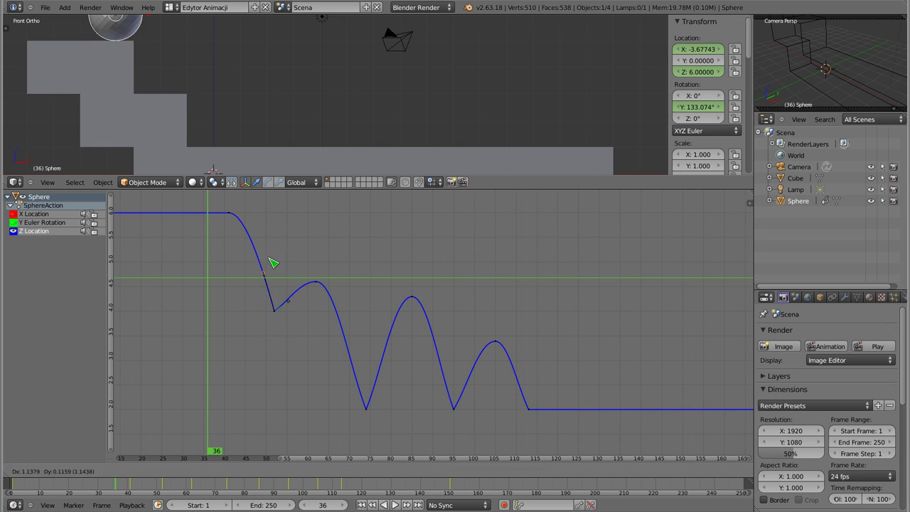
pyautogui.moveTo(301, 299); pyautogui.dragTo(294, 275, button='right')
# - Raise the first rebound's peak key vertically for a higher bounce
pyautogui.rightClick(321, 285)
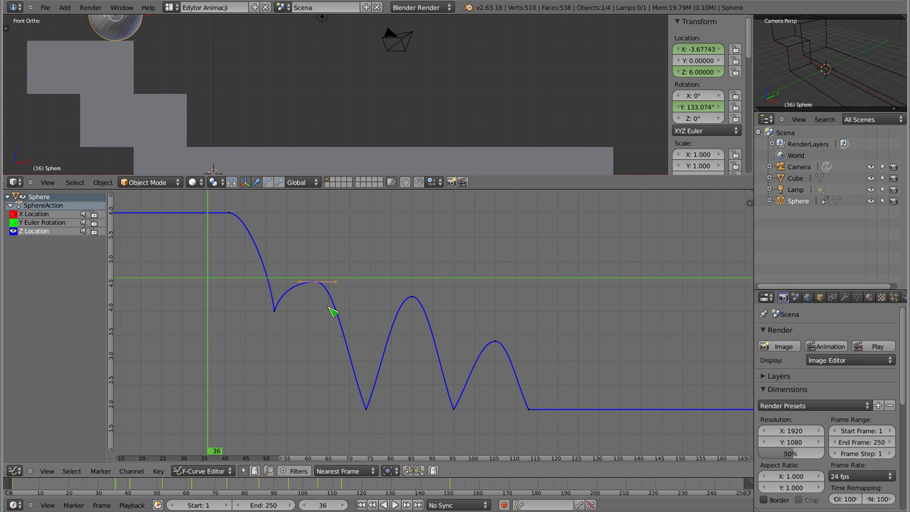
pyautogui.rightClick(230, 213)
pyautogui.rightClick(319, 285)
pyautogui.press('g')
pyautogui.press('y')
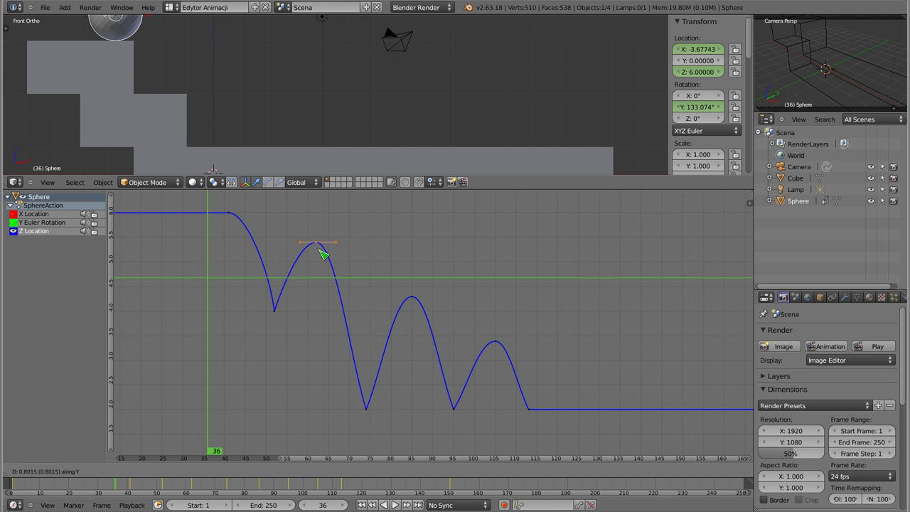
pyautogui.click(324, 258)
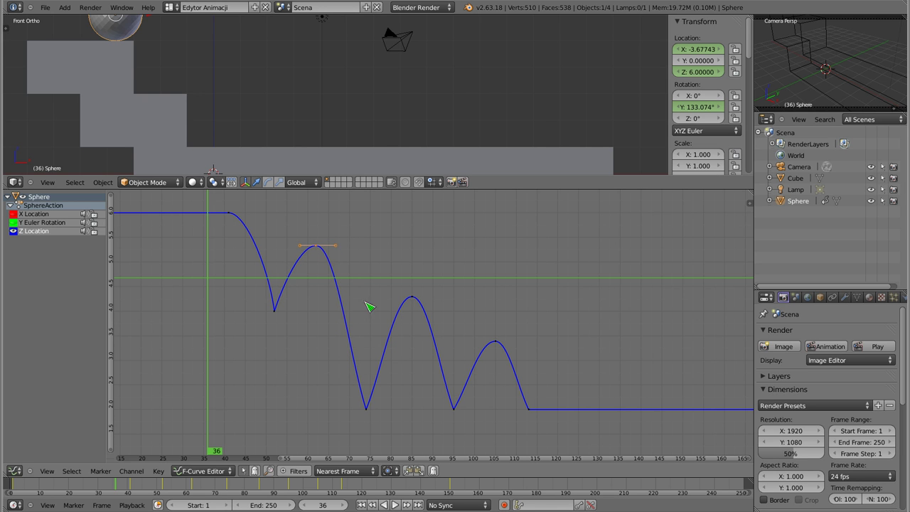
# - Move both handles of the frame 75 landing key to sharpen it
pyautogui.rightClick(367, 411)
pyautogui.press('g')
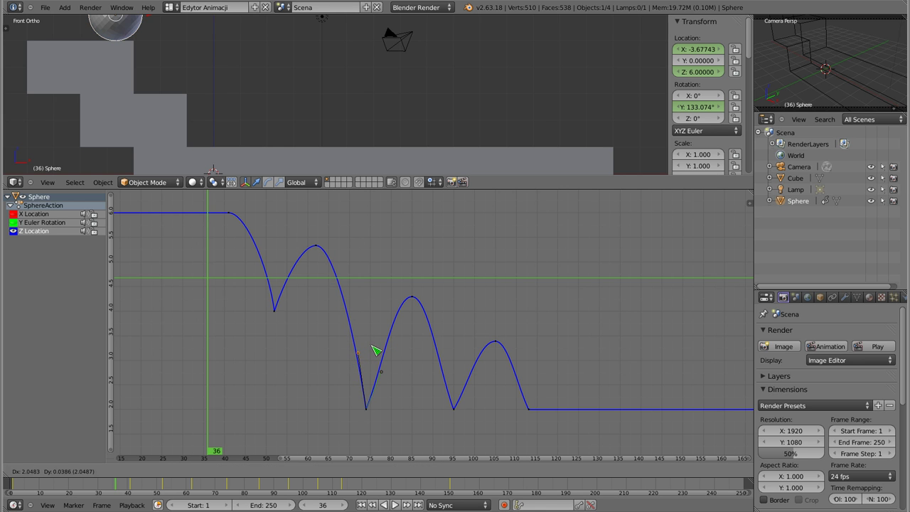
pyautogui.click(377, 349)
pyautogui.press('g')
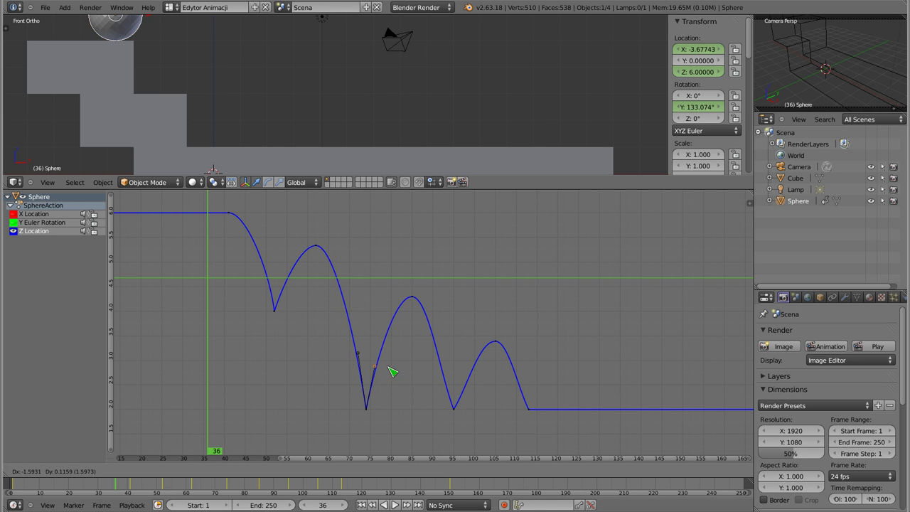
pyautogui.click(389, 369)
# - Move both handles of the frame 95 landing key to sharpen it
pyautogui.rightClick(456, 409)
pyautogui.press('g')
pyautogui.click(457, 369)
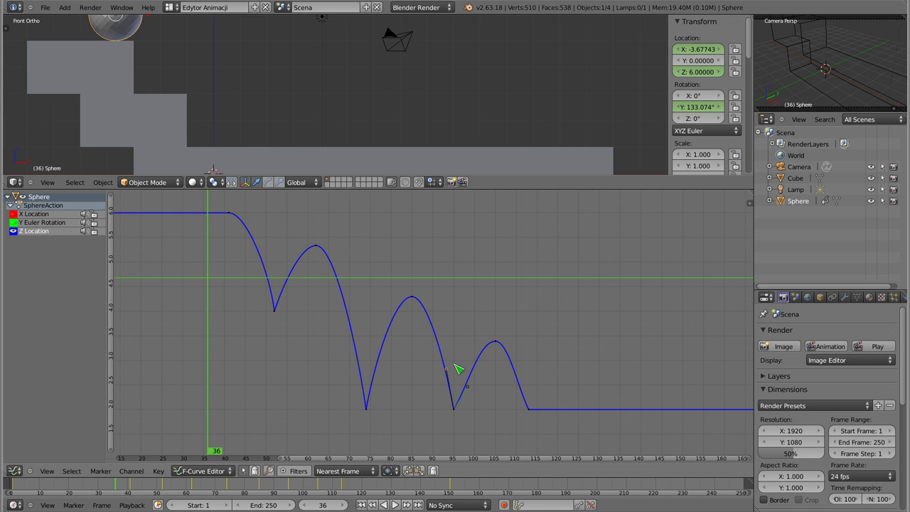
pyautogui.press('g')
pyautogui.click(474, 383)
pyautogui.scroll(-3, 332, 111)
pyautogui.keyDown('shift'); pyautogui.moveTo(331, 111); pyautogui.dragTo(345, 112, button='middle'); pyautogui.keyUp('shift')
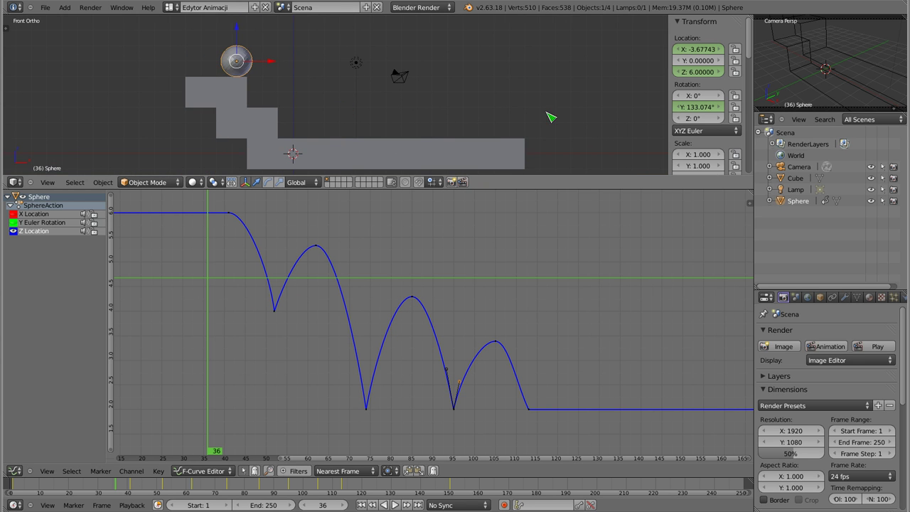
pyautogui.hotkey('alt', 'a')
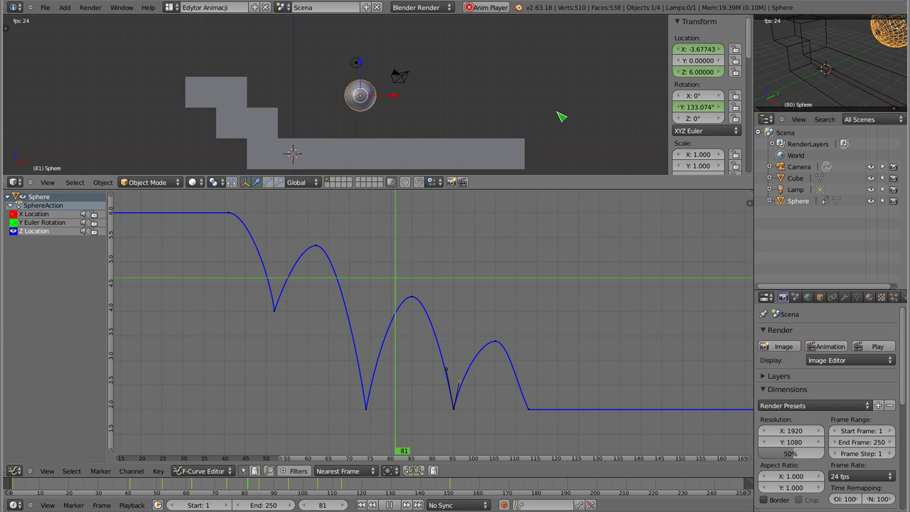
pyautogui.press('Escape')
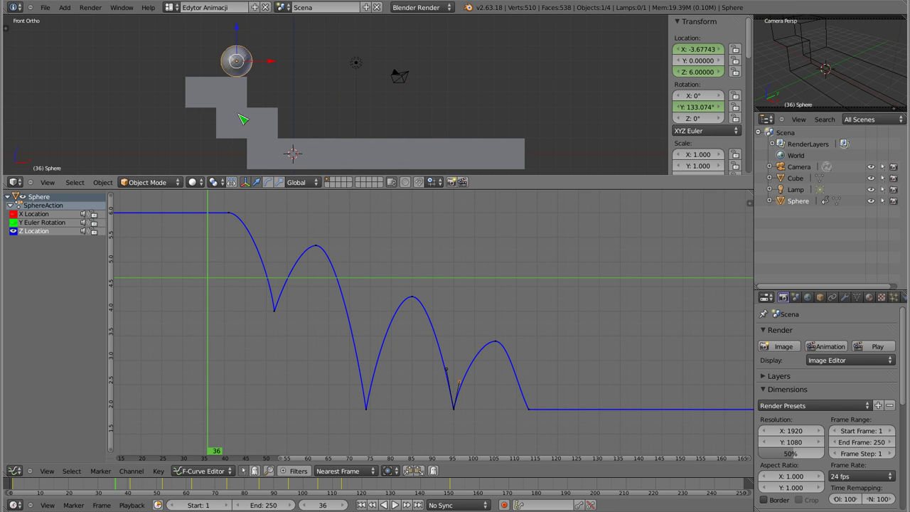
pyautogui.hotkey('alt', 'a')
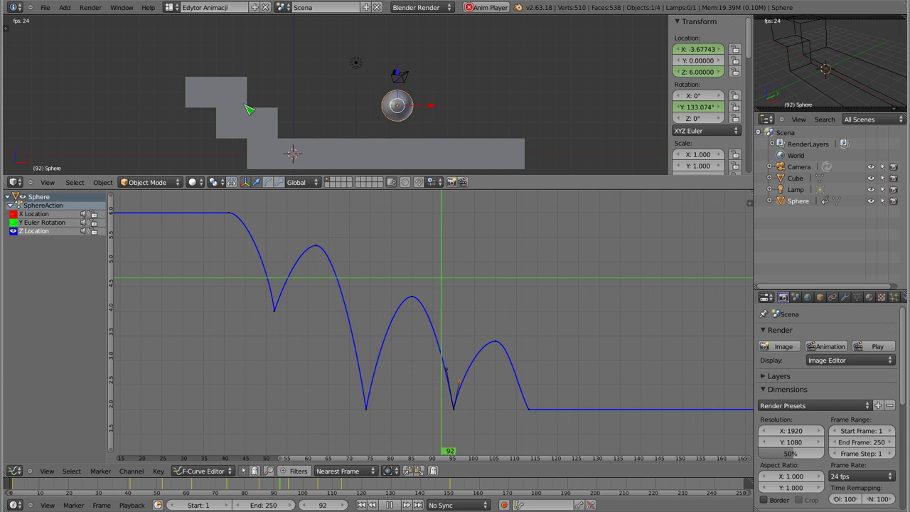
pyautogui.press('Escape')
pyautogui.hotkey('alt', 'a')
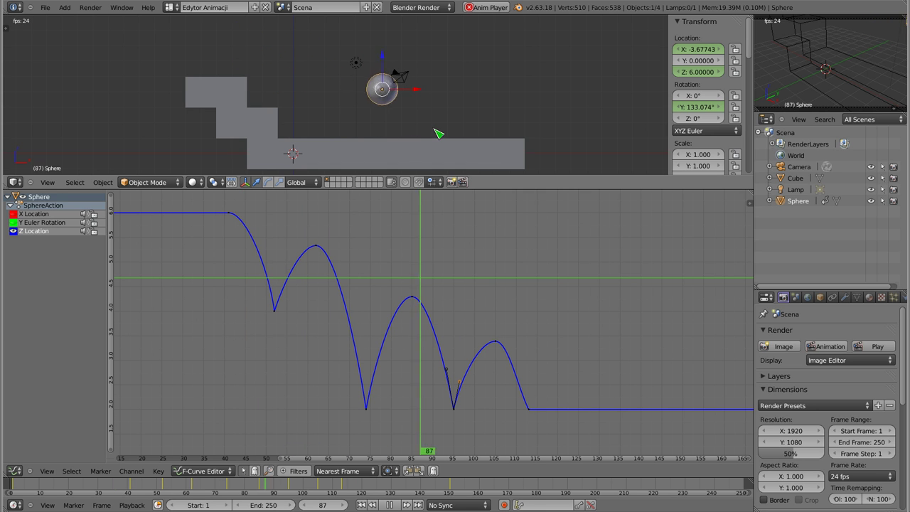
pyautogui.press('Escape')
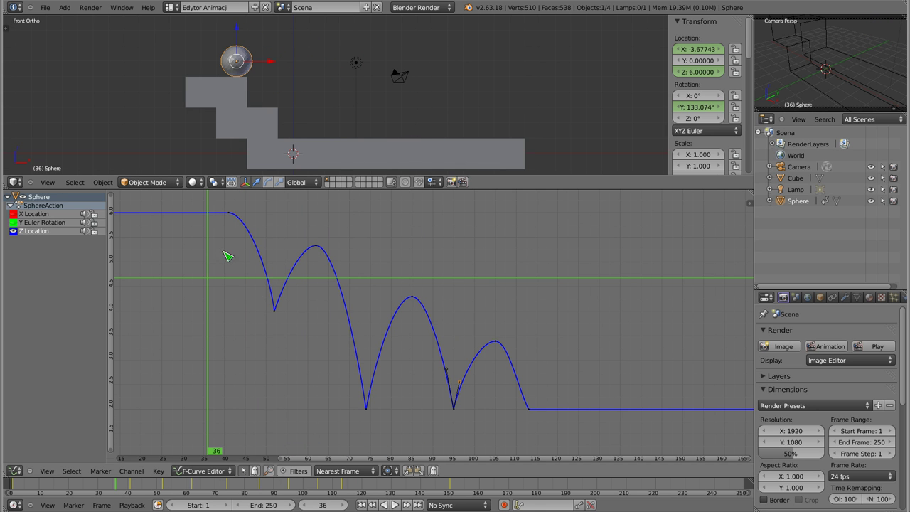
# - Scrub between the frame 52 and 74 landings, ending on frame 62 at the second arc's peak
pyautogui.click(274, 313)
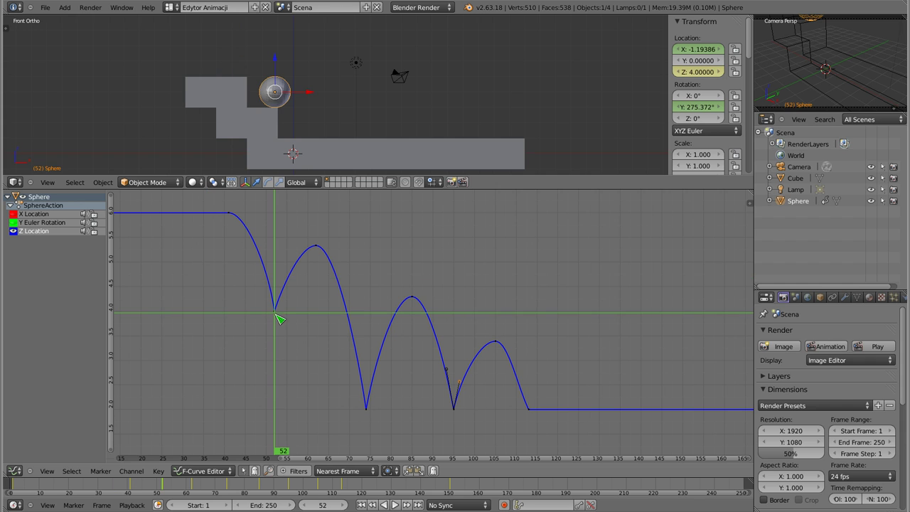
pyautogui.click(367, 415)
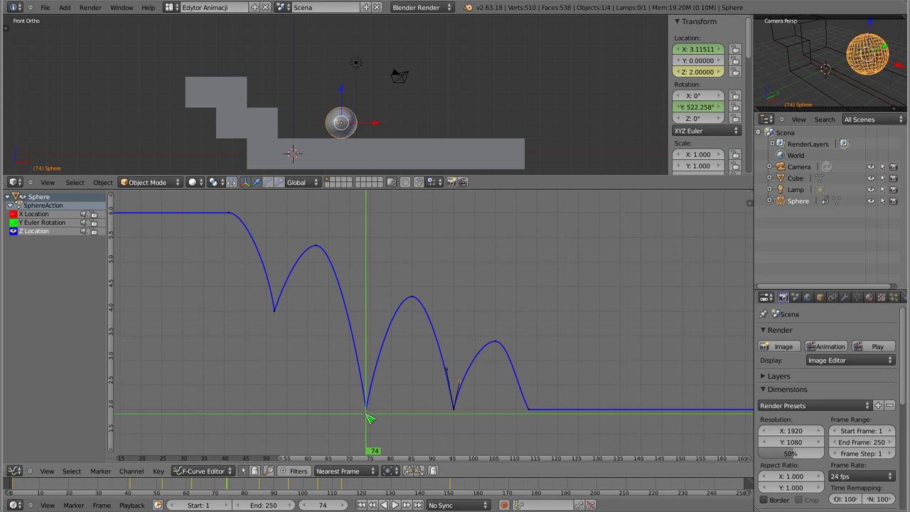
pyautogui.click(316, 246)
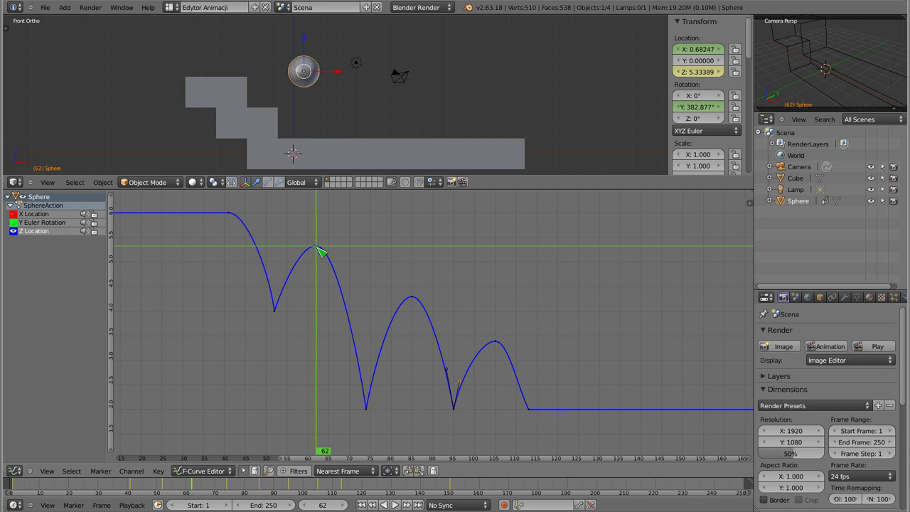
pyautogui.click(275, 317)
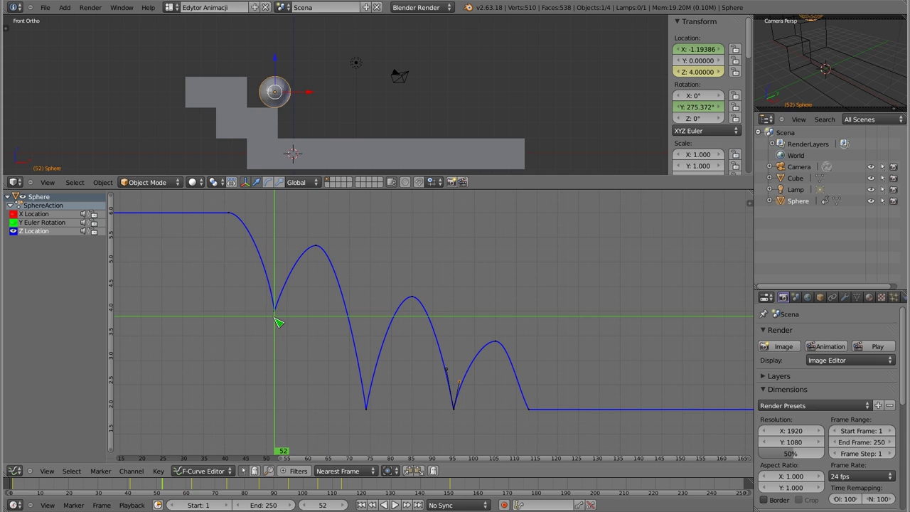
pyautogui.click(367, 413)
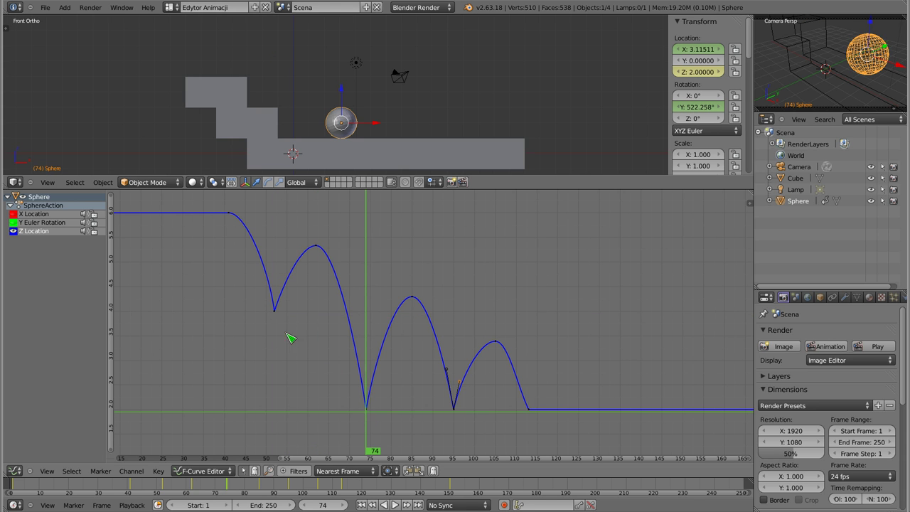
pyautogui.click(274, 312)
pyautogui.click(277, 317)
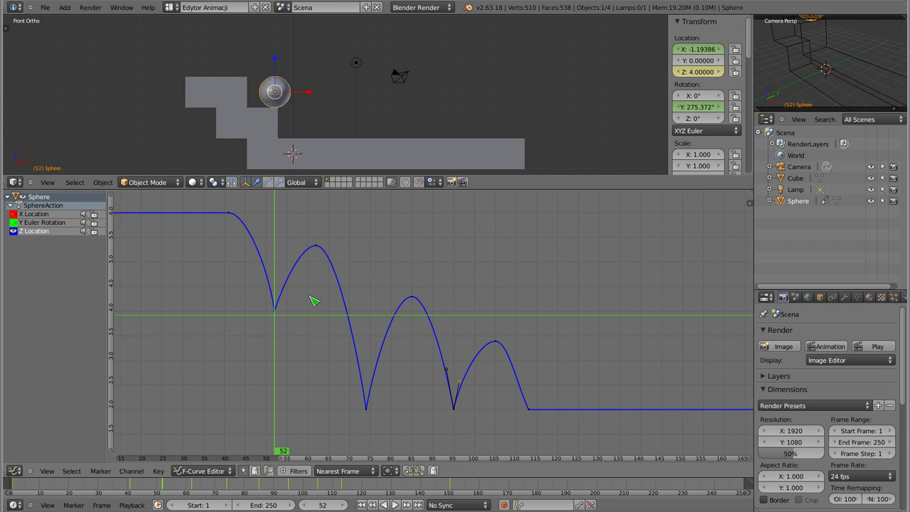
pyautogui.click(316, 254)
pyautogui.click(317, 254)
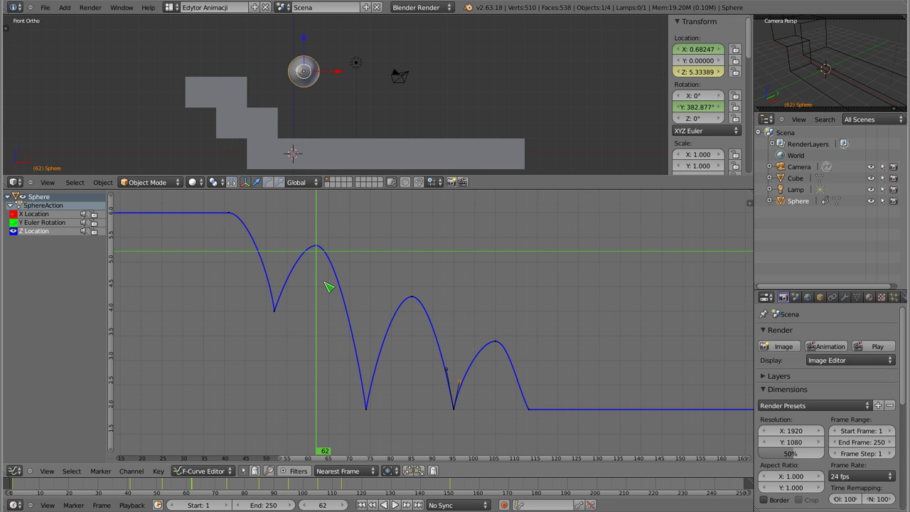
# - Slide the second arc's peak key along the frame axis only
pyautogui.rightClick(324, 246)
pyautogui.press('g')
pyautogui.press('x')
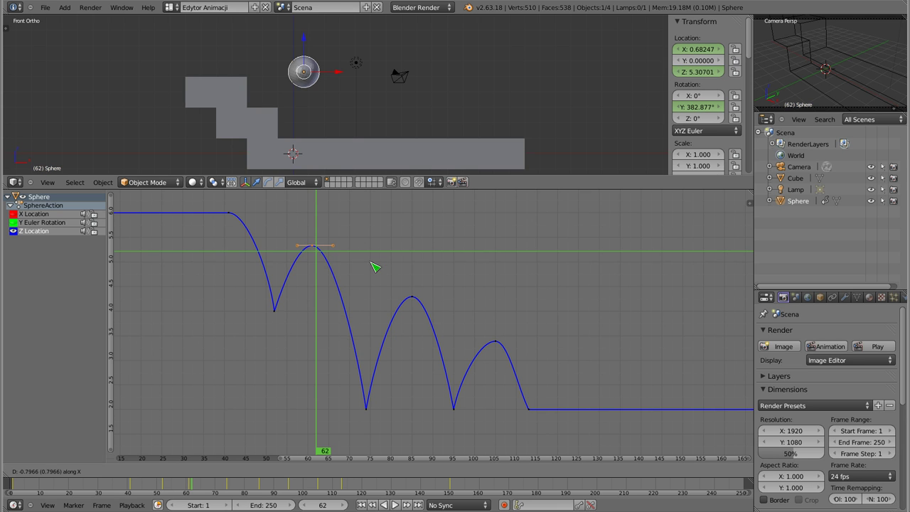
pyautogui.click(375, 267)
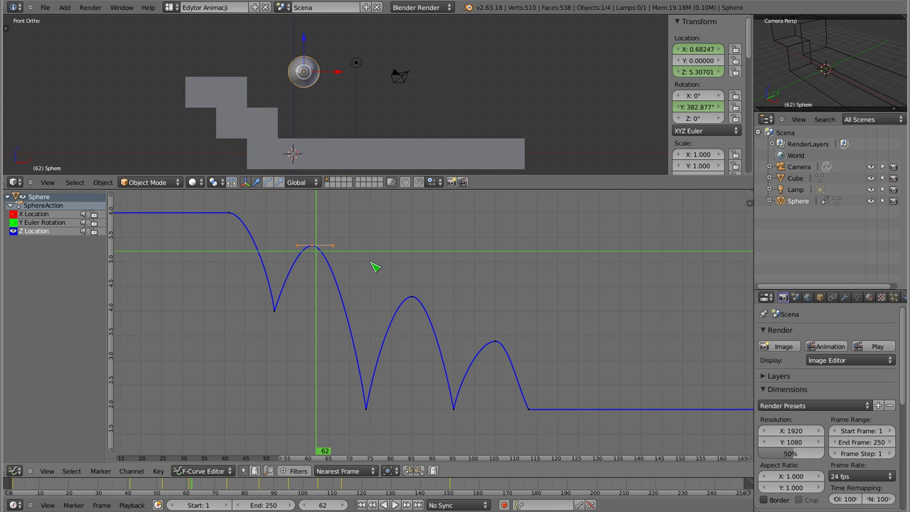
# - Shift the frame-95 contact key earlier in time, checking the frame 74 and 94 landings
pyautogui.click(369, 409)
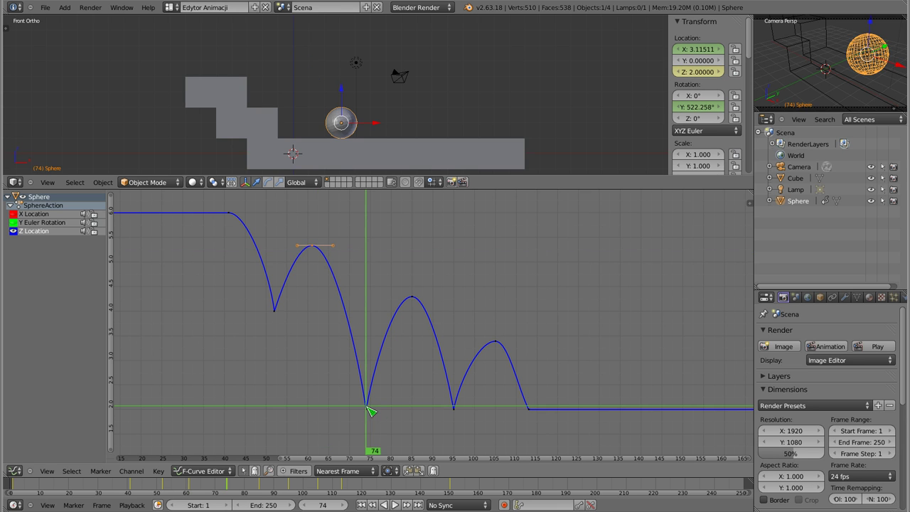
pyautogui.click(455, 410)
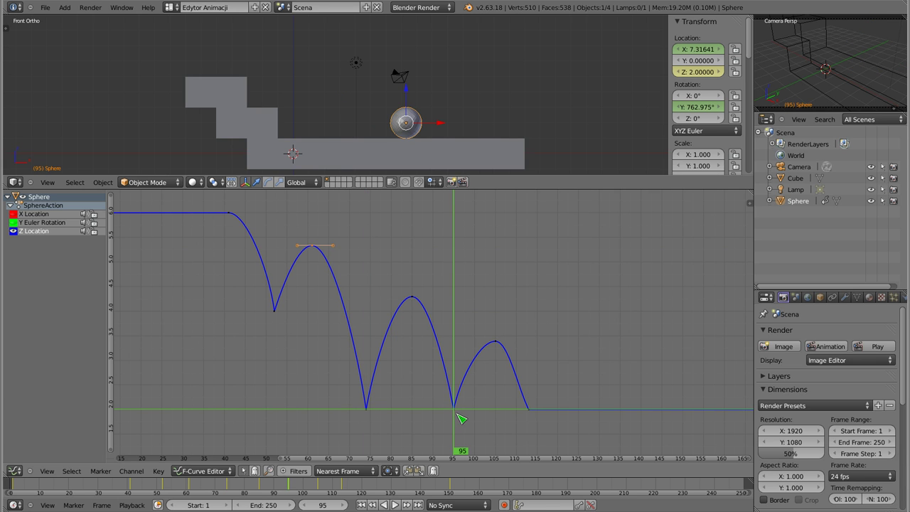
pyautogui.rightClick(455, 409)
pyautogui.press('g')
pyautogui.press('x')
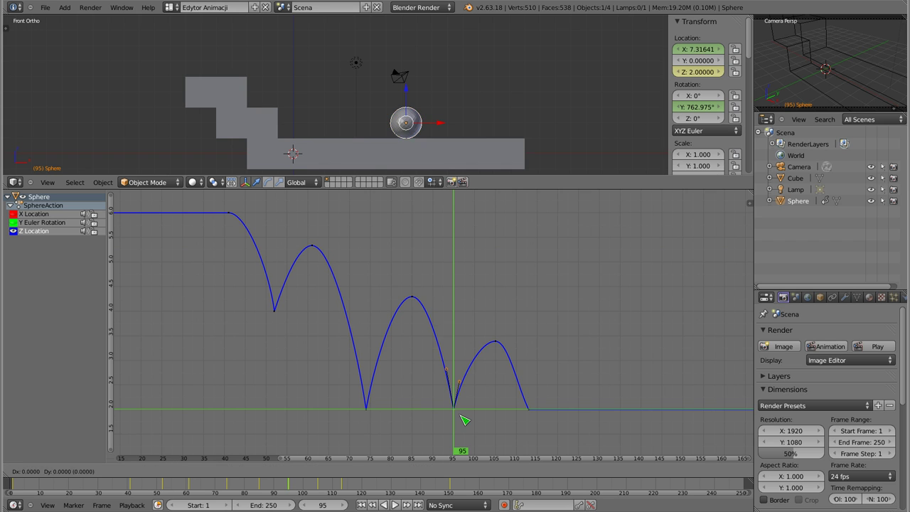
pyautogui.click(461, 421)
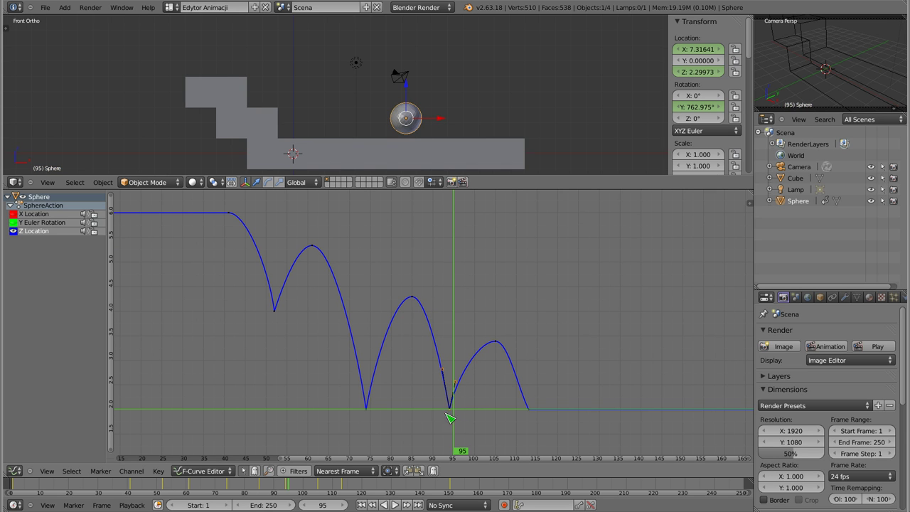
pyautogui.click(453, 414)
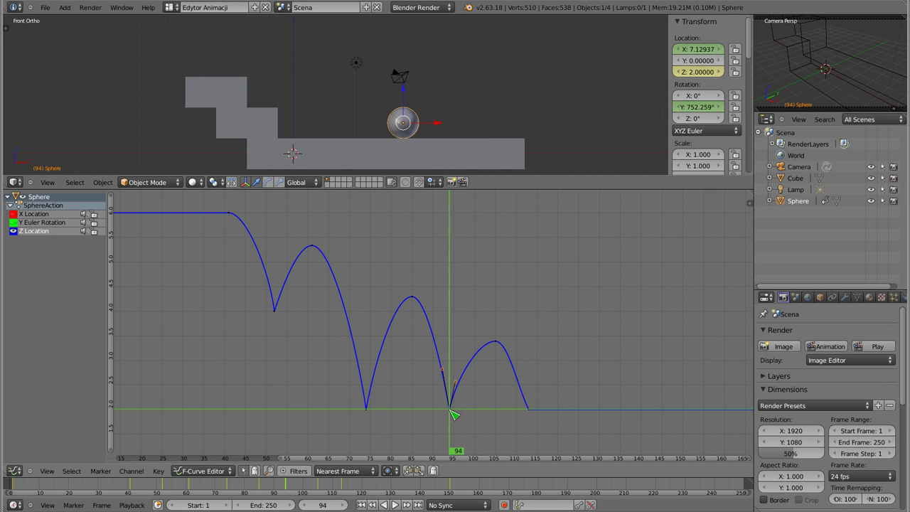
pyautogui.click(368, 411)
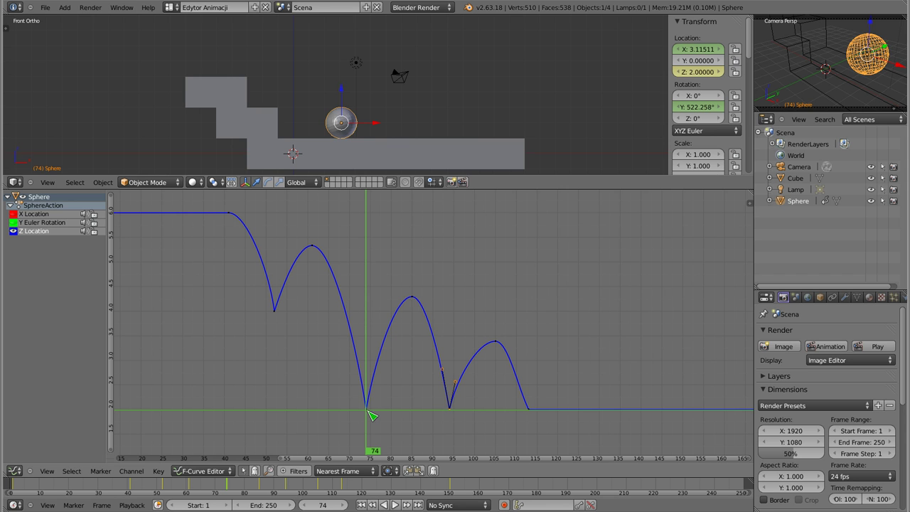
# - Lower the frame-85 peak key slightly
pyautogui.click(413, 298)
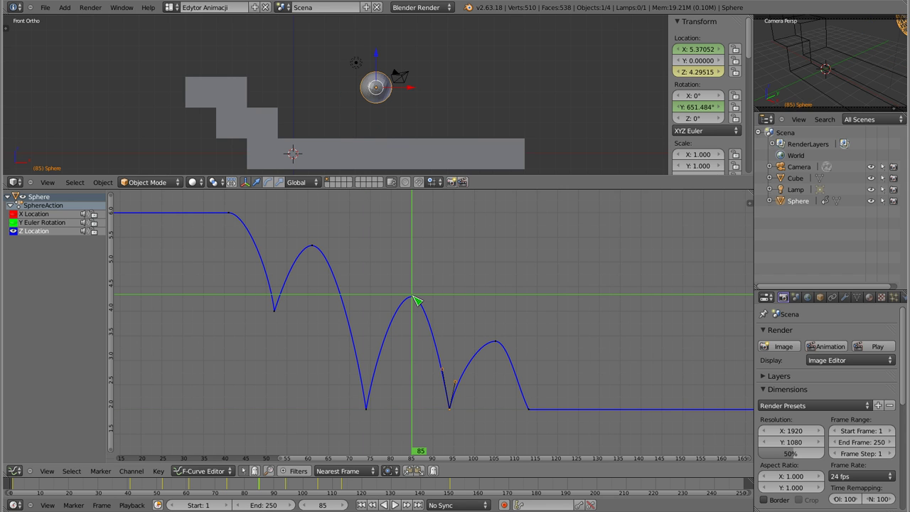
pyautogui.press('g')
pyautogui.click(417, 307)
pyautogui.rightClick(417, 304)
pyautogui.press('g')
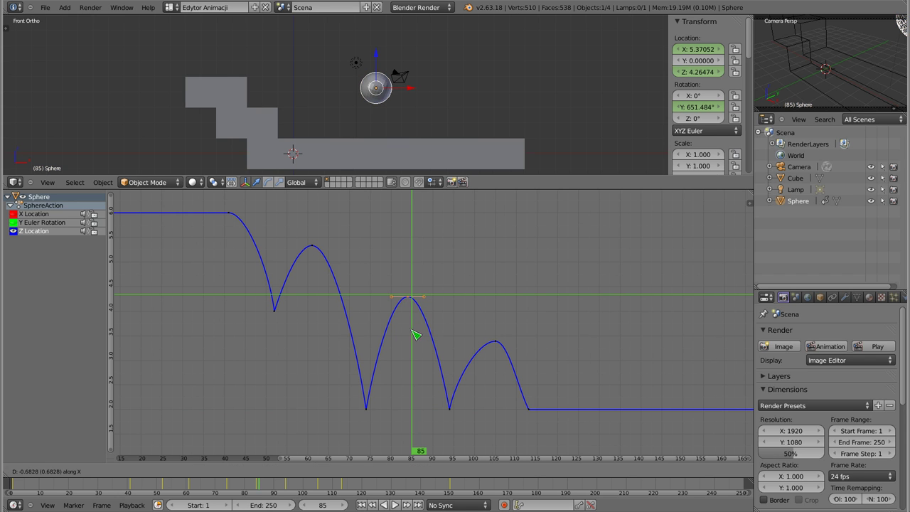
pyautogui.click(417, 333)
# - Slide the last arc's peak key near frame 105 earlier in time
pyautogui.rightClick(497, 351)
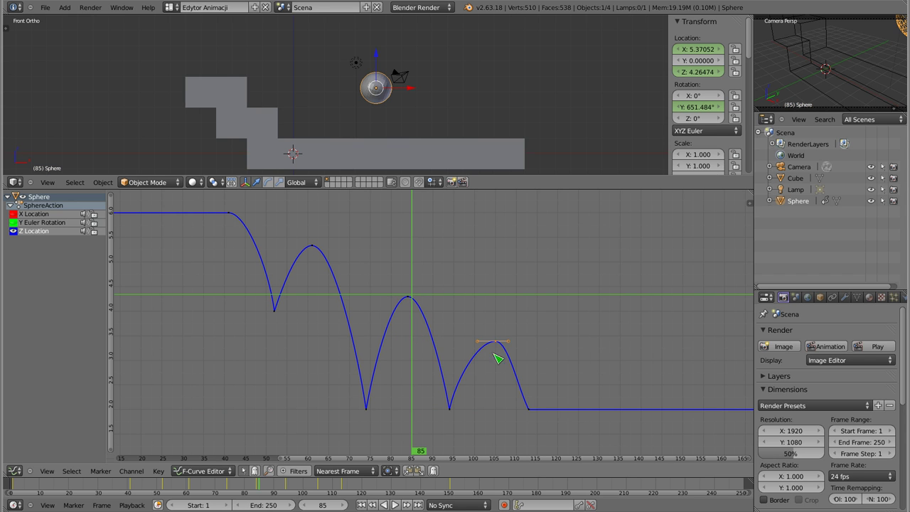
pyautogui.press('g')
pyautogui.press('x')
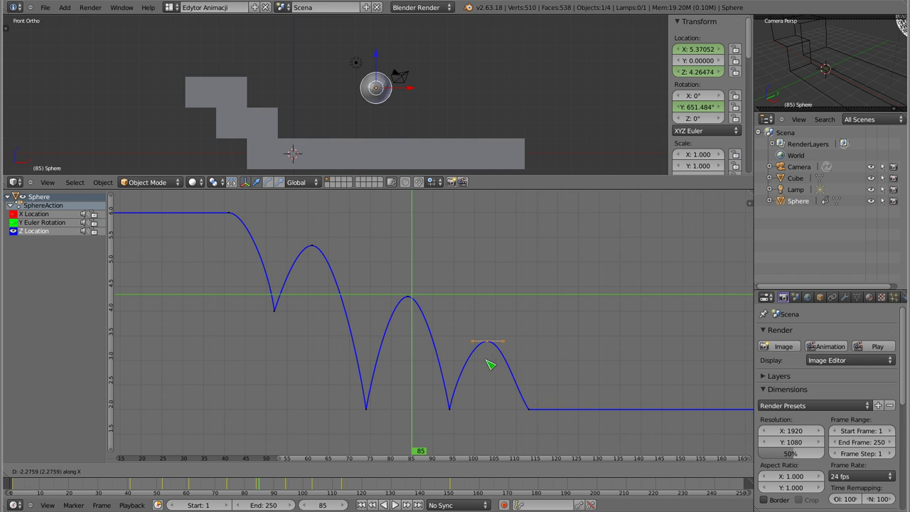
pyautogui.click(492, 354)
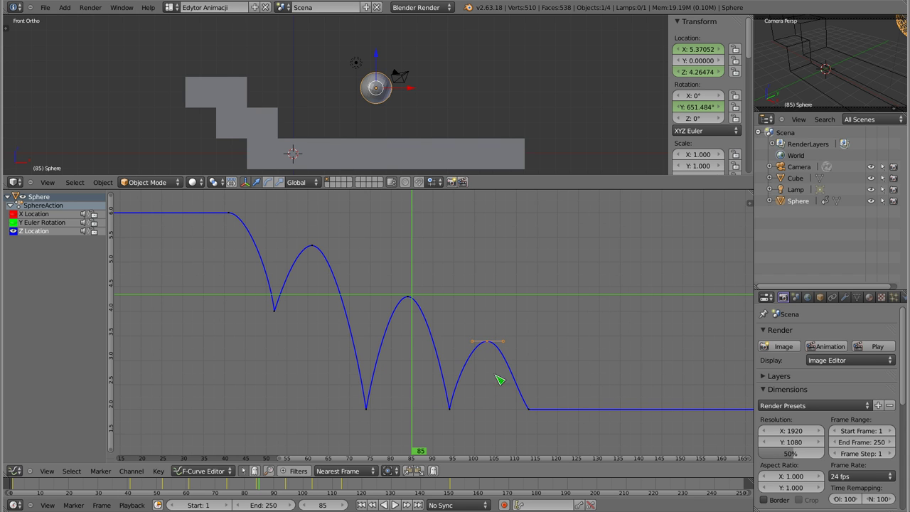
# - Rotate the frame-113 landing key's handles, move it slightly earlier, then rewind to frame 16
pyautogui.rightClick(532, 416)
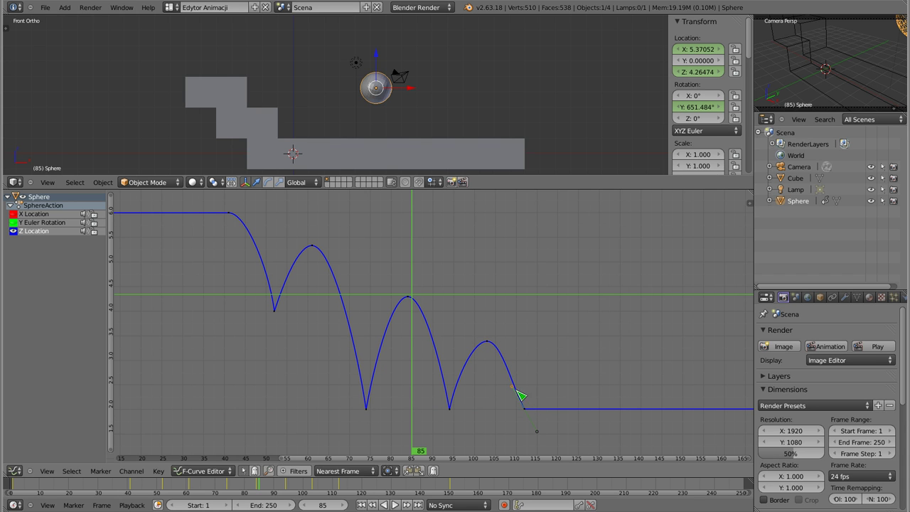
pyautogui.press('r')
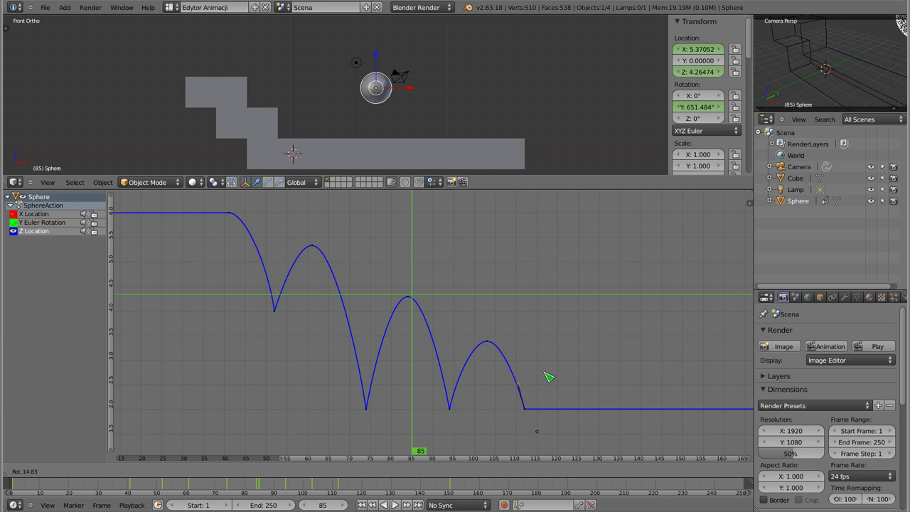
pyautogui.click(549, 377)
pyautogui.press('g')
pyautogui.click(517, 414)
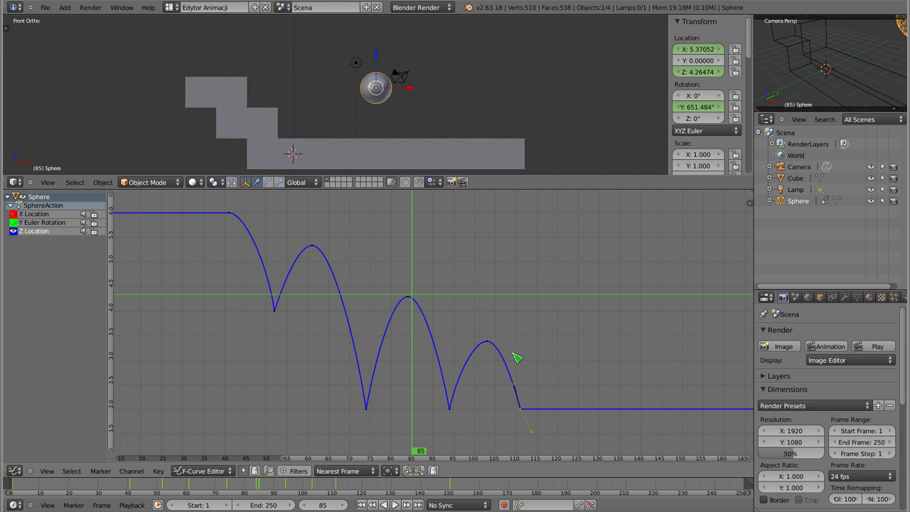
pyautogui.moveTo(213, 254); pyautogui.dragTo(130, 263)
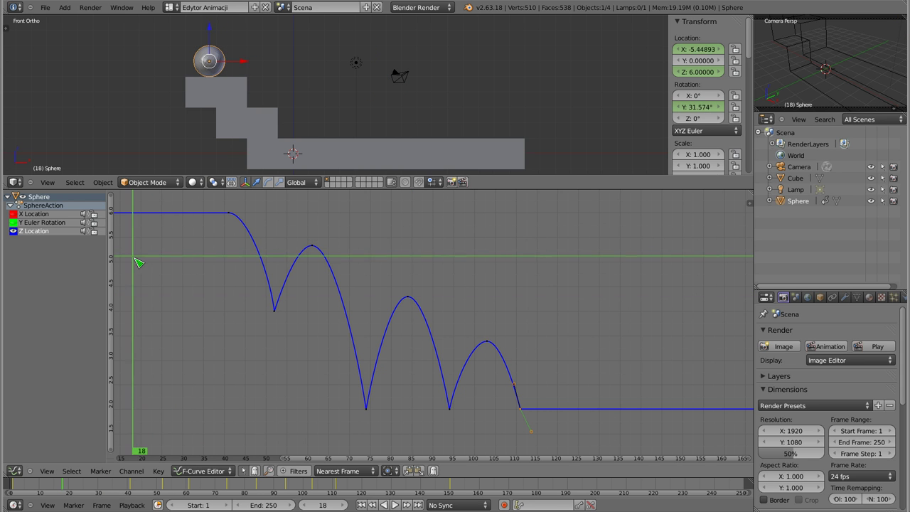
pyautogui.scroll(-2, 187, 291)
pyautogui.scroll(-2, 209, 299)
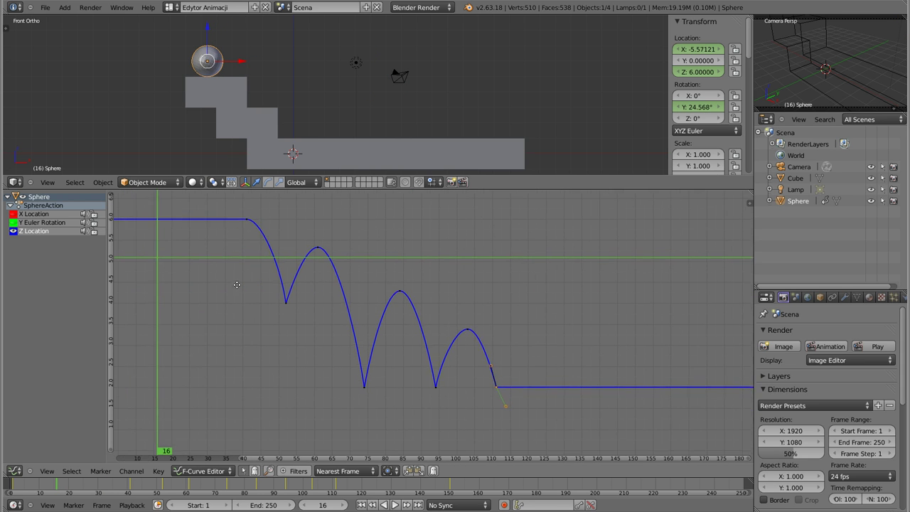
pyautogui.moveTo(181, 262); pyautogui.dragTo(131, 264)
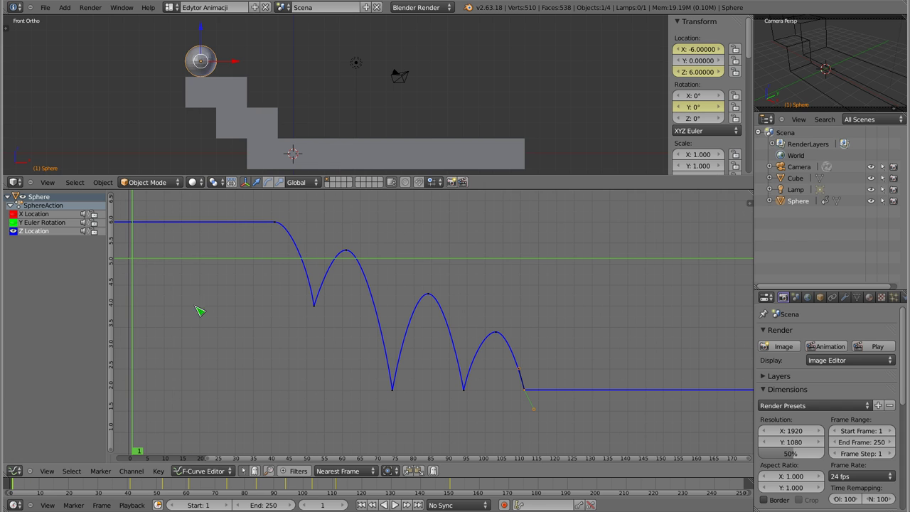
pyautogui.hotkey('alt', 'a')
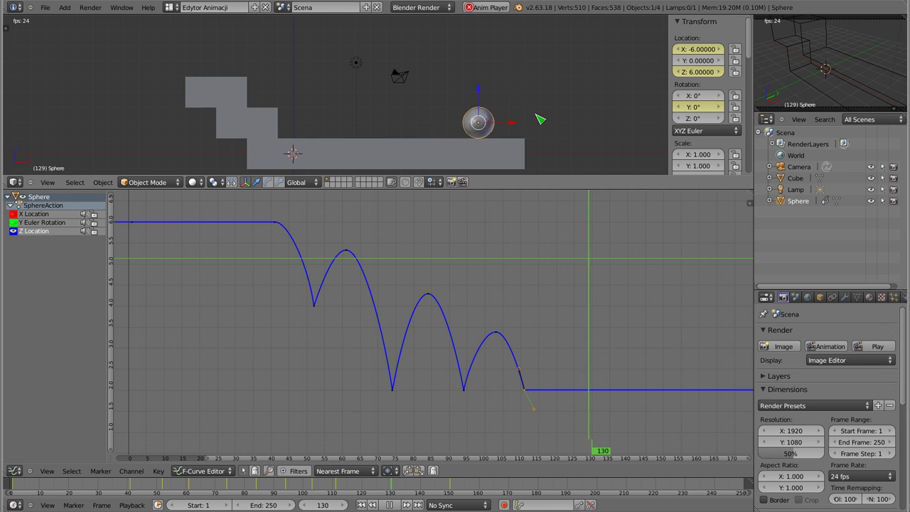
pyautogui.press('Escape')
pyautogui.moveTo(607, 369)
pyautogui.mouseDown(button='middle')
pyautogui.moveTo(492, 358)
pyautogui.moveTo(518, 382)
pyautogui.mouseUp(button='middle')
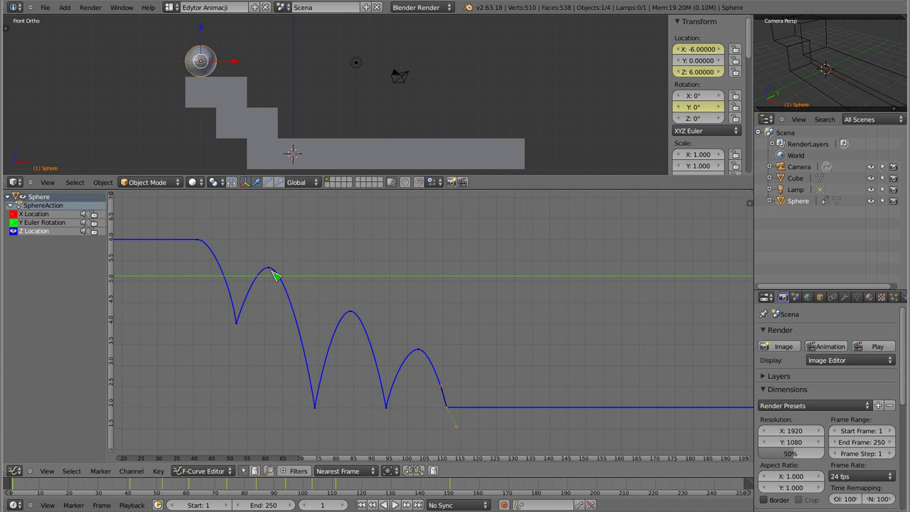
# - Raise the bounce peaks near frames 60, 85 and 103
pyautogui.press('g')
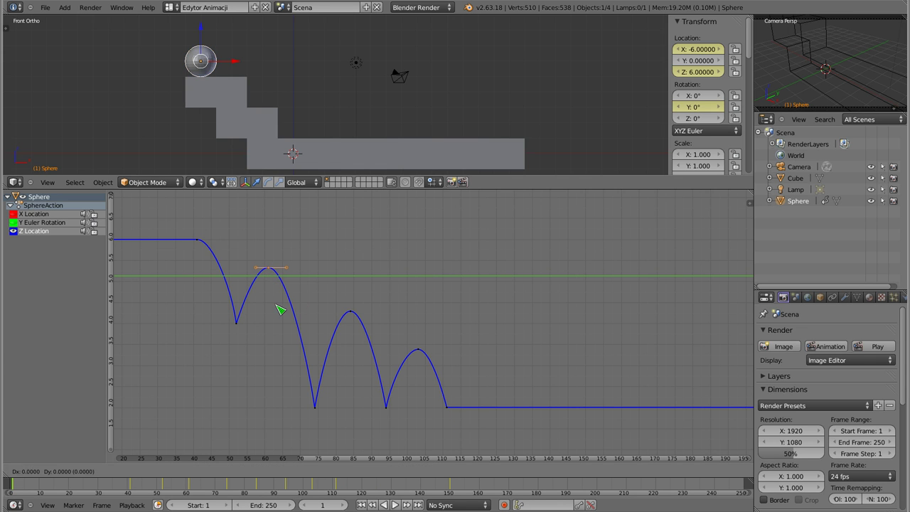
pyautogui.click(285, 290)
pyautogui.rightClick(348, 318)
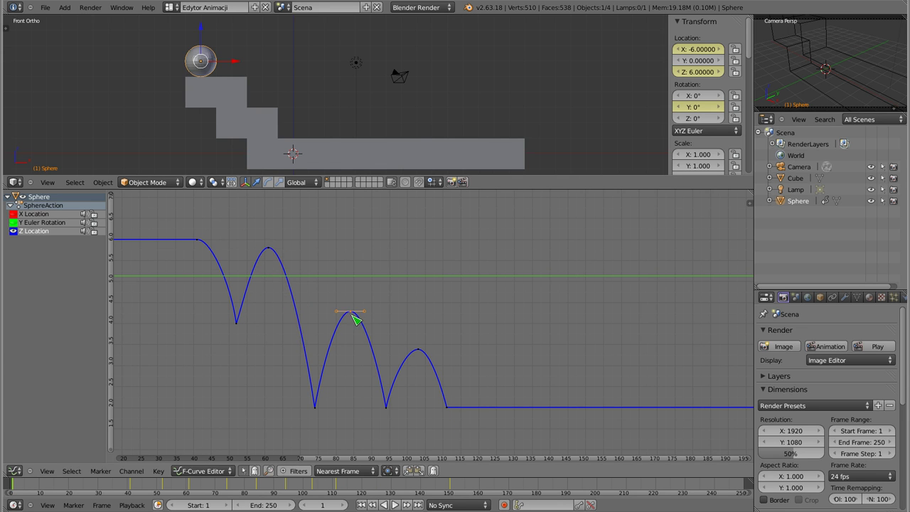
pyautogui.press('g')
pyautogui.click(353, 294)
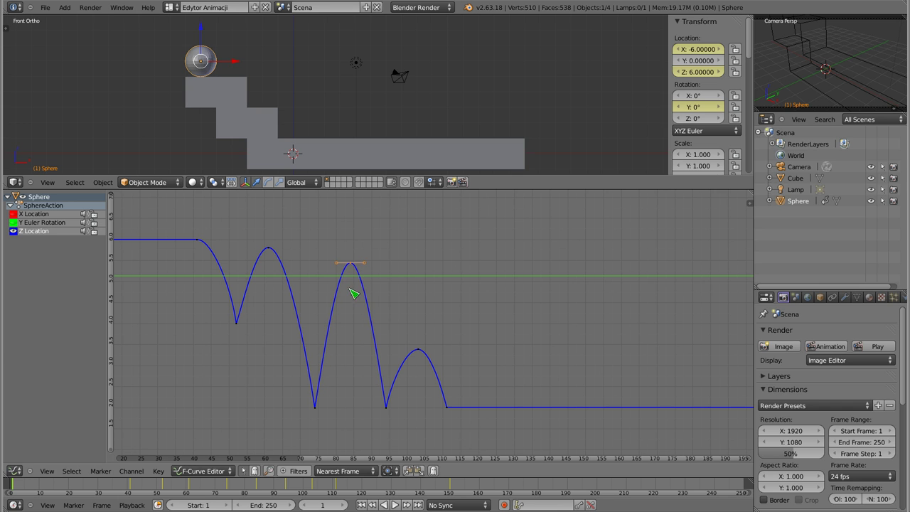
pyautogui.rightClick(419, 351)
pyautogui.press('g')
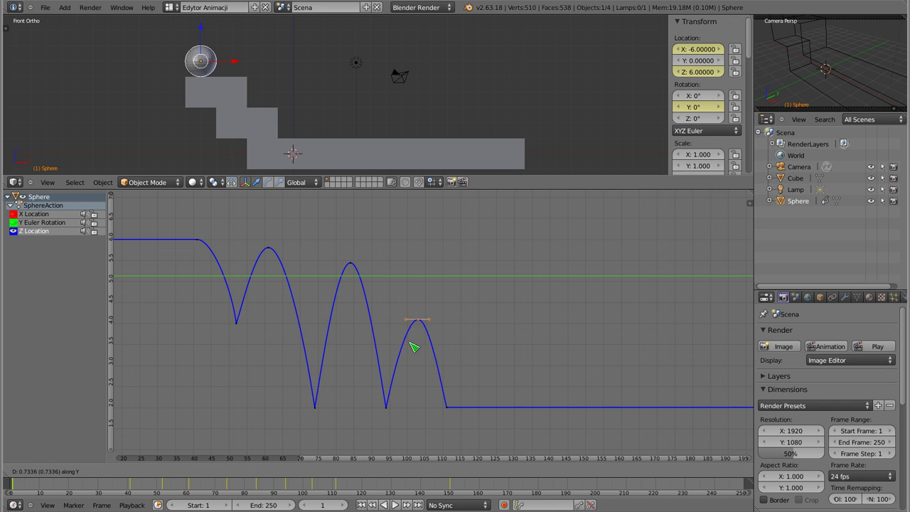
pyautogui.click(414, 316)
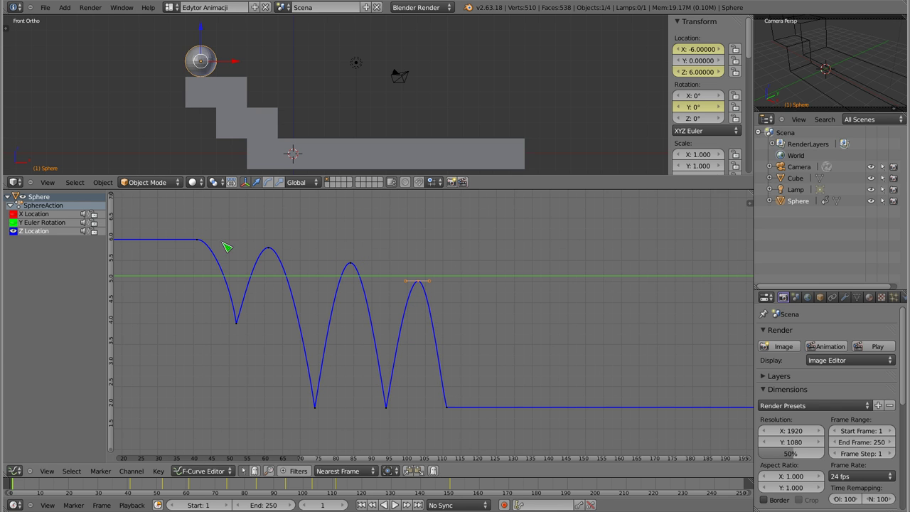
# - Preview the taller bounces with Alt+A, stop playback, and undo the change
pyautogui.hotkey('alt', 'a')
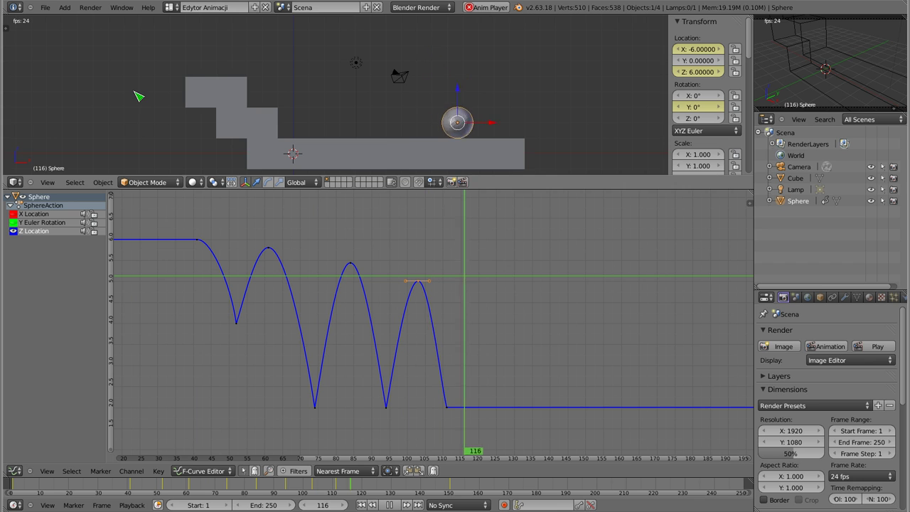
pyautogui.press('Escape')
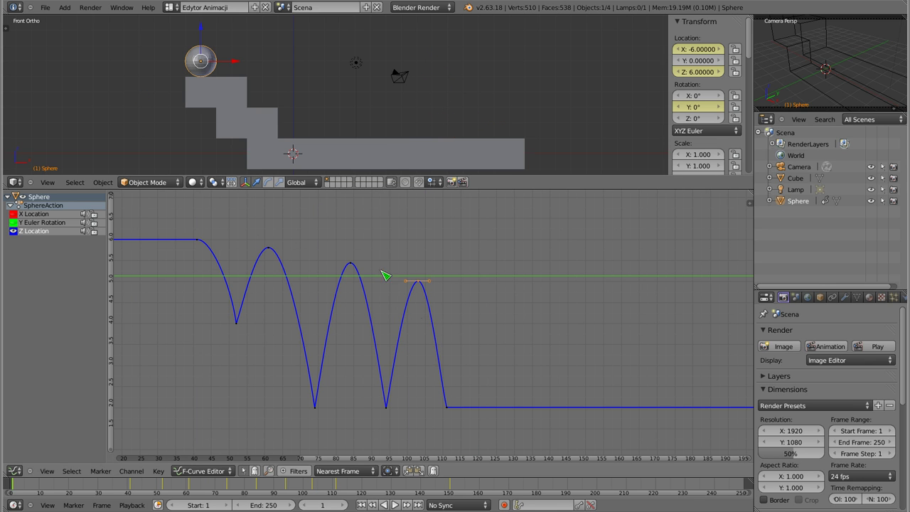
pyautogui.hotkey('ctrl', 'z')
pyautogui.hotkey('ctrl', 'z')
pyautogui.hotkey('ctrl', 'z')
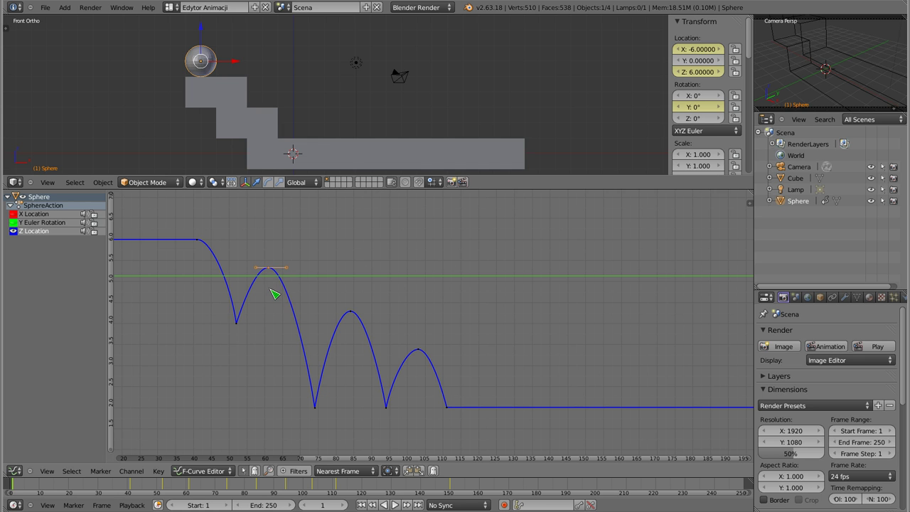
# - Lower the peaks near frames 60, 85 and 103 to roughly 4.5, 3.4 and 2.7, then play back
pyautogui.press('g')
pyautogui.press('y')
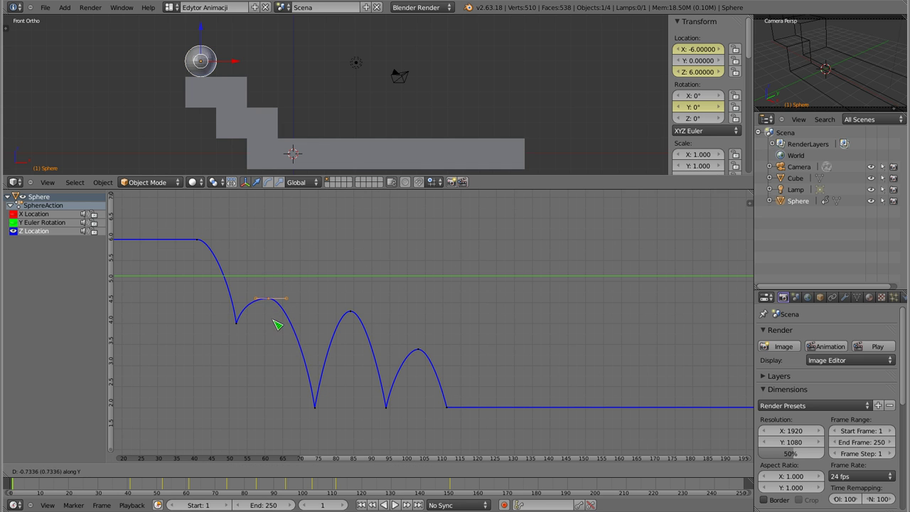
pyautogui.click(278, 321)
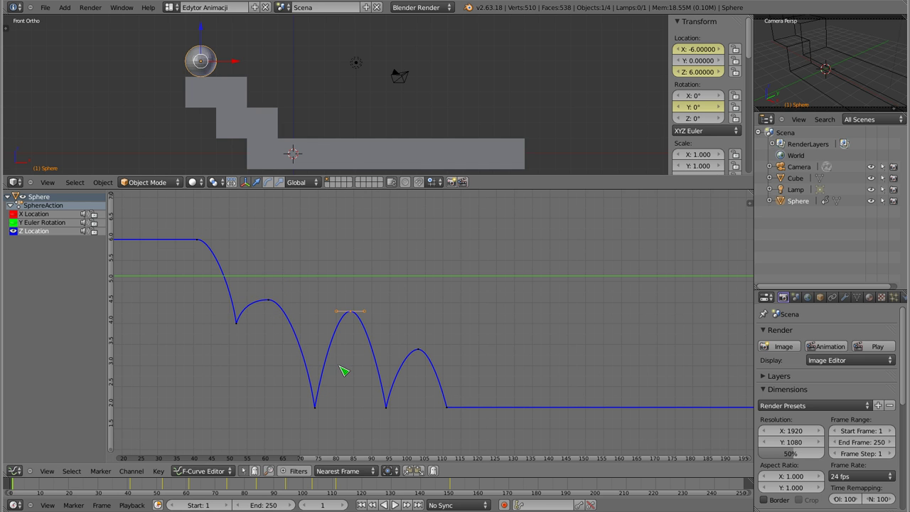
pyautogui.press('g')
pyautogui.press('y')
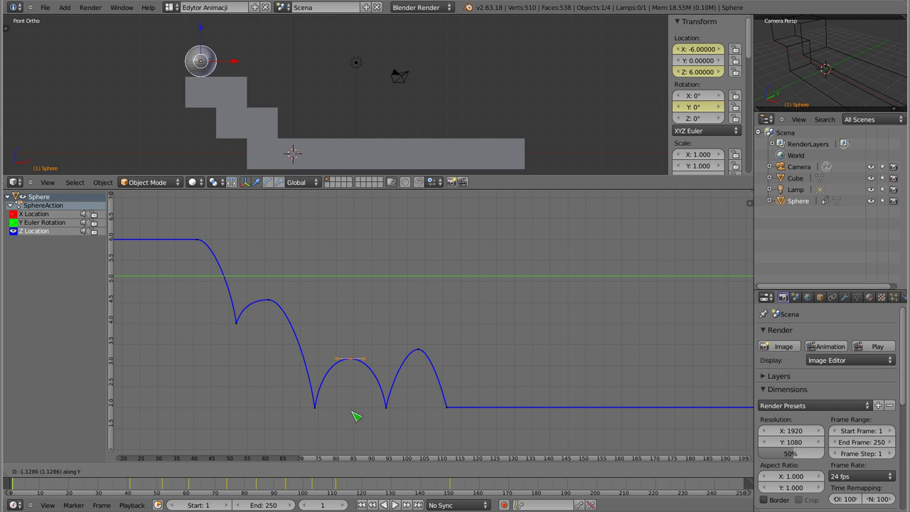
pyautogui.click(358, 402)
pyautogui.rightClick(424, 359)
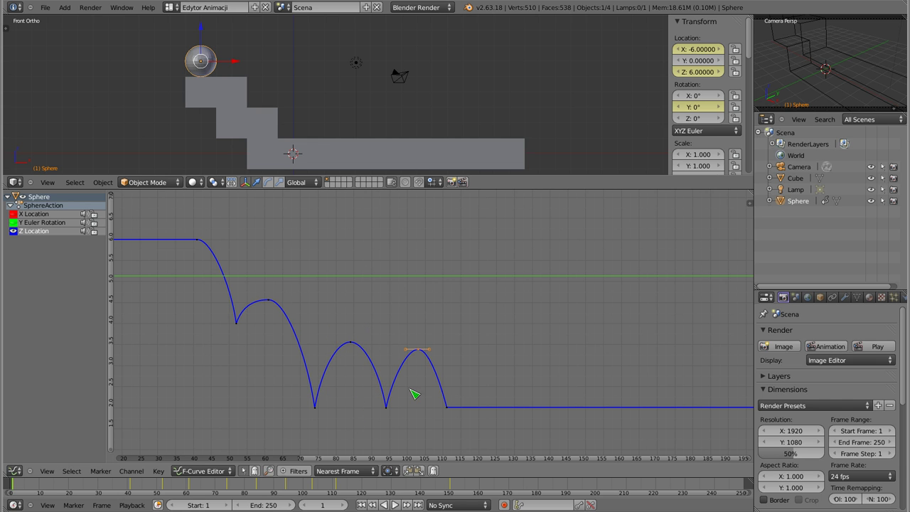
pyautogui.press('g')
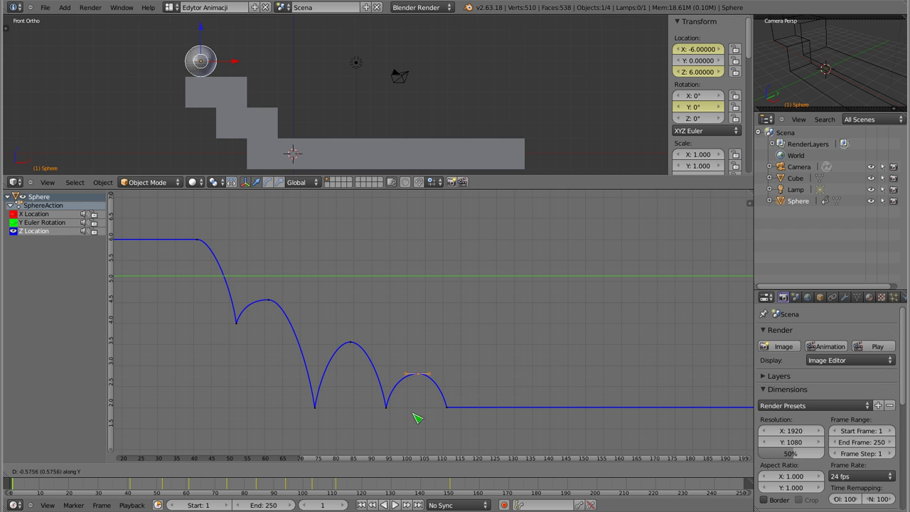
pyautogui.click(418, 420)
pyautogui.hotkey('alt', 'a')
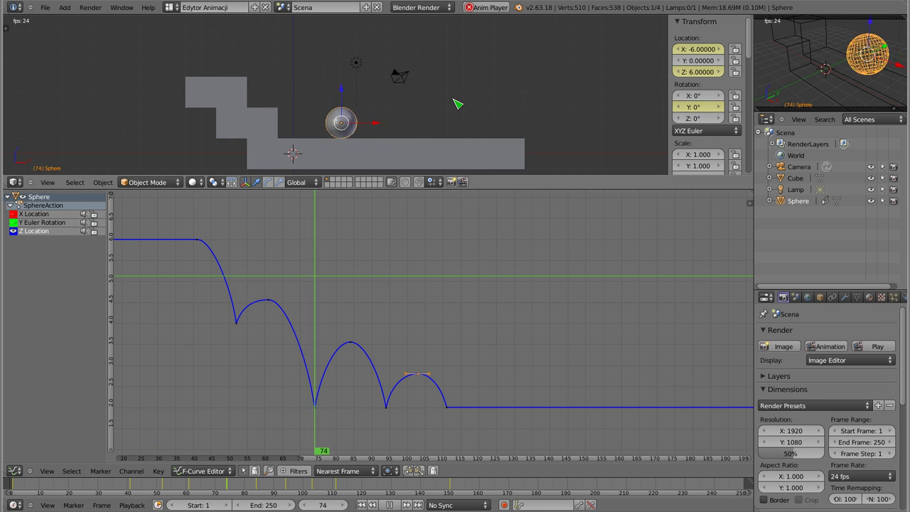
# - Stop playback and scrub to frame 52, where the sphere lands on the first step
pyautogui.press('Escape')
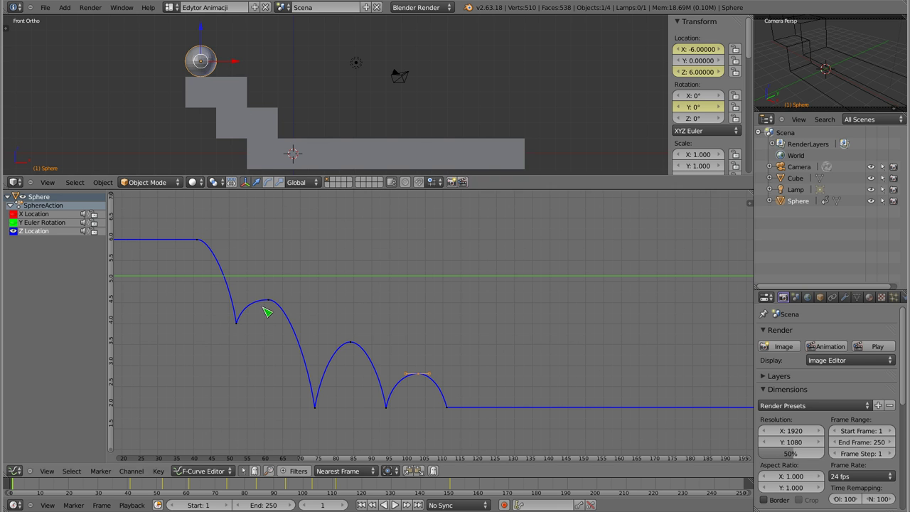
pyautogui.moveTo(214, 313); pyautogui.dragTo(236, 311)
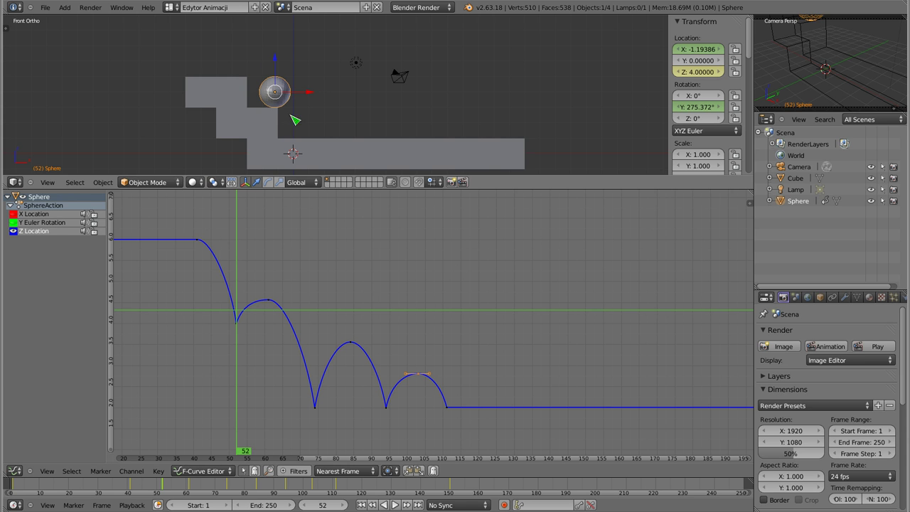
# - Show the X Location curve, zoom the graph to fit it, and scrub to frame 74
pyautogui.click(35, 214)
pyautogui.click(13, 214)
pyautogui.moveTo(323, 294)
pyautogui.keyDown('ctrl'); pyautogui.mouseDown(button='middle')
pyautogui.moveTo(370, 301)
pyautogui.moveTo(399, 286)
pyautogui.mouseUp(button='middle'); pyautogui.keyUp('ctrl')
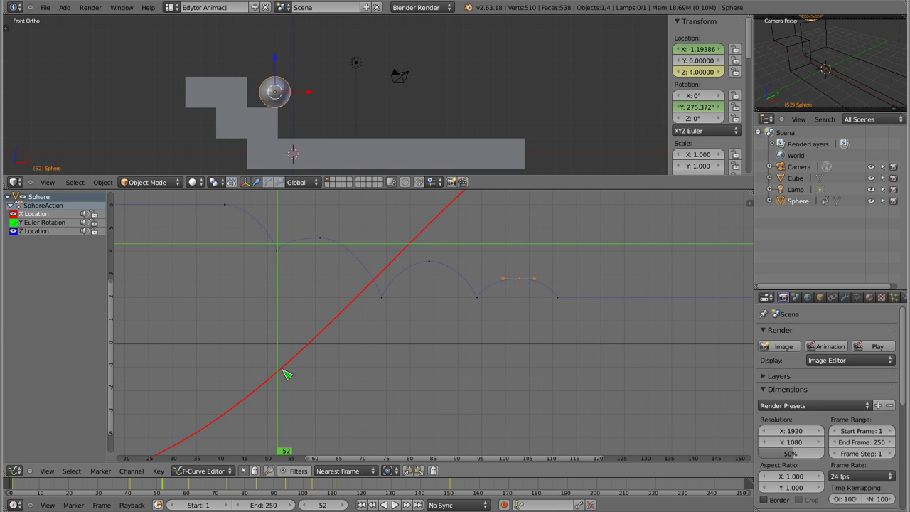
pyautogui.moveTo(406, 294)
pyautogui.keyDown('ctrl'); pyautogui.mouseDown(button='middle')
pyautogui.moveTo(378, 321)
pyautogui.moveTo(379, 234)
pyautogui.mouseUp(button='middle'); pyautogui.keyUp('ctrl')
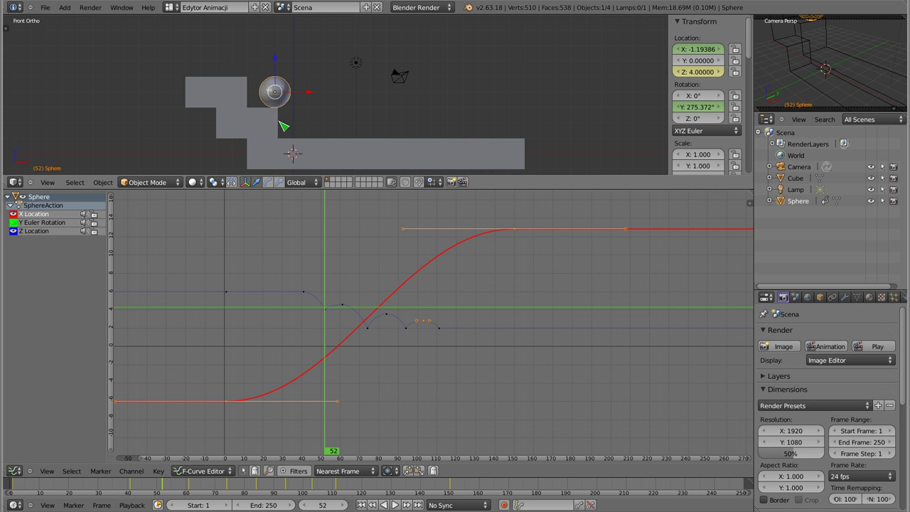
pyautogui.moveTo(352, 329); pyautogui.dragTo(369, 330)
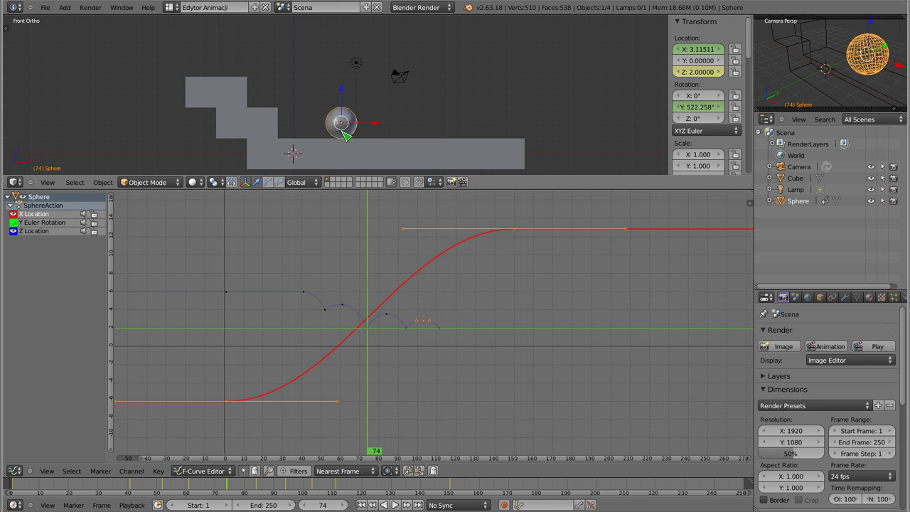
pyautogui.keyDown('shift'); pyautogui.moveTo(371, 143); pyautogui.dragTo(362, 142, button='middle'); pyautogui.keyUp('shift')
pyautogui.scroll(1, 364, 136)
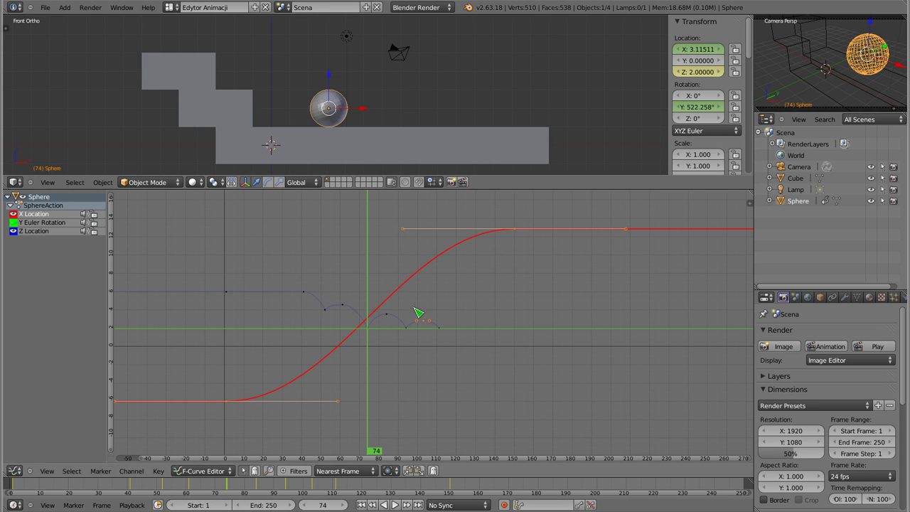
pyautogui.moveTo(202, 300); pyautogui.dragTo(228, 300)
pyautogui.hotkey('alt', 'a')
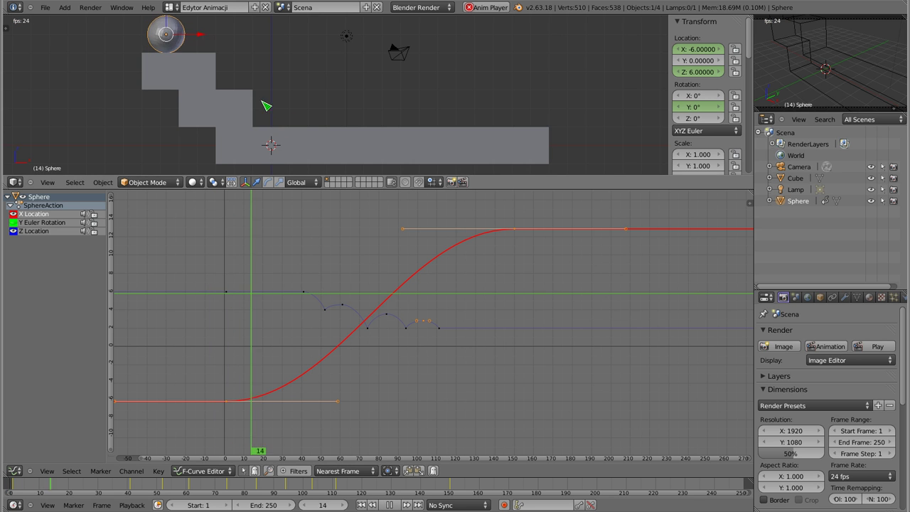
pyautogui.scroll(-1, 325, 116)
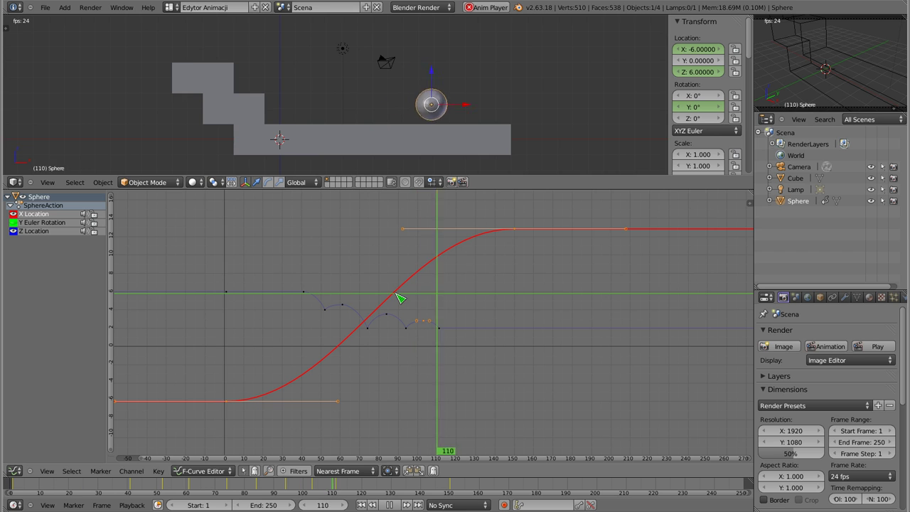
pyautogui.press('Escape')
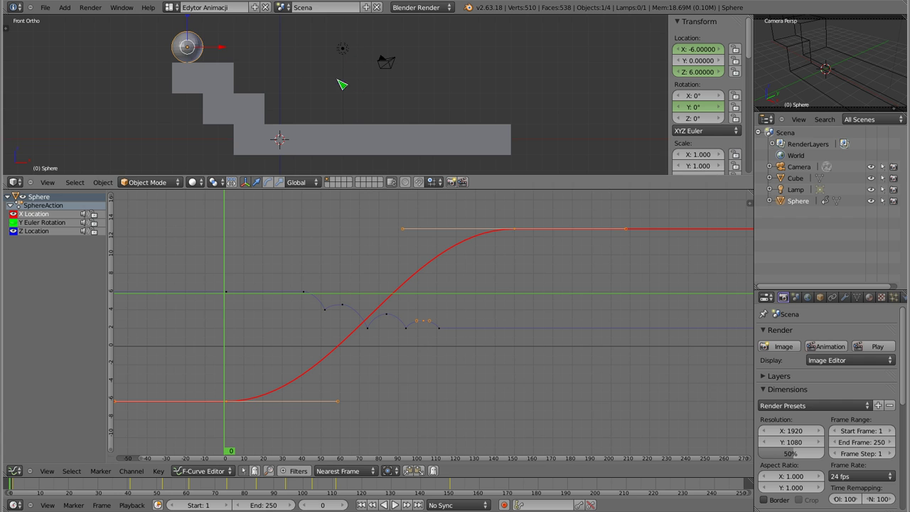
pyautogui.keyDown('shift'); pyautogui.moveTo(353, 110); pyautogui.dragTo(356, 108, button='middle'); pyautogui.keyUp('shift')
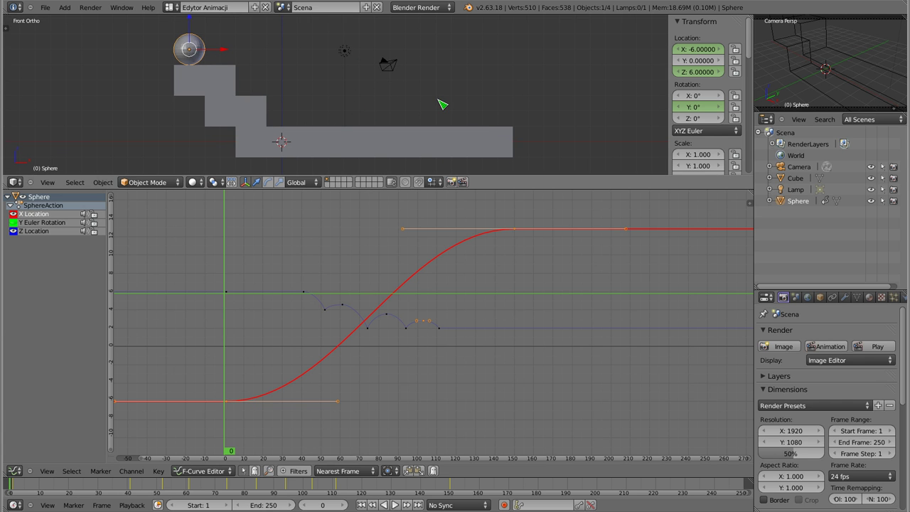